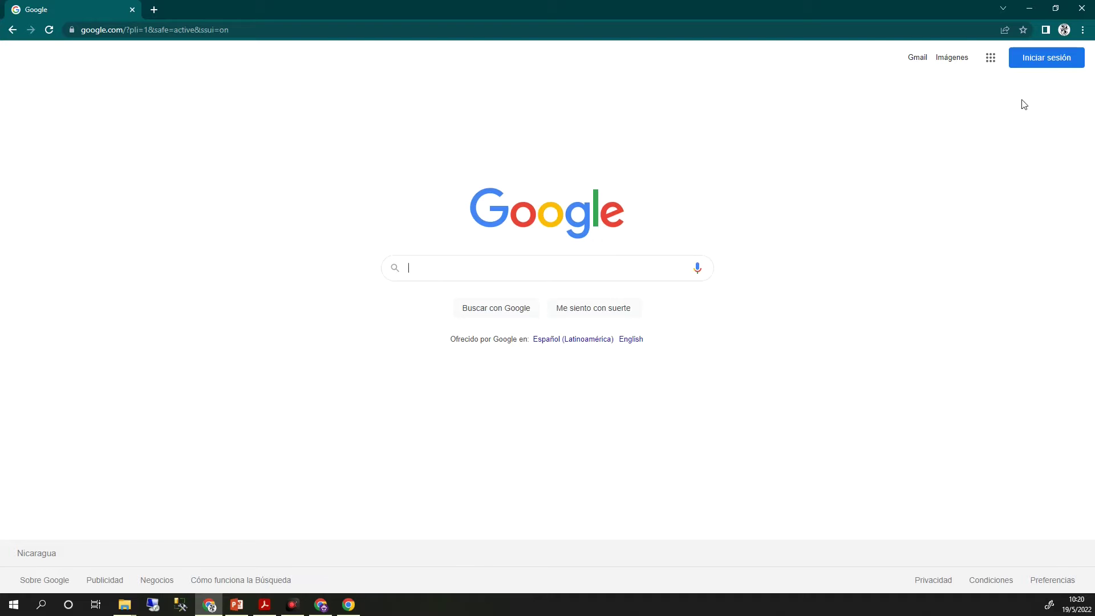
Start signing in to a new Chrome profile from the centred profile setup window.
{"action": "left_click", "coordinate": [1044, 61]}
{"action": "key", "text": "alt+Tab"}
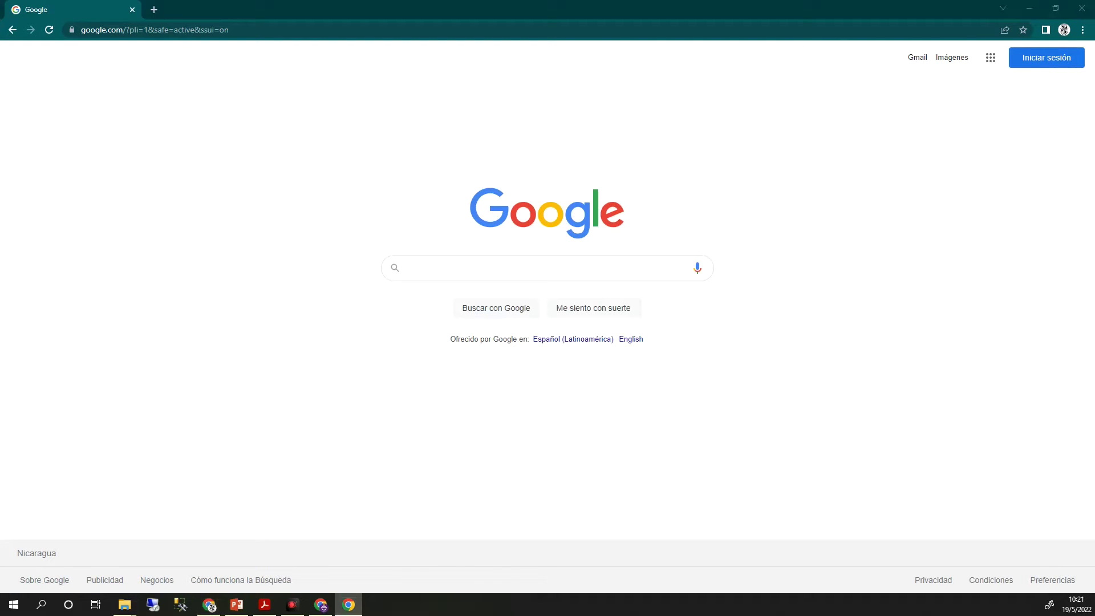
{"action": "left_click_drag", "start_coordinate": [260, 125], "coordinate": [554, 101]}
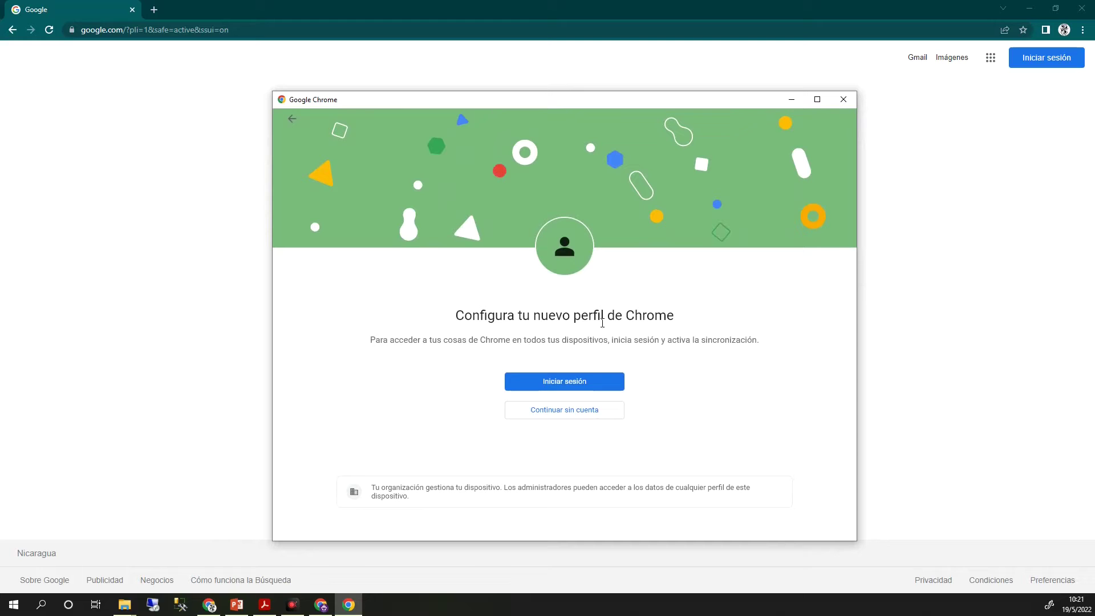
{"action": "left_click", "coordinate": [572, 385]}
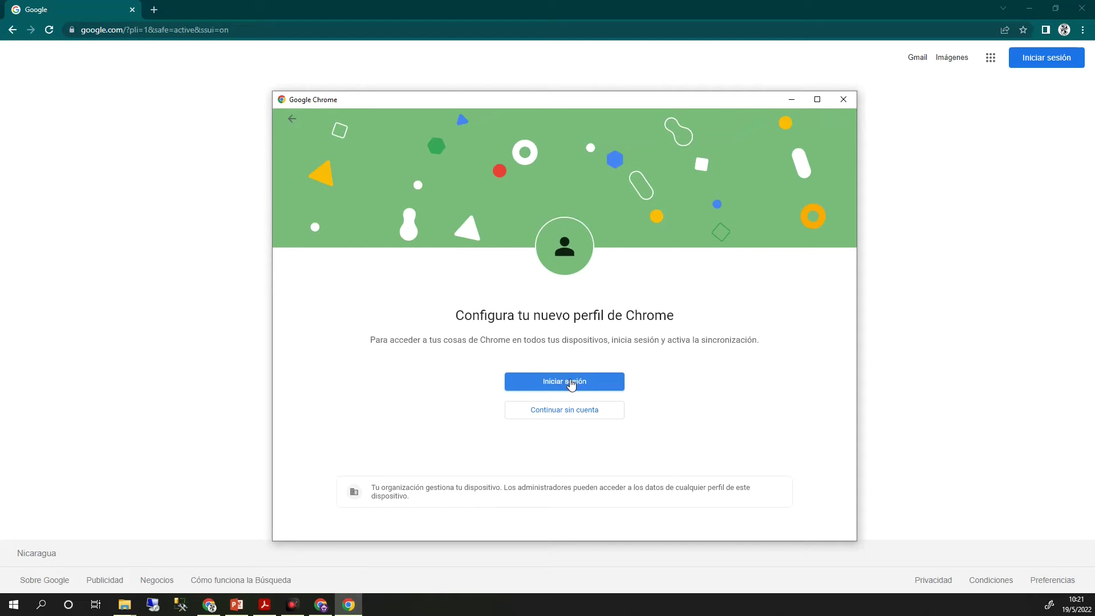
{"action": "left_click", "coordinate": [570, 384]}
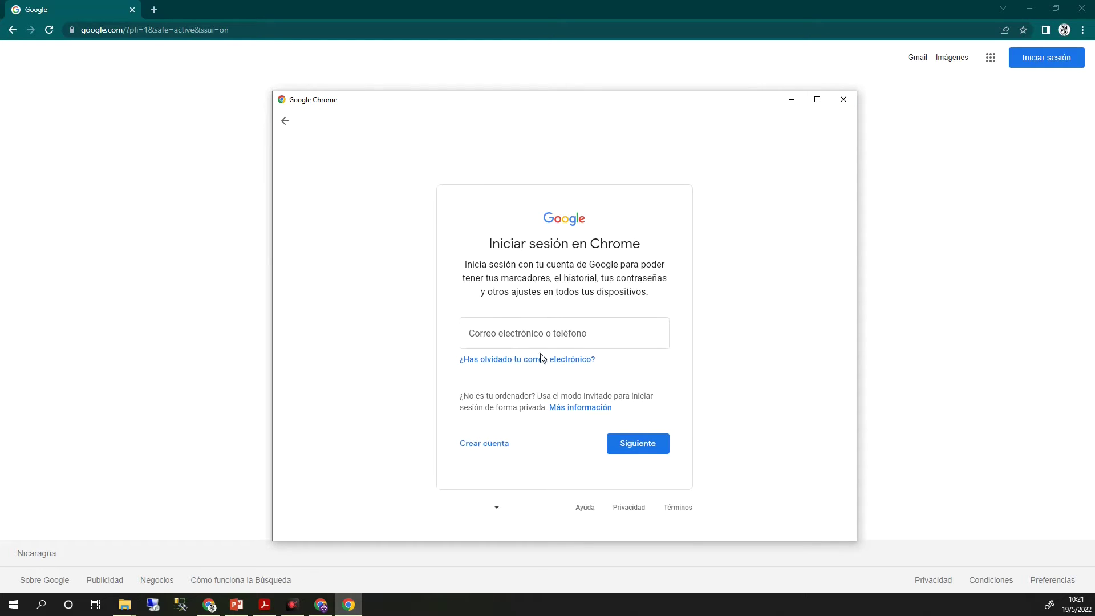
Enter the school support account's e-mail address and submit it with Siguiente.
{"action": "left_click", "coordinate": [533, 331]}
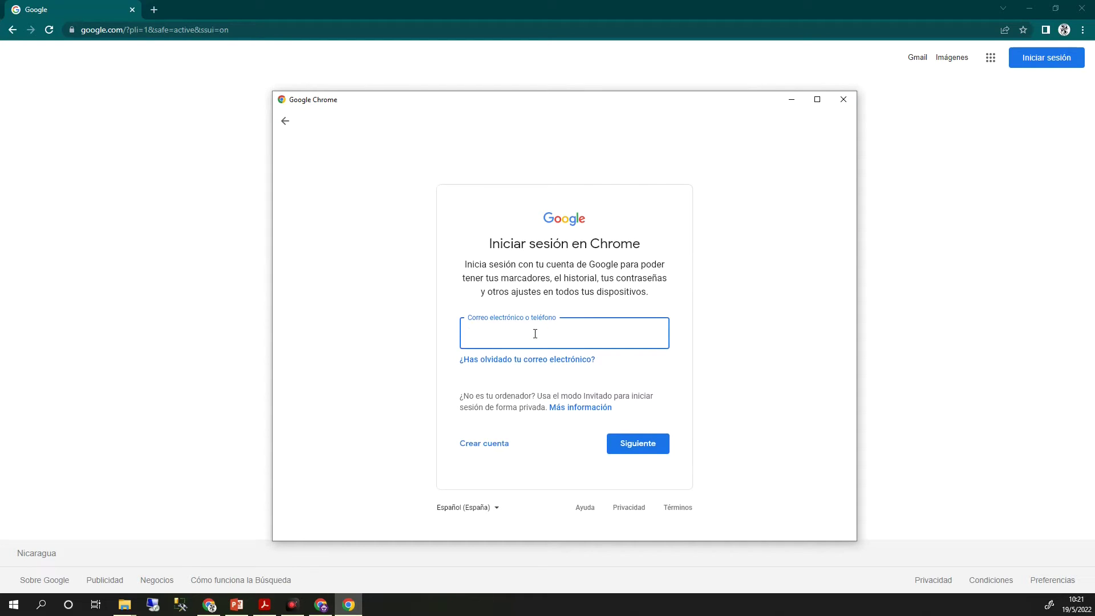
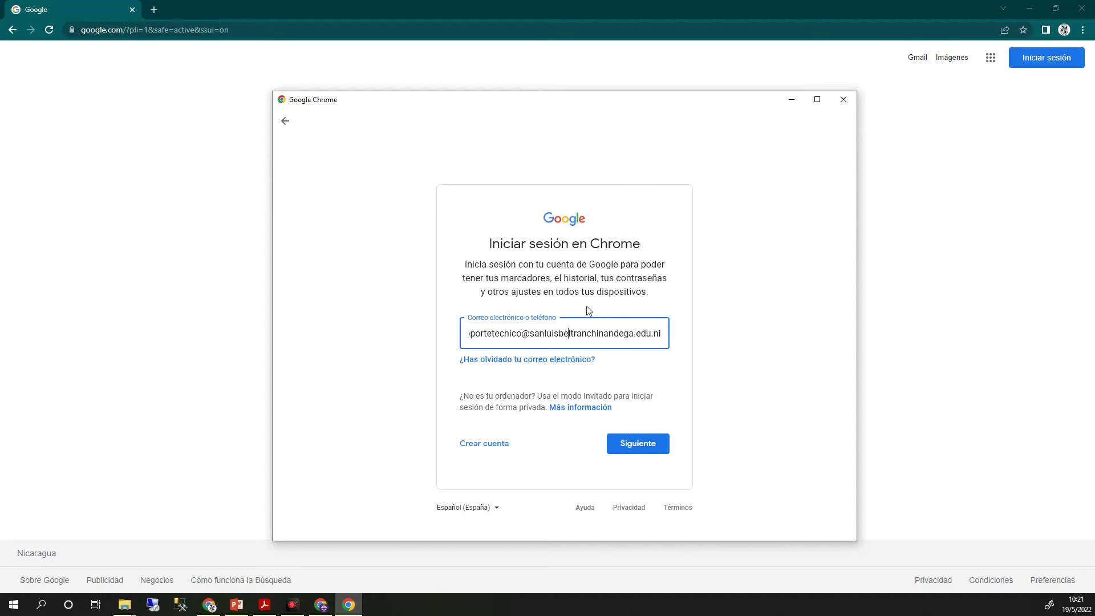
{"action": "key", "text": "Left"}
{"action": "key", "text": "Left"}
{"action": "key", "text": "Left"}
{"action": "key", "text": "Left"}
{"action": "key", "text": "Left"}
{"action": "key", "text": "Left"}
{"action": "key", "text": "Left"}
{"action": "key", "text": "Left"}
{"action": "key", "text": "Left"}
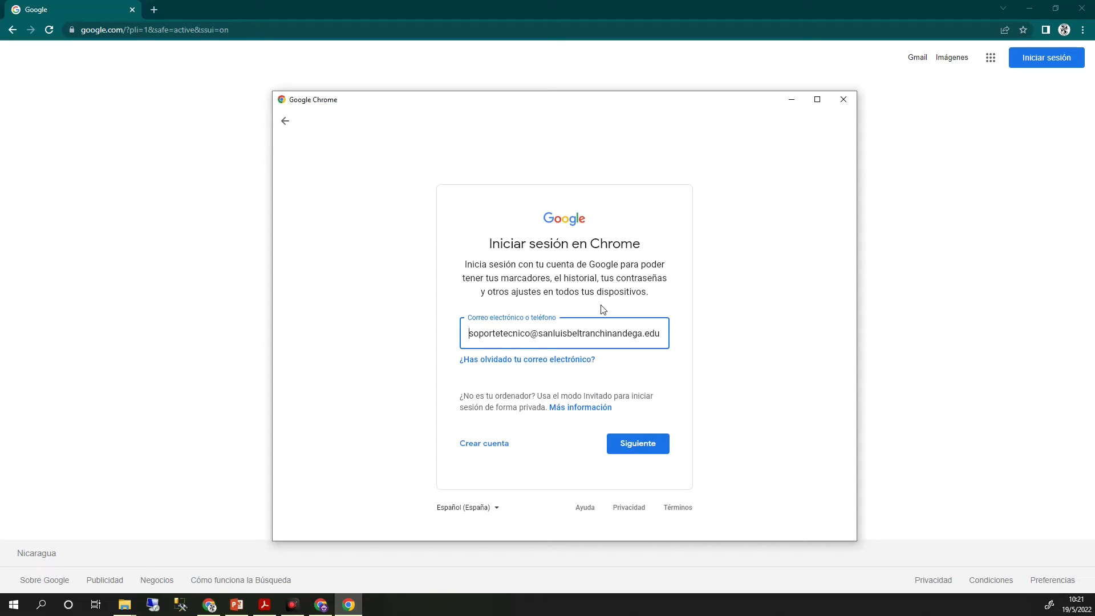
{"action": "left_click", "coordinate": [634, 448]}
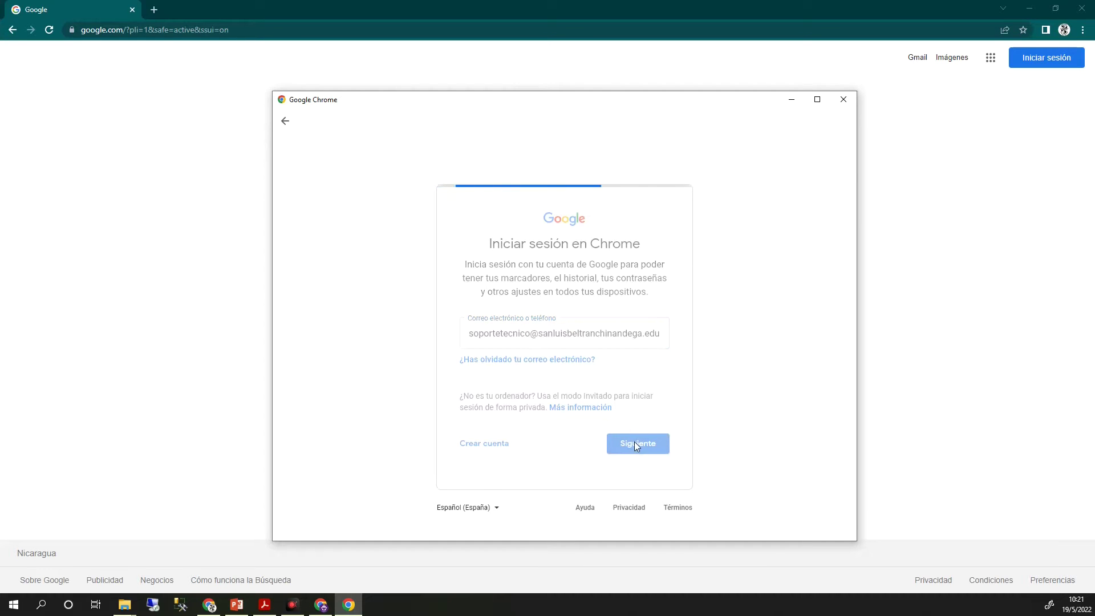
Type the account password with it revealed, then delete it and leave the field blank.
{"action": "left_click", "coordinate": [521, 326]}
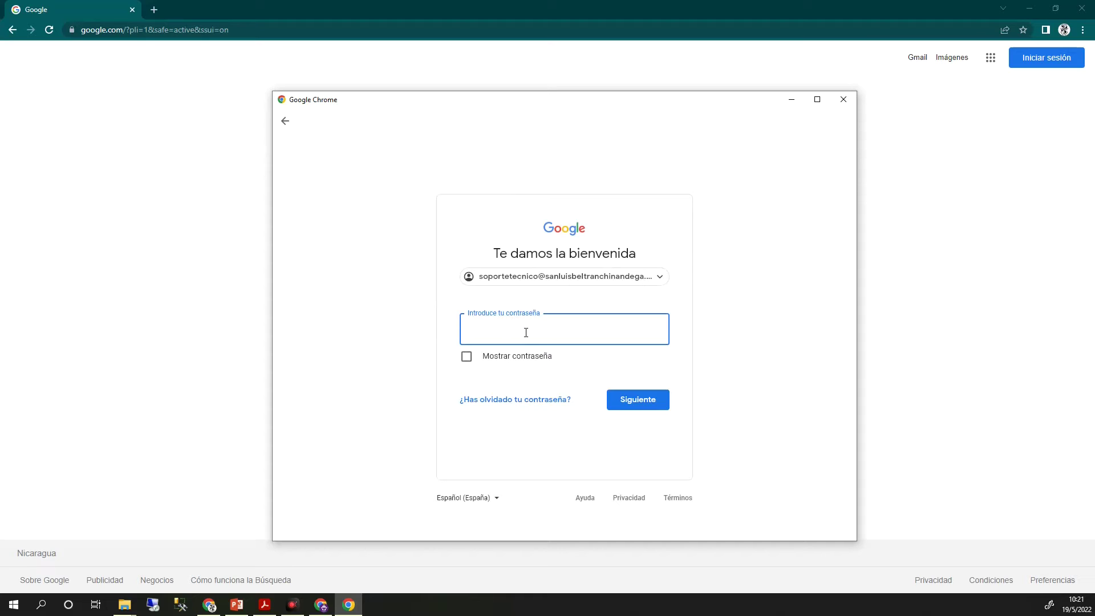
{"action": "left_click", "coordinate": [467, 356]}
{"action": "left_click_drag", "start_coordinate": [528, 329], "coordinate": [429, 337]}
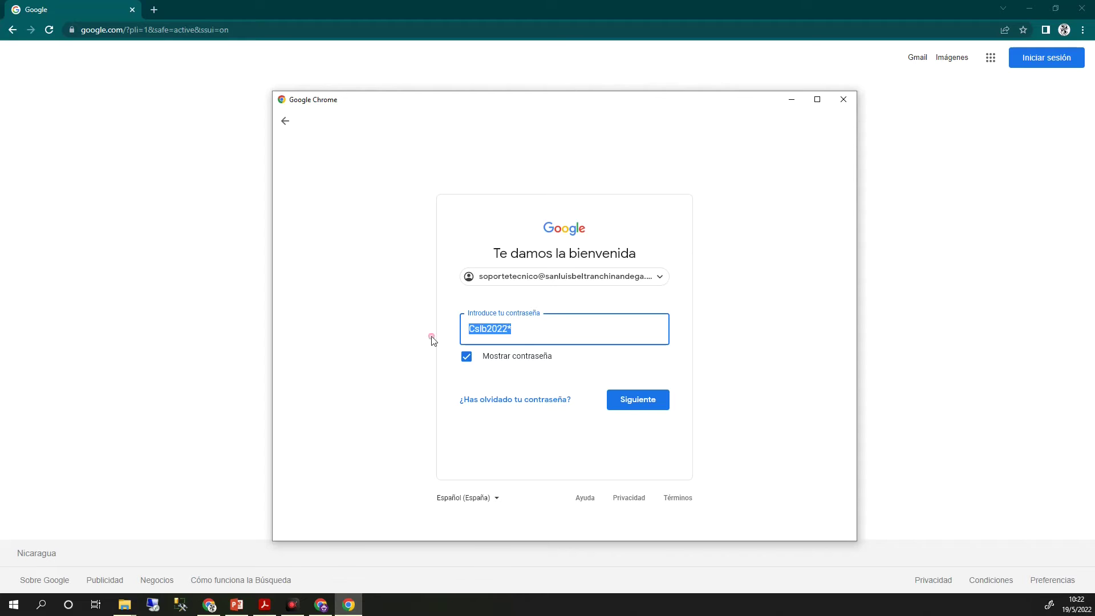
{"action": "key", "text": "BackSpace"}
{"action": "left_click", "coordinate": [672, 163]}
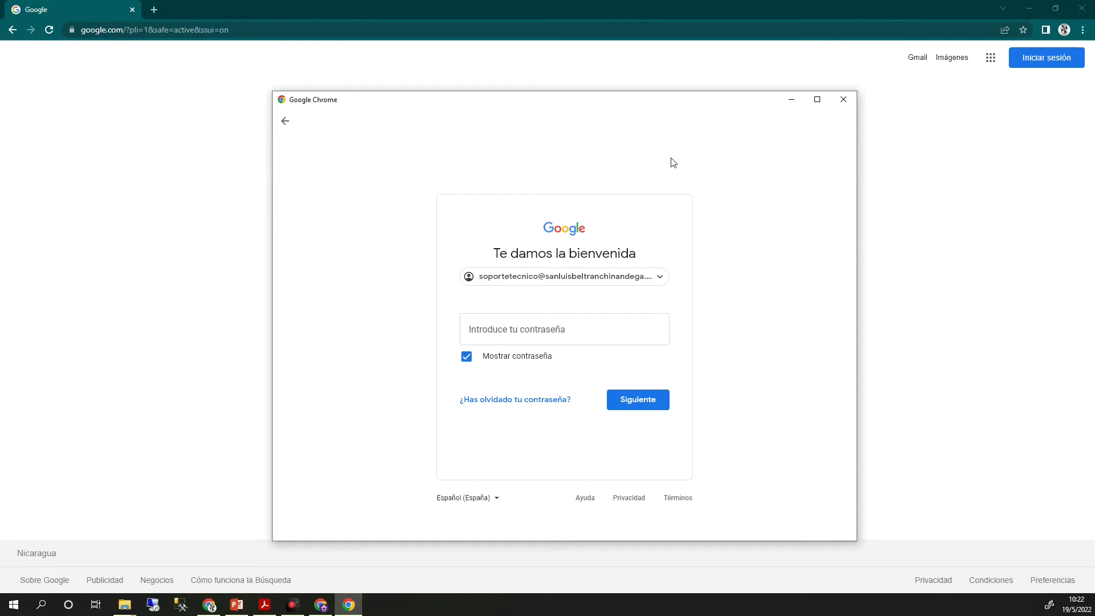
Close the sign-in window and replace the Google tab with a fresh new tab.
{"action": "left_click", "coordinate": [842, 101]}
{"action": "left_click", "coordinate": [153, 10]}
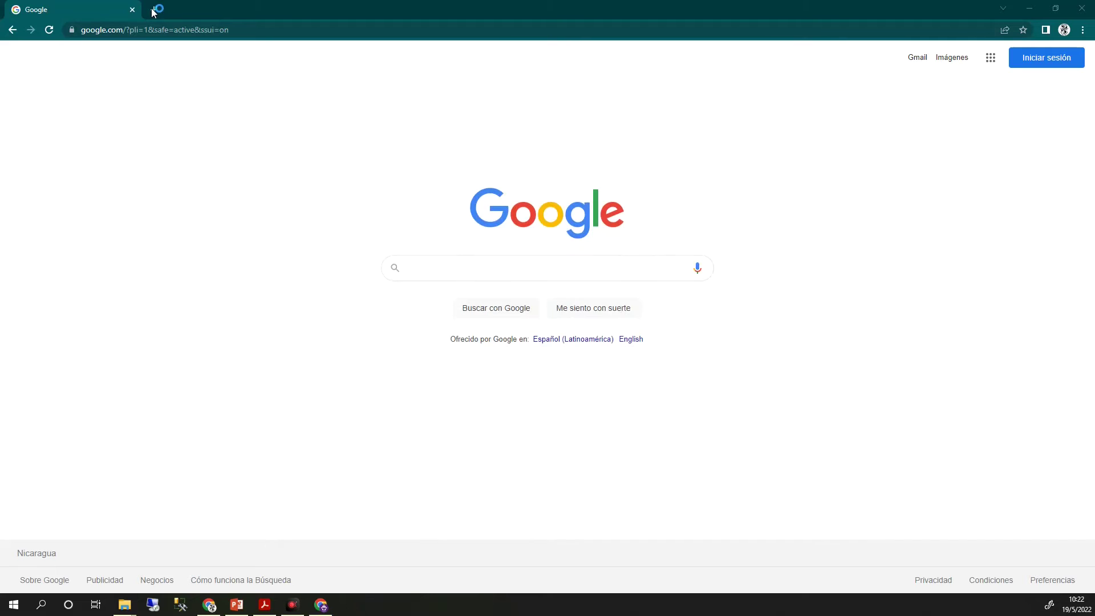
{"action": "left_click", "coordinate": [132, 10]}
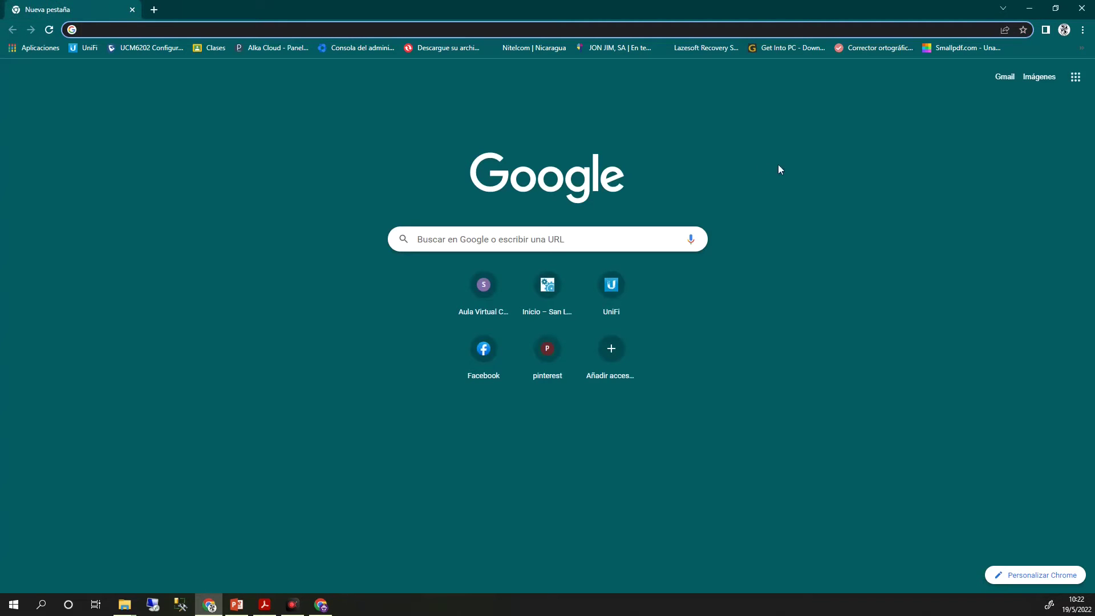
Open Gmail from the new tab page, toggle the Correo section, and view the empty Social category.
{"action": "left_click", "coordinate": [1004, 80]}
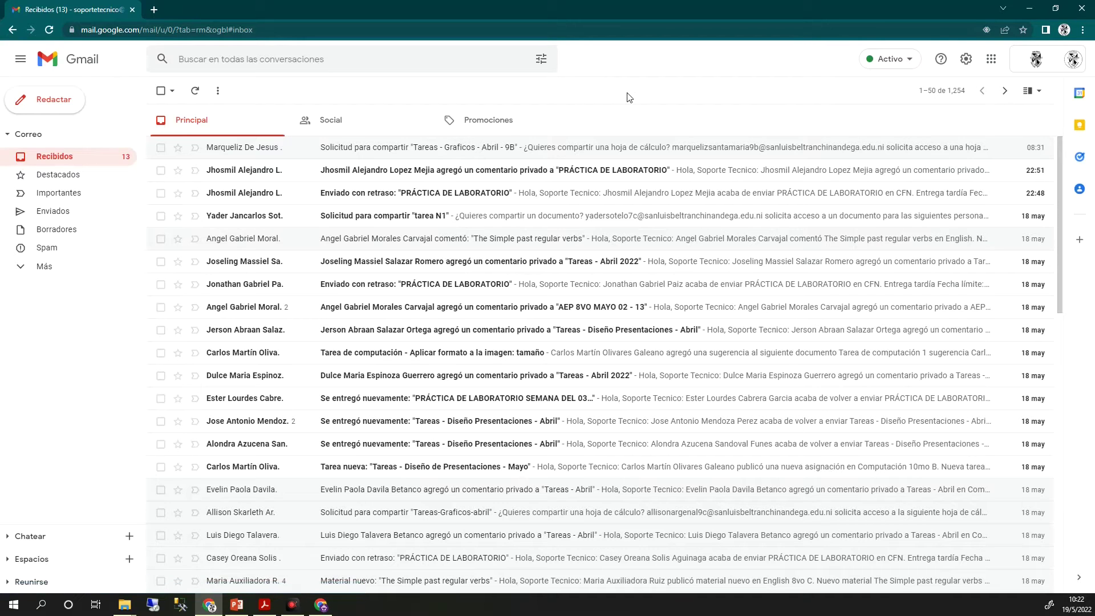
{"action": "left_click", "coordinate": [8, 134]}
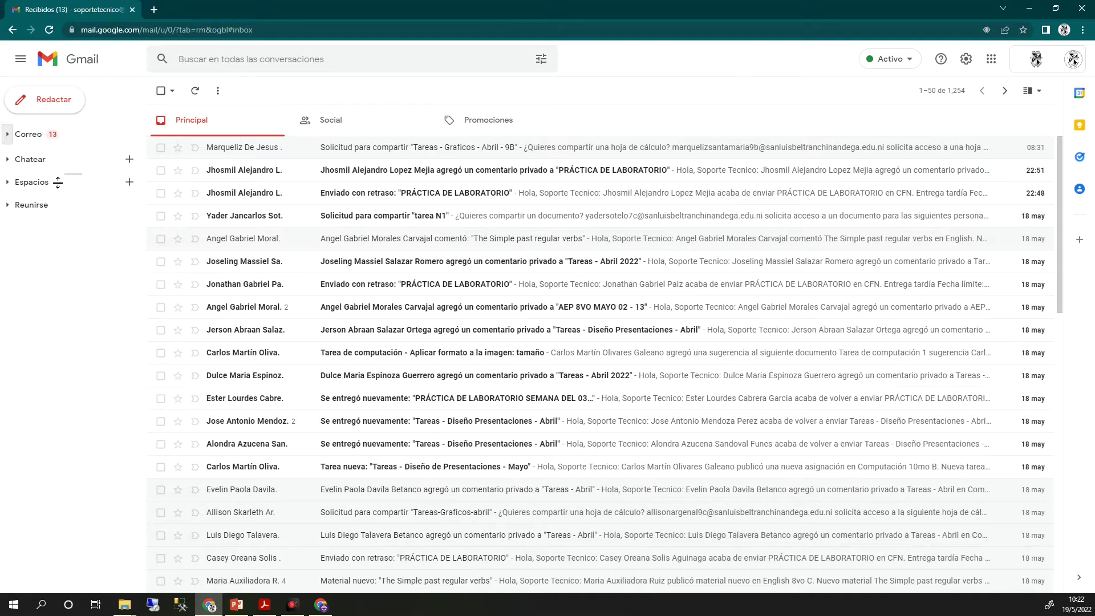
{"action": "left_click", "coordinate": [5, 134]}
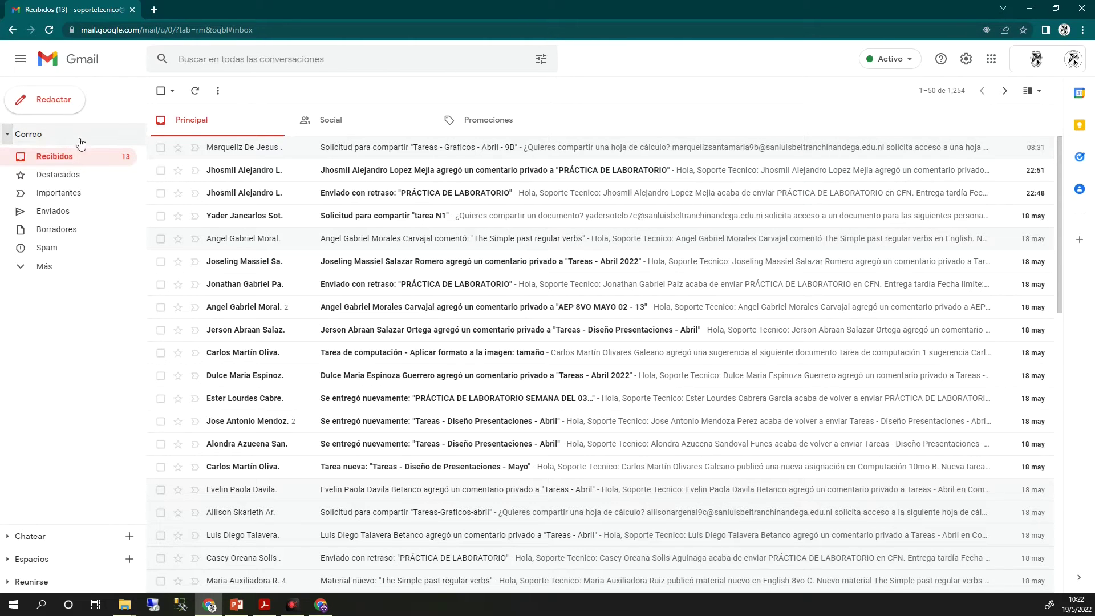
{"action": "left_click", "coordinate": [84, 158]}
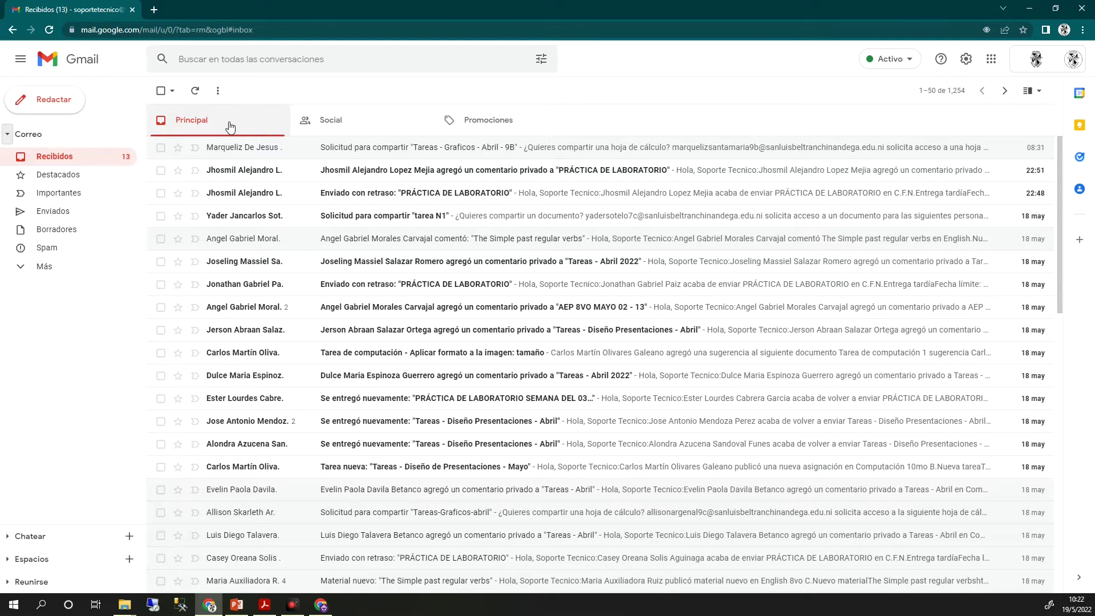
{"action": "left_click", "coordinate": [346, 124]}
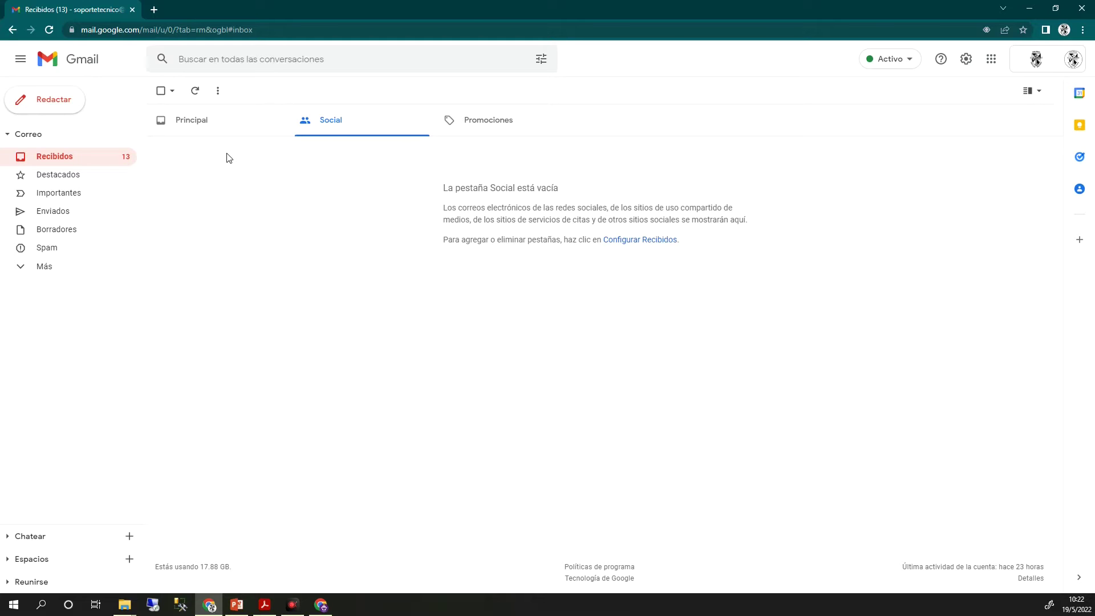
Switch to Promociones and read the latest Clipchamp promotion email.
{"action": "left_click", "coordinate": [471, 120]}
{"action": "left_click", "coordinate": [265, 151]}
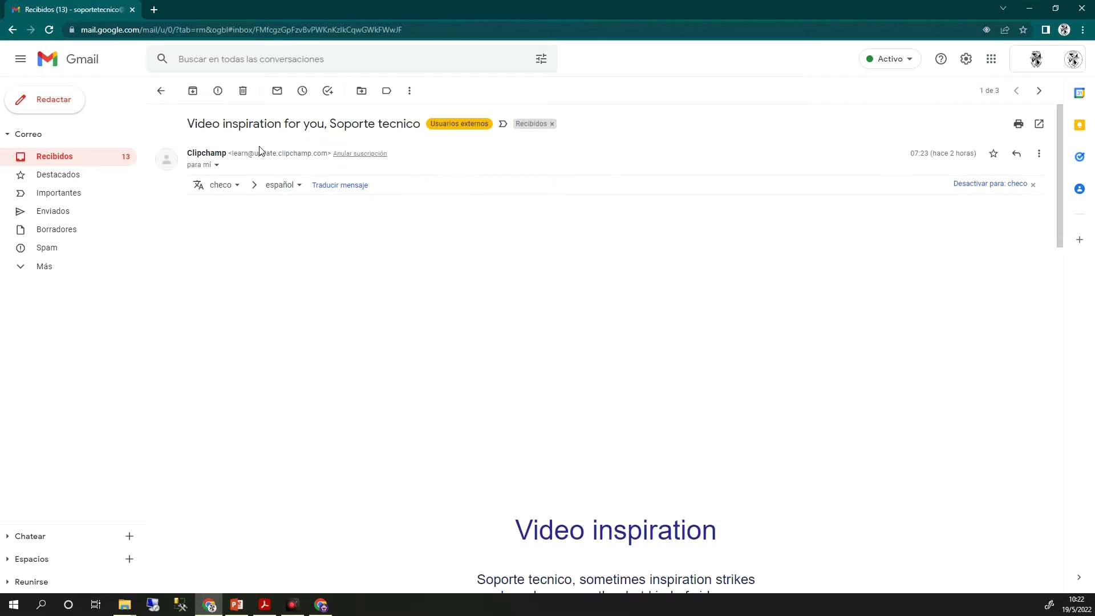
{"action": "scroll", "coordinate": [470, 286], "scroll_direction": "down", "scroll_amount": 4}
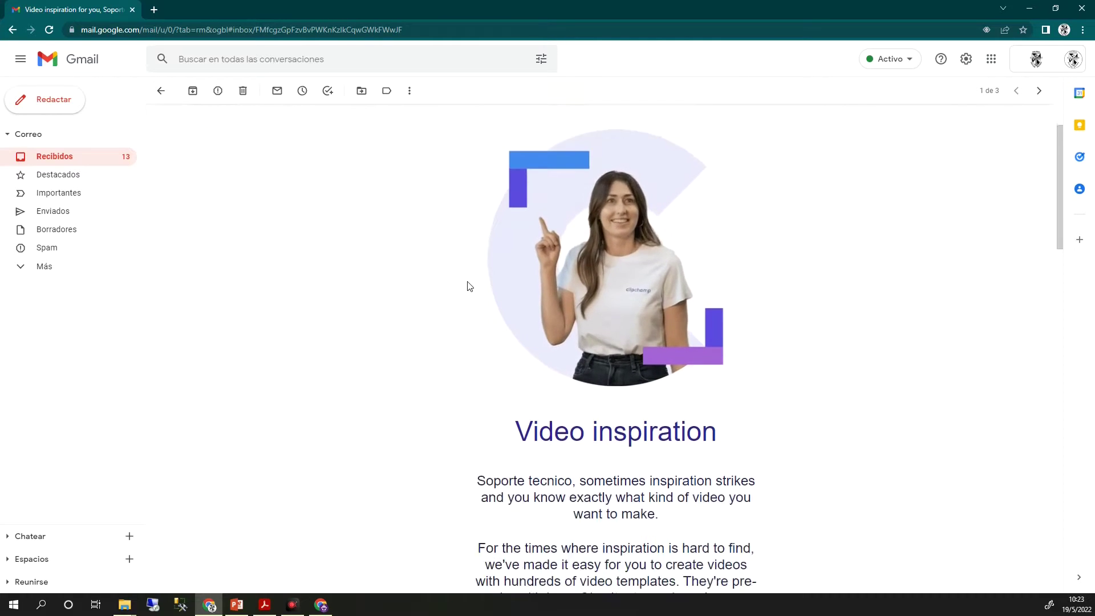
{"action": "scroll", "coordinate": [469, 287], "scroll_direction": "up", "scroll_amount": 4}
{"action": "scroll", "coordinate": [470, 284], "scroll_direction": "down", "scroll_amount": 2}
{"action": "scroll", "coordinate": [496, 367], "scroll_direction": "up", "scroll_amount": 2}
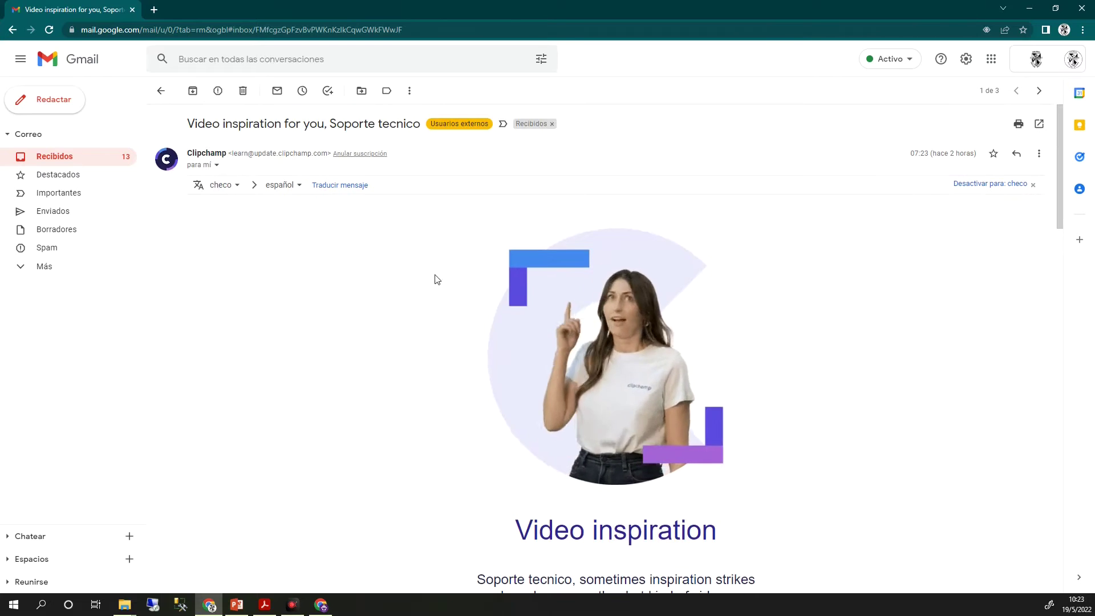
{"action": "scroll", "coordinate": [425, 284], "scroll_direction": "down", "scroll_amount": 8}
{"action": "scroll", "coordinate": [342, 245], "scroll_direction": "up", "scroll_amount": 8}
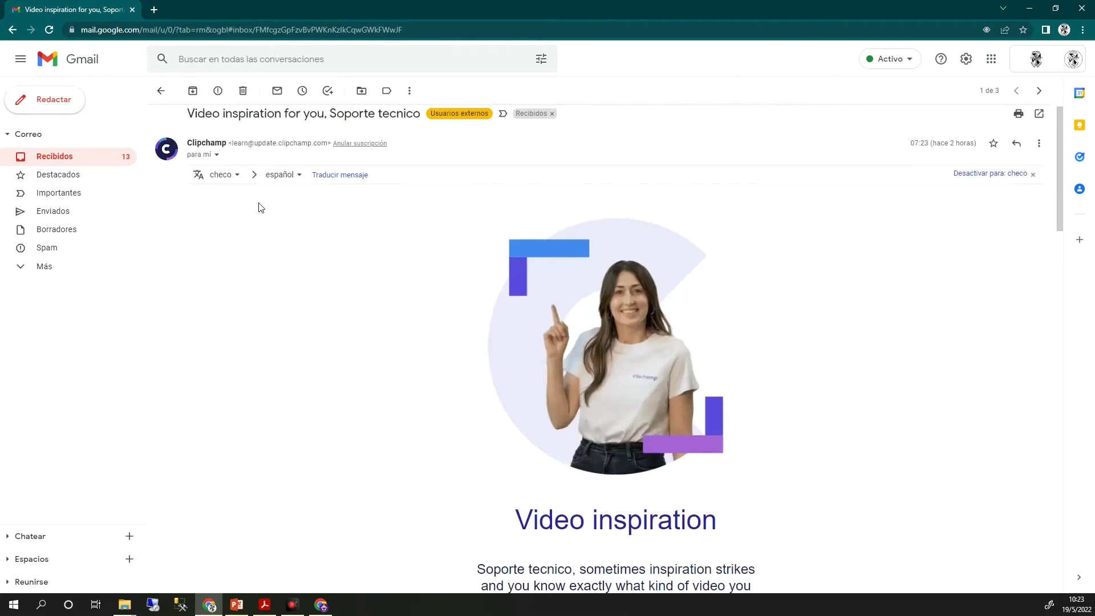
{"action": "left_click", "coordinate": [161, 91]}
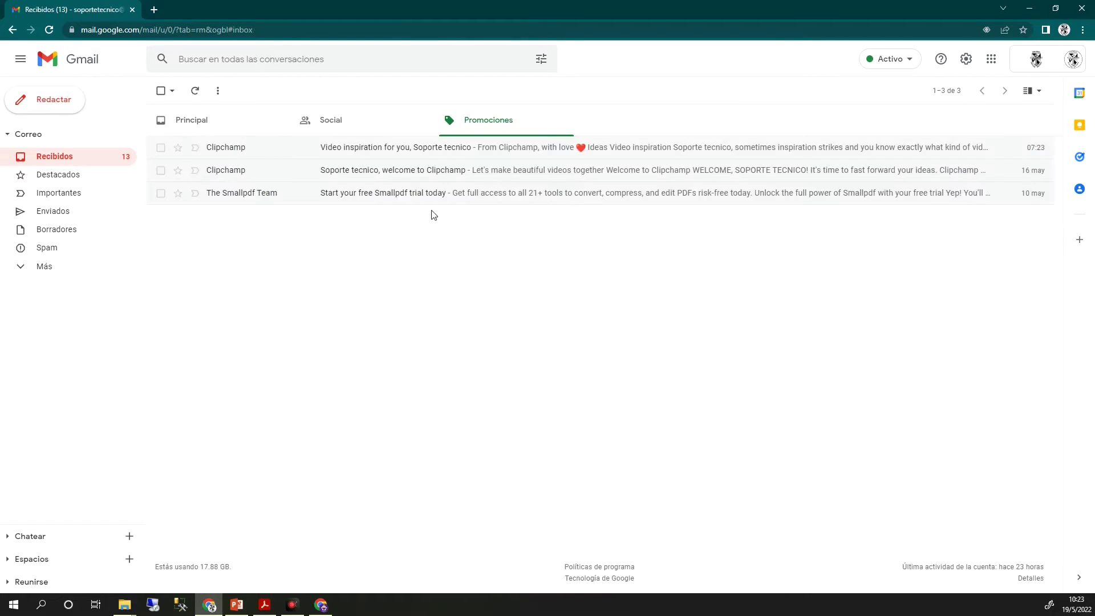
Read the Smallpdf free trial email, then return to the Principal category.
{"action": "left_click", "coordinate": [283, 200]}
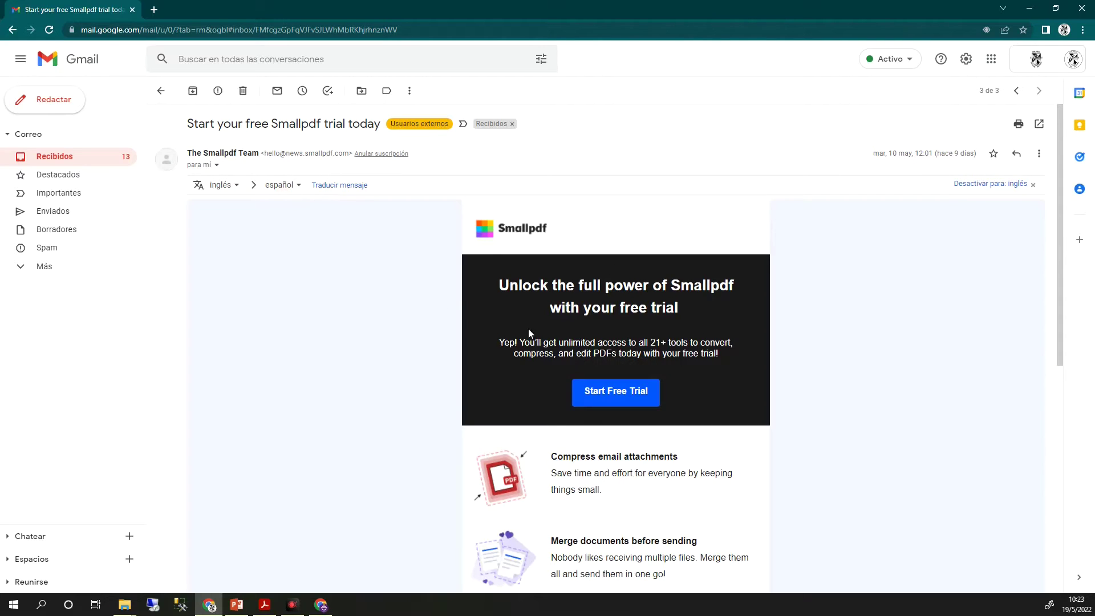
{"action": "scroll", "coordinate": [528, 333], "scroll_direction": "down", "scroll_amount": 5}
{"action": "scroll", "coordinate": [497, 246], "scroll_direction": "up", "scroll_amount": 5}
{"action": "left_click", "coordinate": [161, 91]}
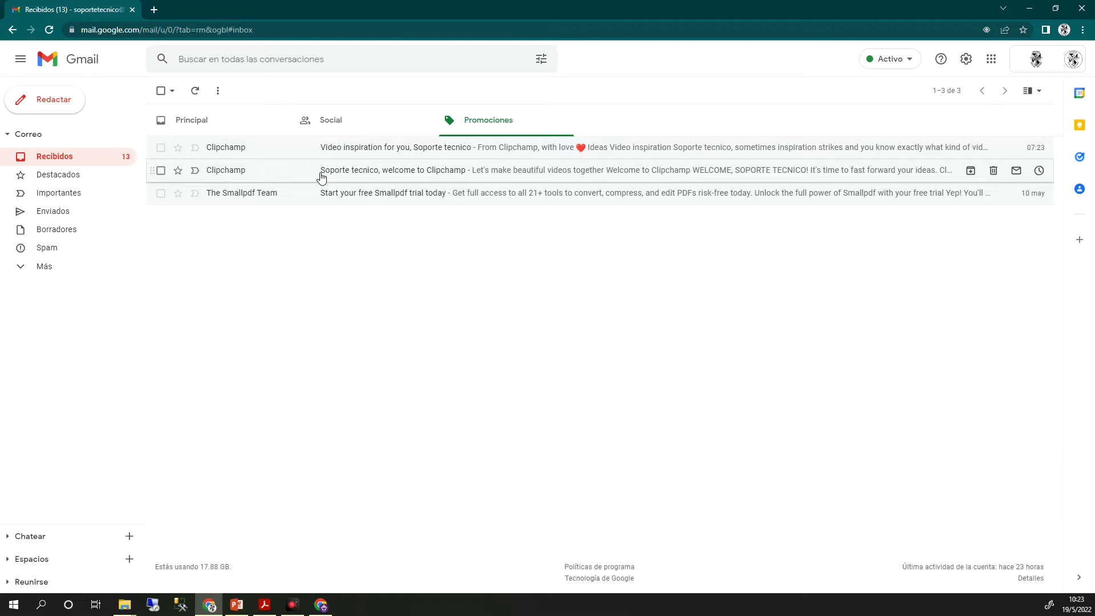
{"action": "left_click", "coordinate": [207, 117]}
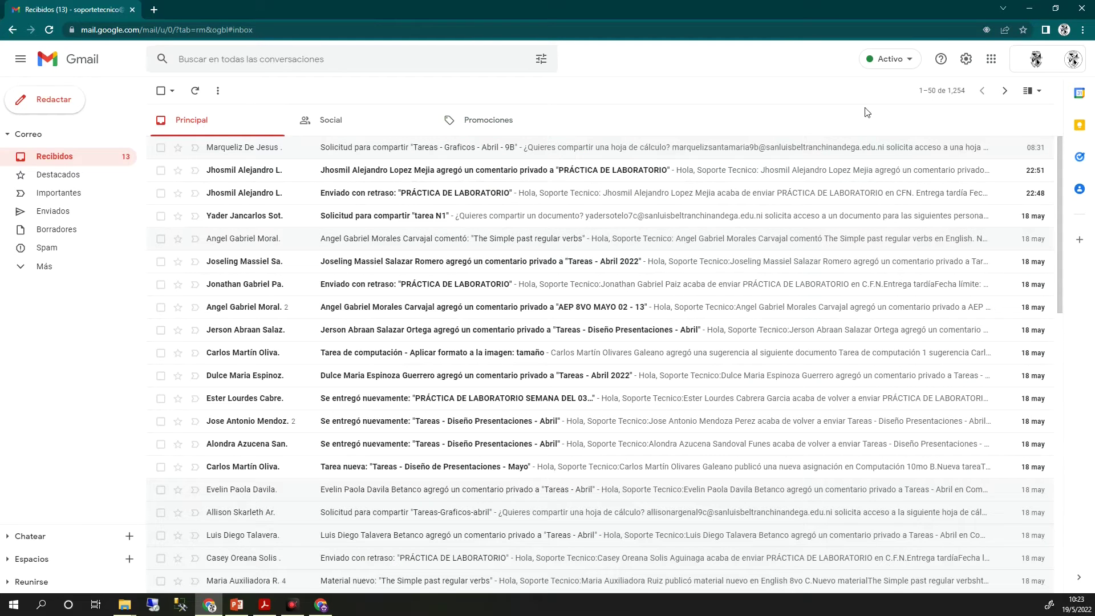
In quick settings, try Predeterminada and Compacta inbox density, then restore Normal.
{"action": "left_click", "coordinate": [966, 65]}
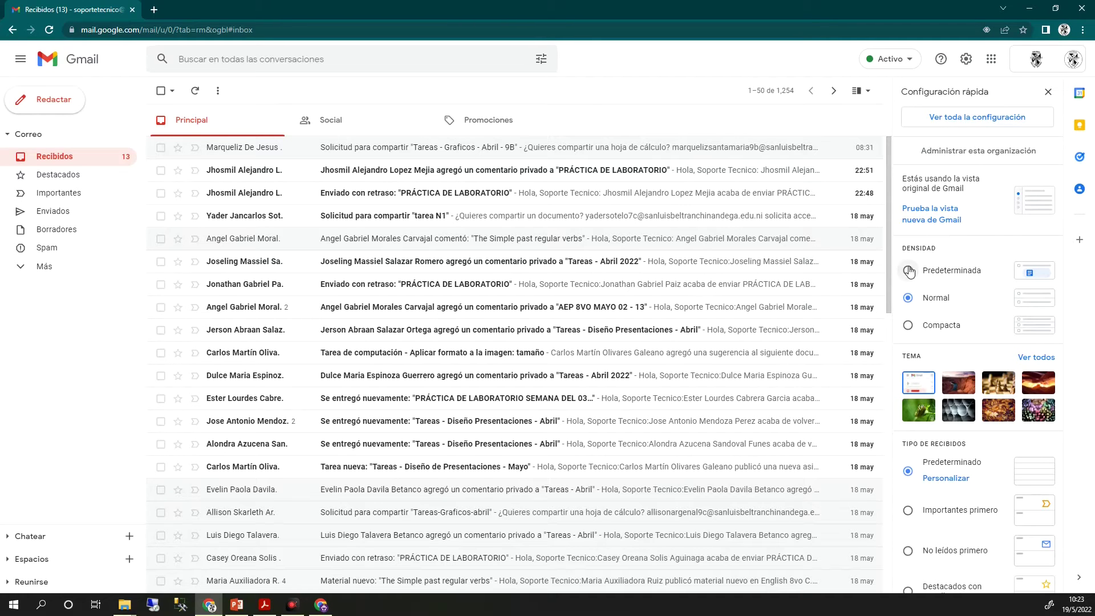
{"action": "left_click", "coordinate": [909, 271]}
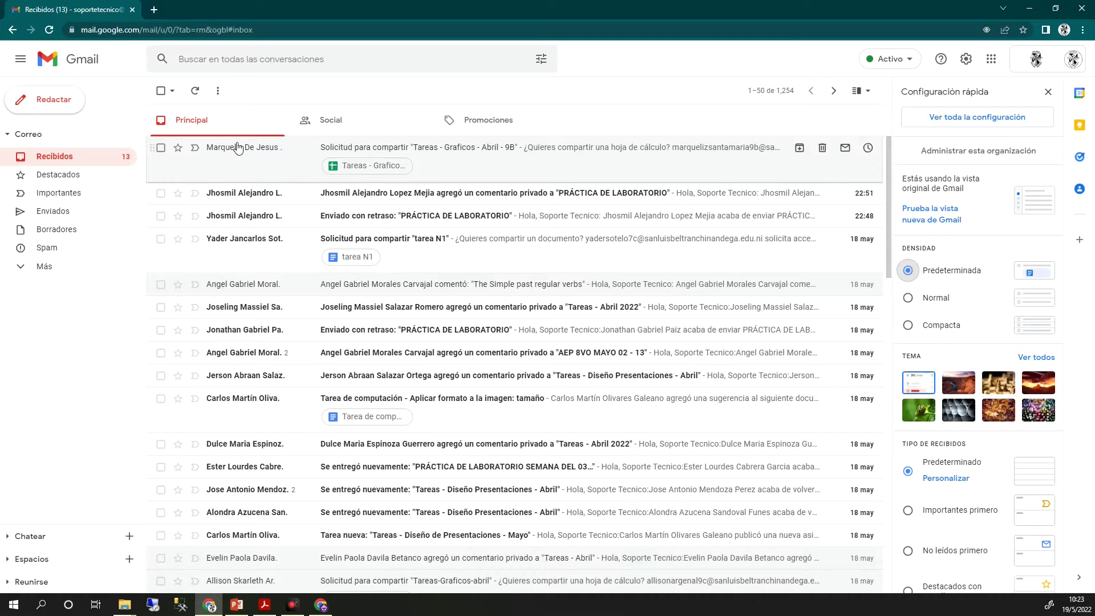
{"action": "left_click", "coordinate": [908, 298]}
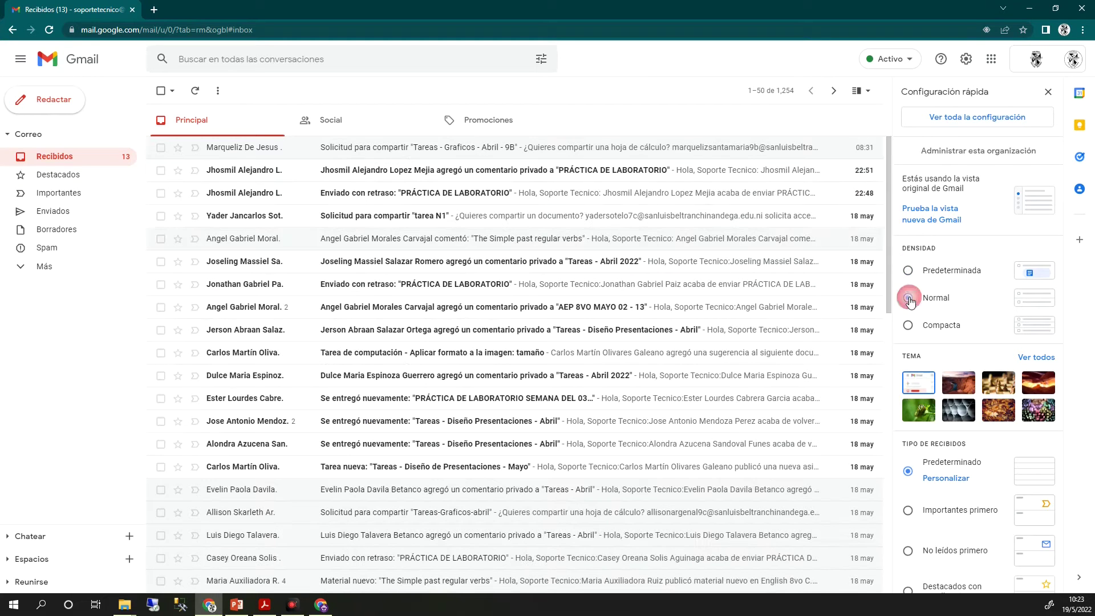
{"action": "left_click", "coordinate": [921, 330]}
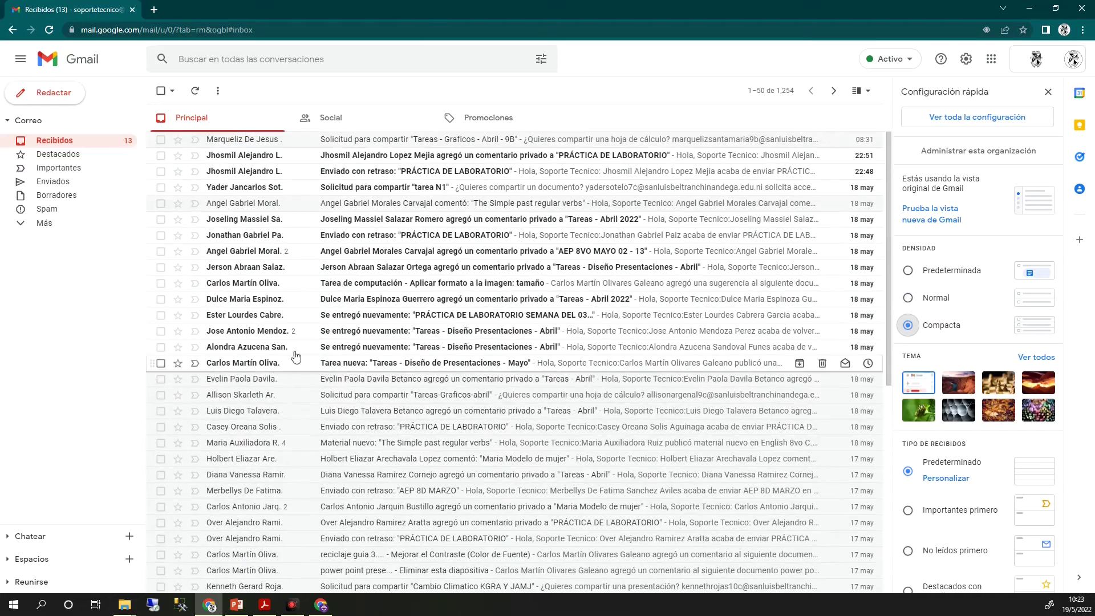
{"action": "left_click", "coordinate": [909, 298]}
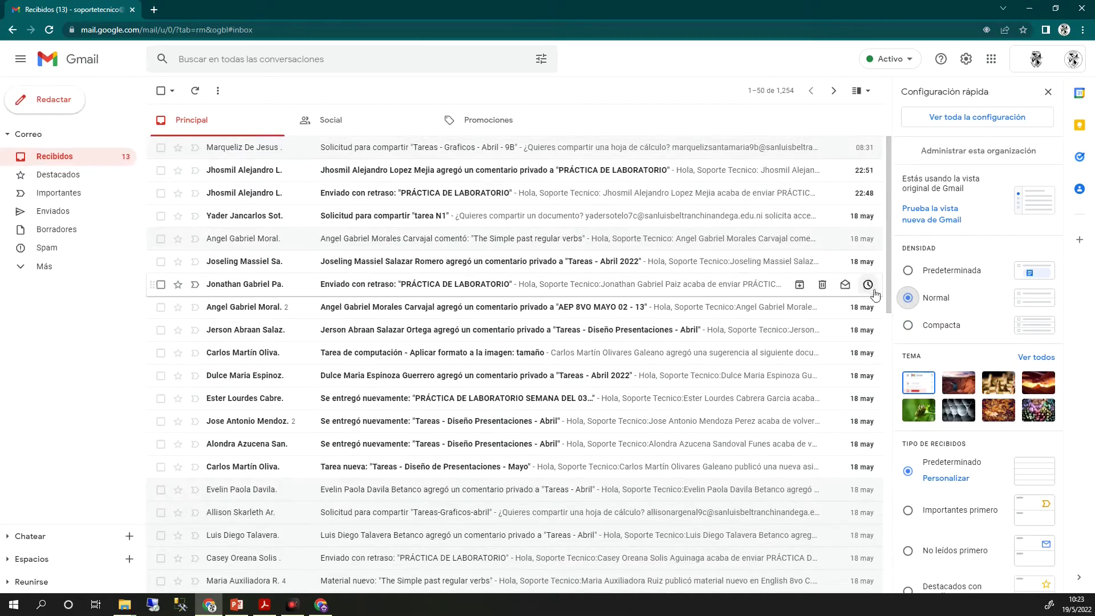
{"action": "scroll", "coordinate": [1013, 279], "scroll_direction": "down", "scroll_amount": 2}
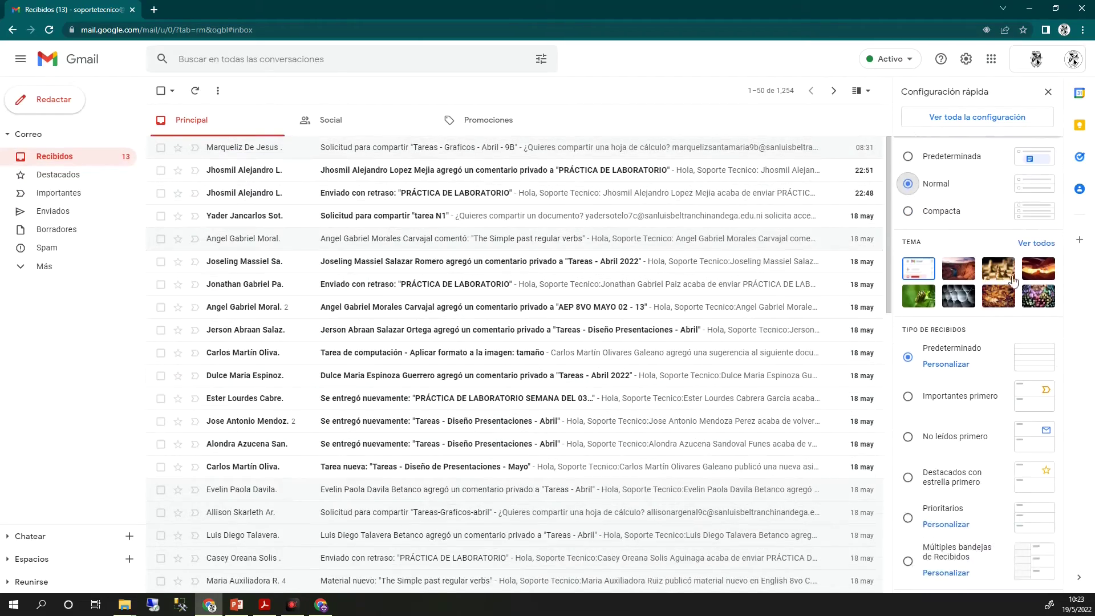
{"action": "left_click", "coordinate": [1037, 244]}
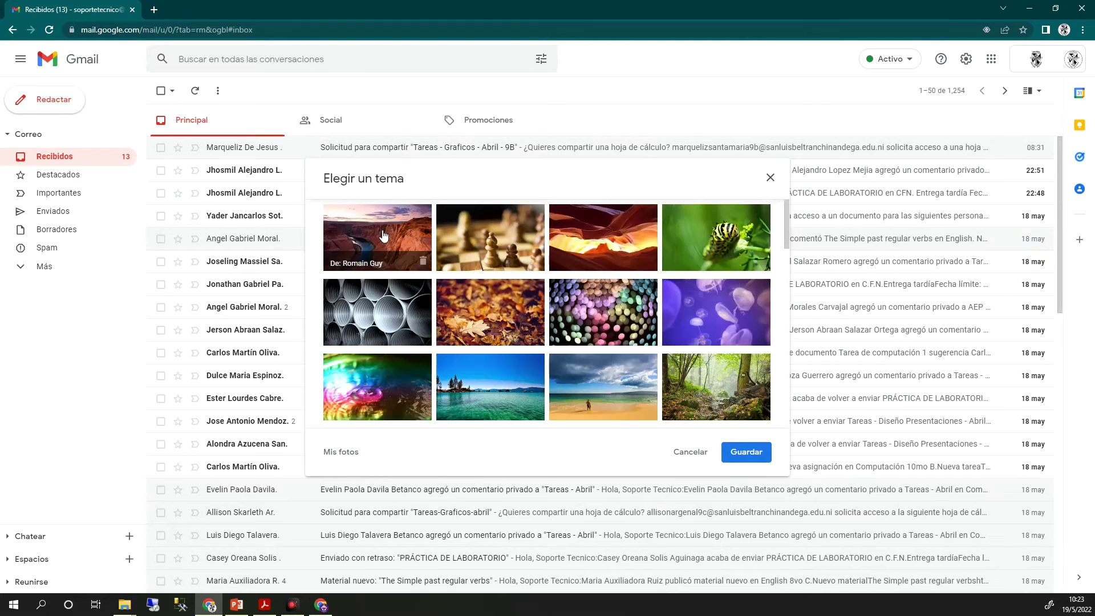
{"action": "scroll", "coordinate": [519, 251], "scroll_direction": "down", "scroll_amount": 2}
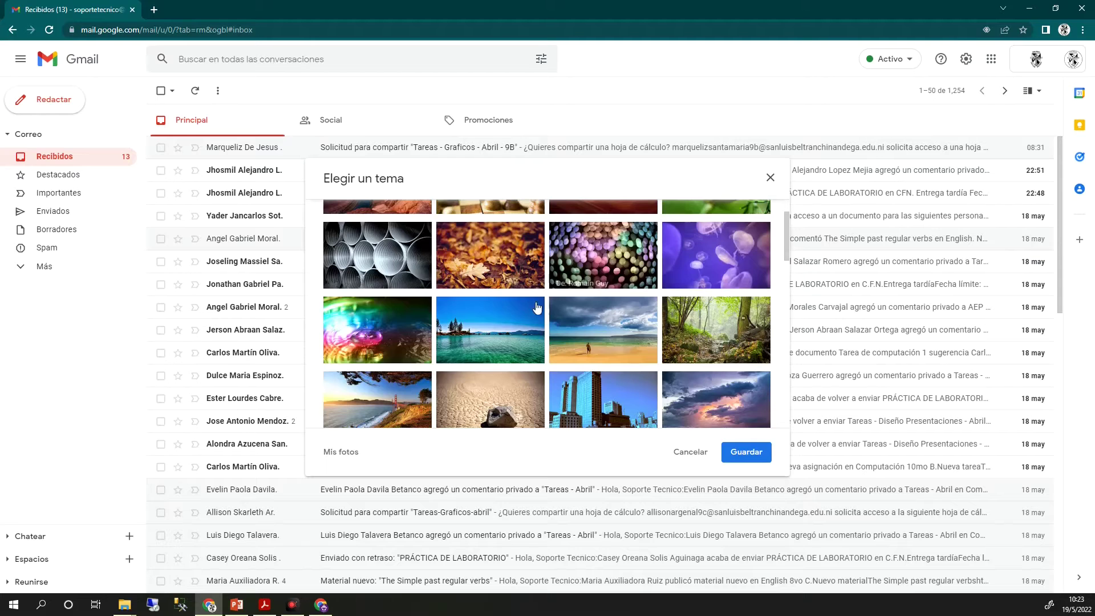
{"action": "scroll", "coordinate": [532, 311], "scroll_direction": "down", "scroll_amount": 10}
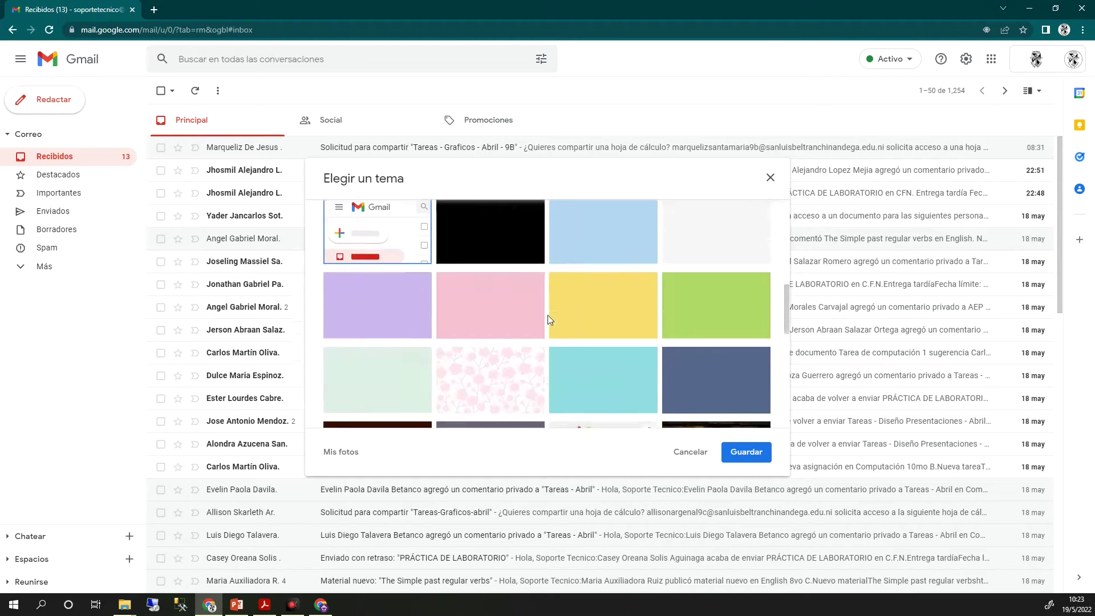
{"action": "scroll", "coordinate": [548, 313], "scroll_direction": "down", "scroll_amount": 4}
{"action": "left_click", "coordinate": [713, 249]}
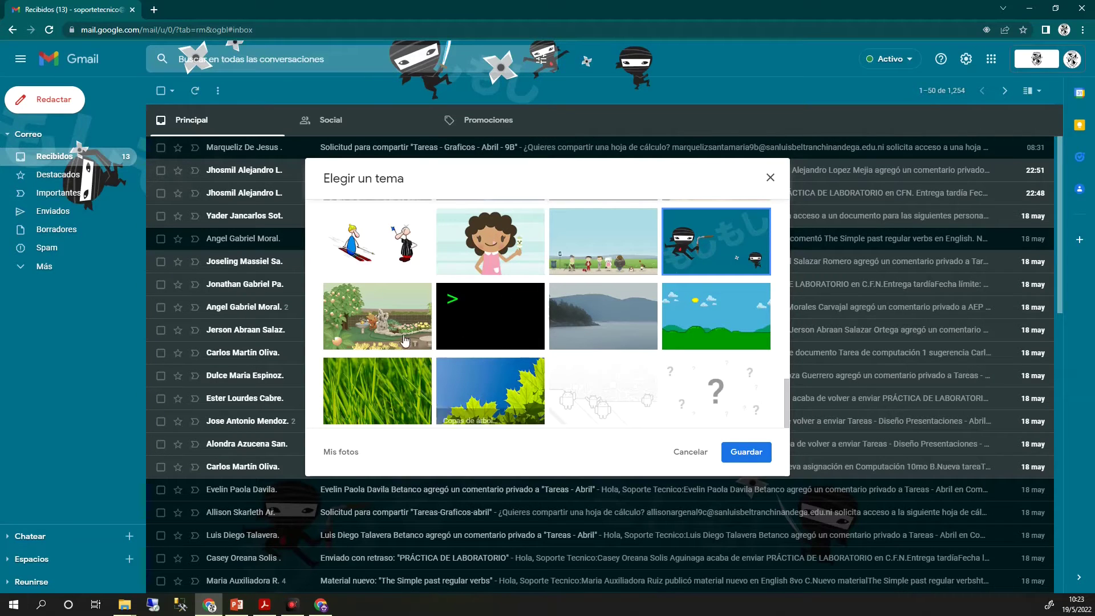
{"action": "scroll", "coordinate": [508, 368], "scroll_direction": "up", "scroll_amount": 5}
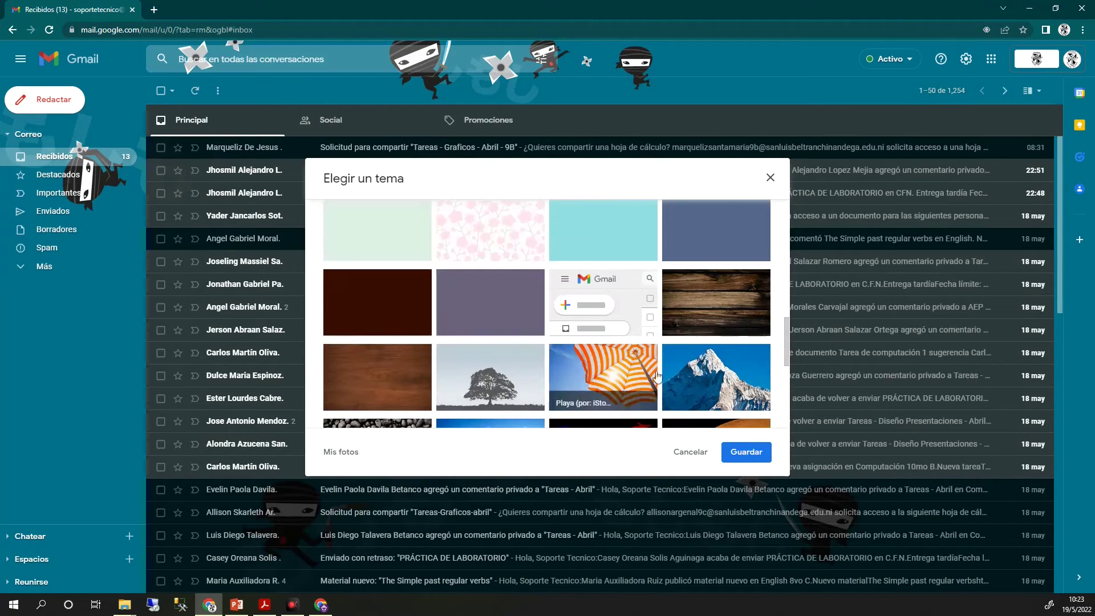
{"action": "left_click", "coordinate": [722, 378]}
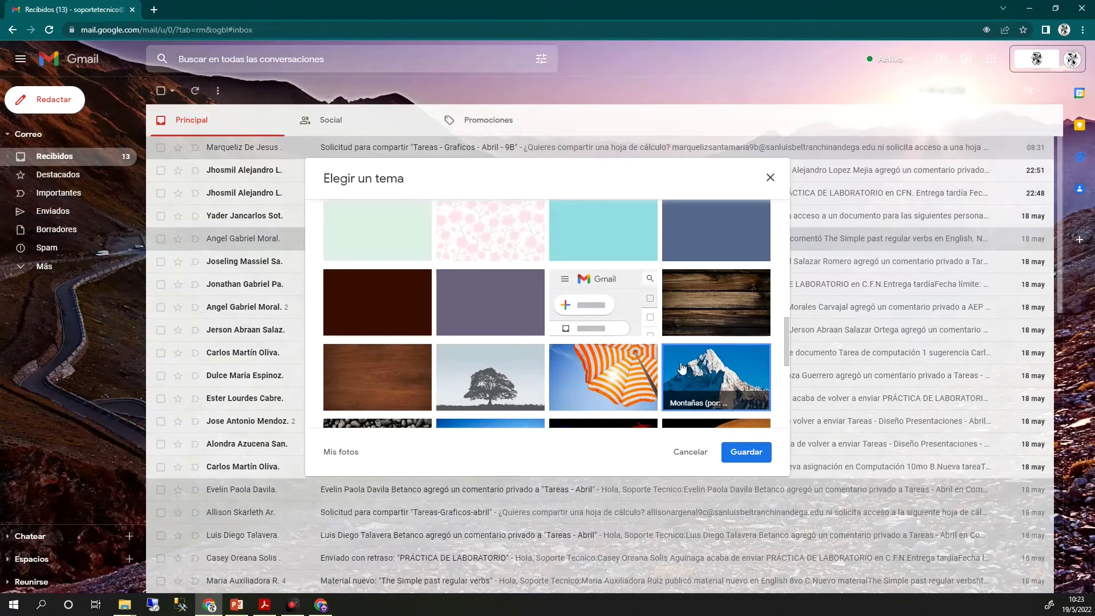
{"action": "left_click", "coordinate": [606, 302]}
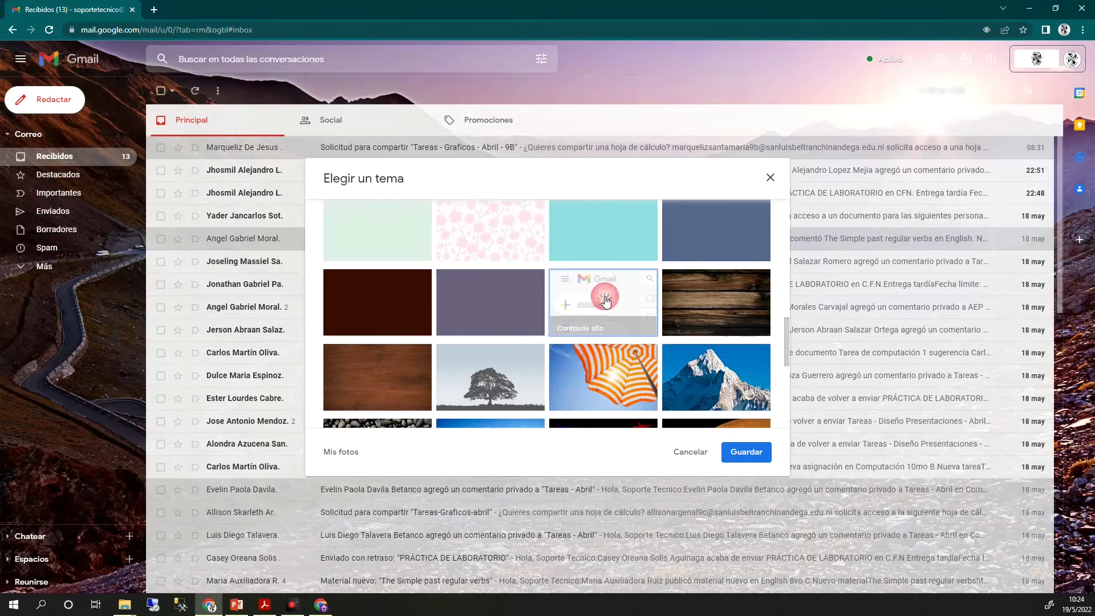
{"action": "scroll", "coordinate": [563, 307], "scroll_direction": "down", "scroll_amount": 5}
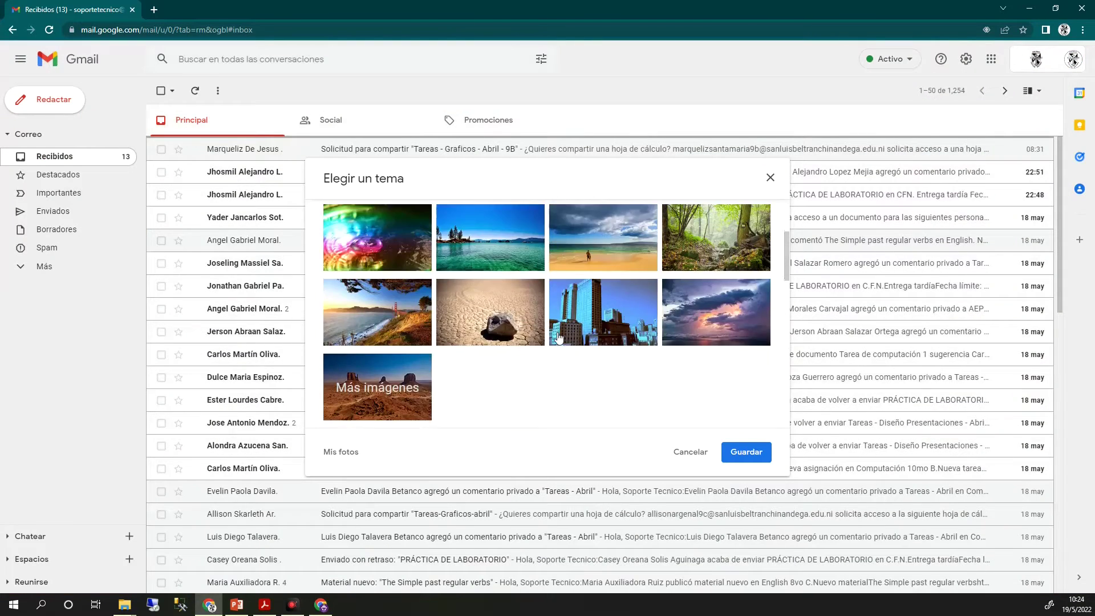
{"action": "left_click", "coordinate": [603, 313]}
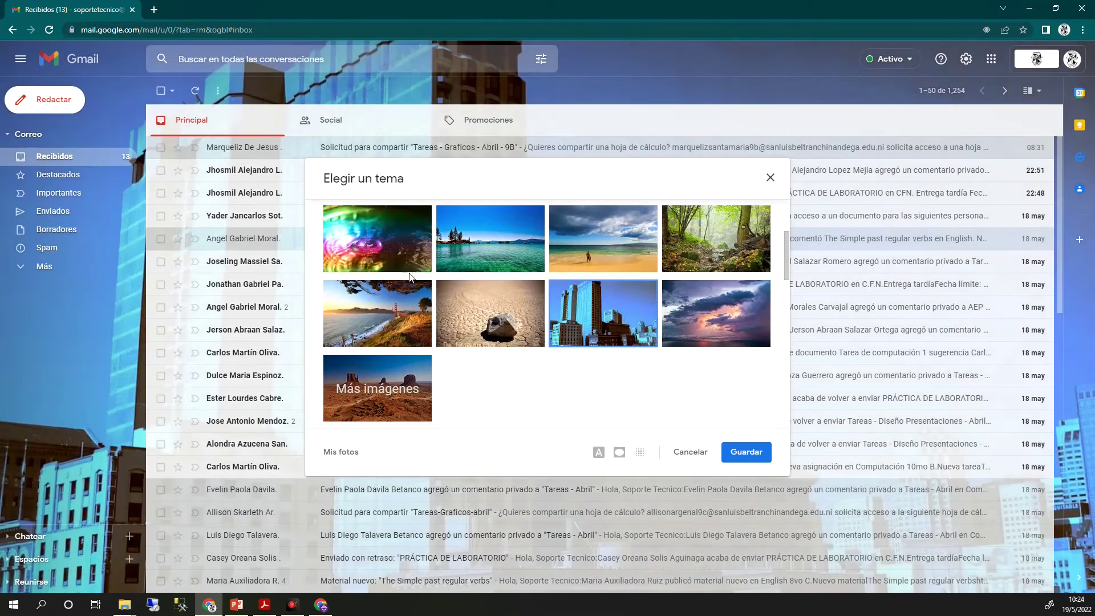
{"action": "scroll", "coordinate": [435, 256], "scroll_direction": "up", "scroll_amount": 4}
{"action": "scroll", "coordinate": [661, 287], "scroll_direction": "down", "scroll_amount": 10}
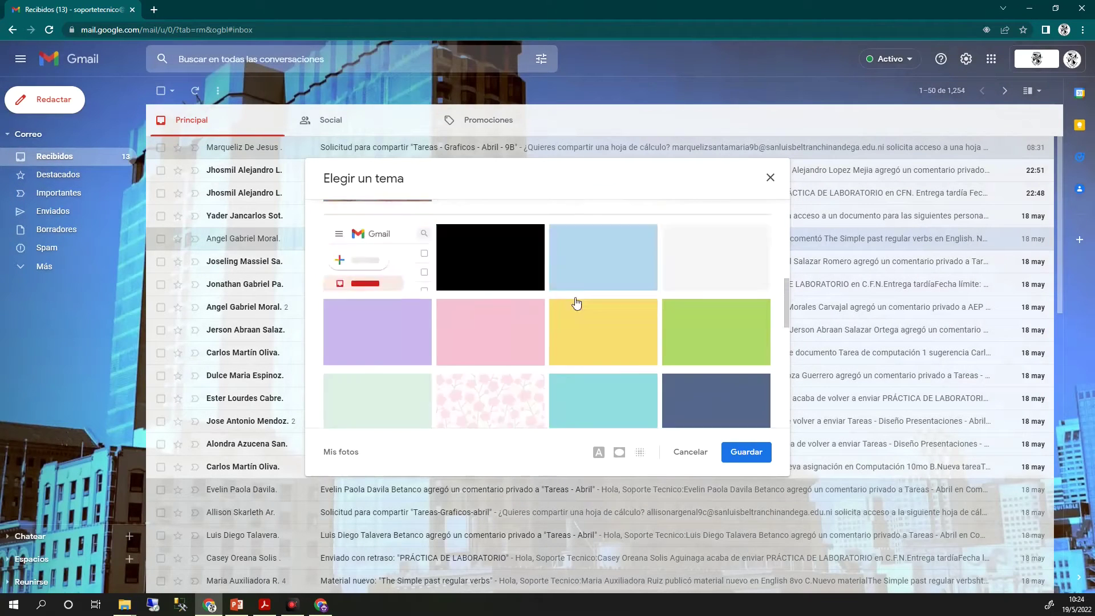
{"action": "left_click", "coordinate": [712, 238]}
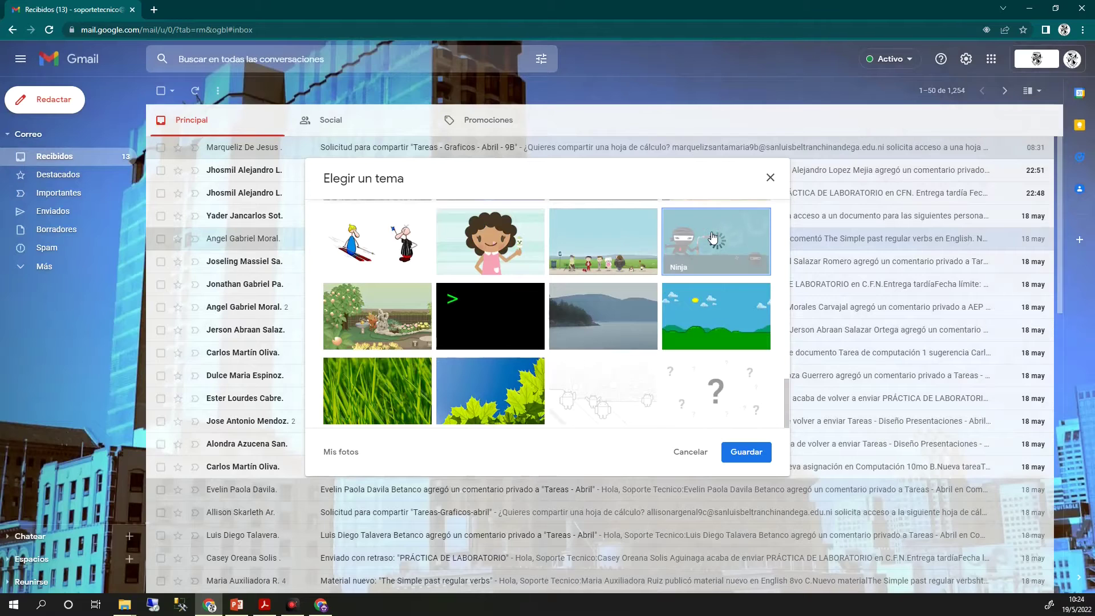
{"action": "scroll", "coordinate": [485, 330], "scroll_direction": "up", "scroll_amount": 1}
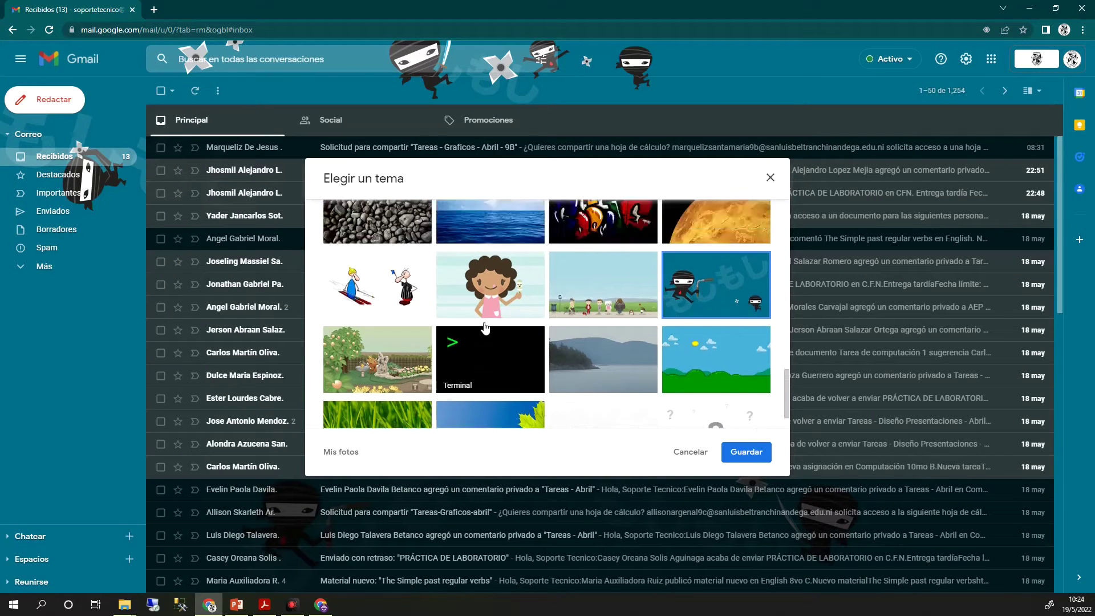
{"action": "left_click", "coordinate": [484, 365]}
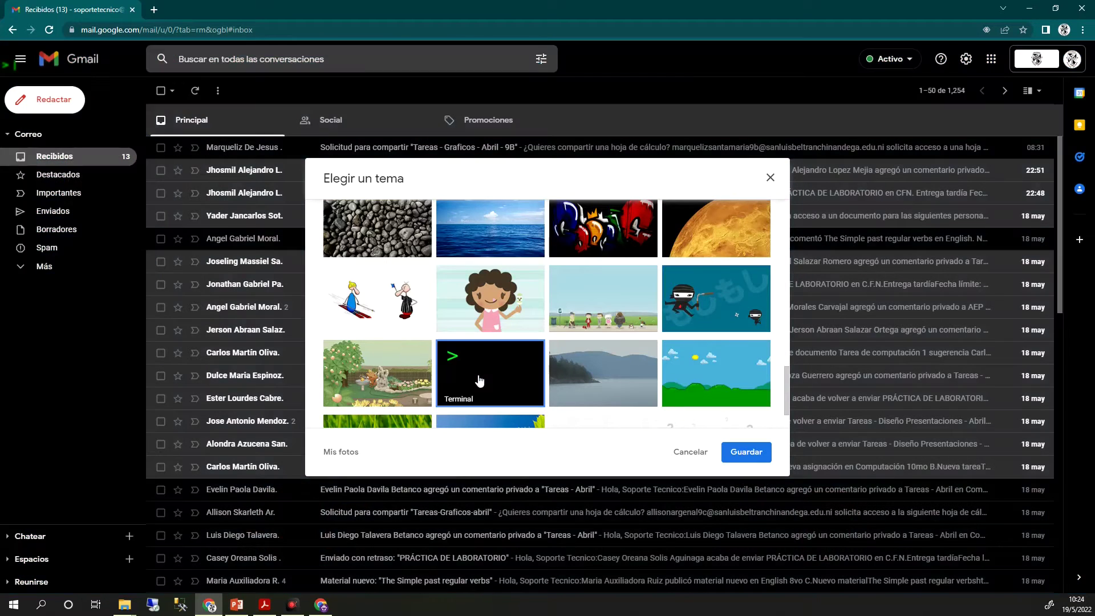
{"action": "scroll", "coordinate": [568, 365], "scroll_direction": "up", "scroll_amount": 5}
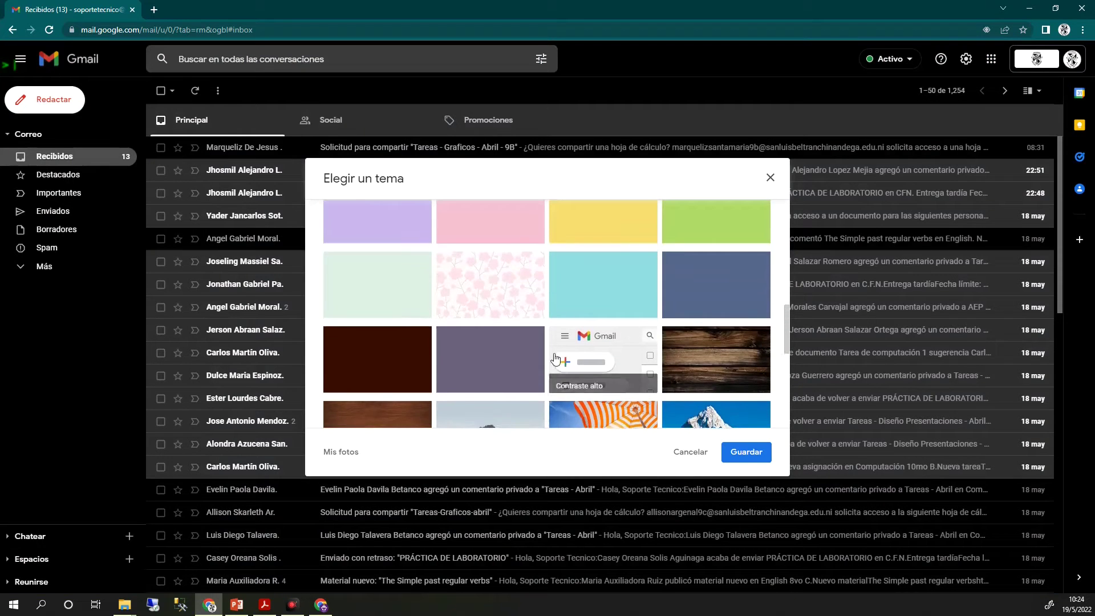
{"action": "left_click", "coordinate": [599, 398]}
{"action": "left_click", "coordinate": [749, 454]}
{"action": "left_click", "coordinate": [966, 61]}
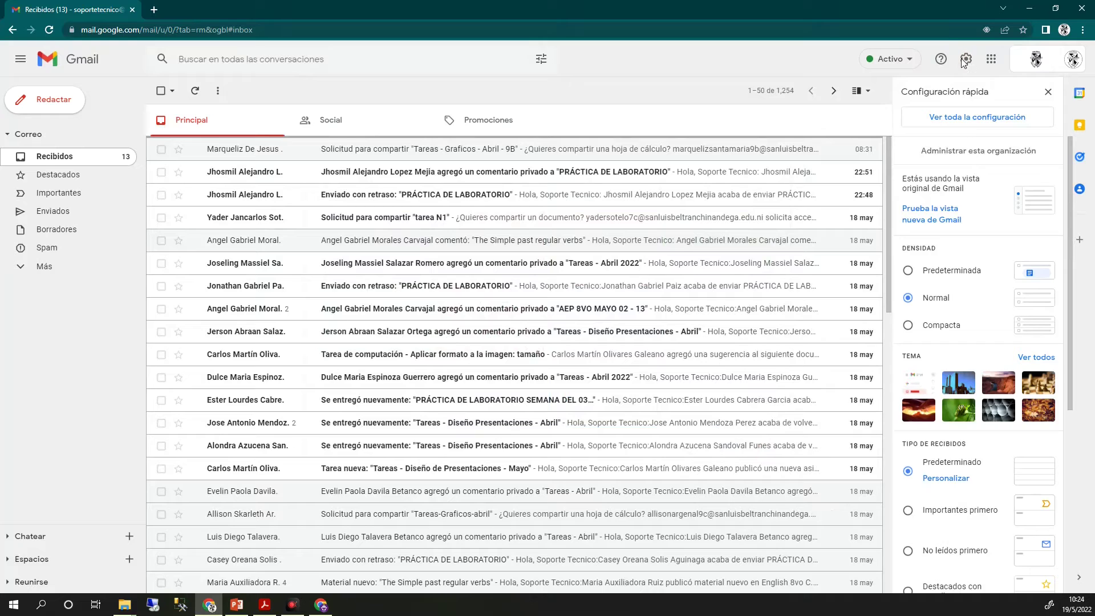
{"action": "scroll", "coordinate": [968, 288], "scroll_direction": "down", "scroll_amount": 4}
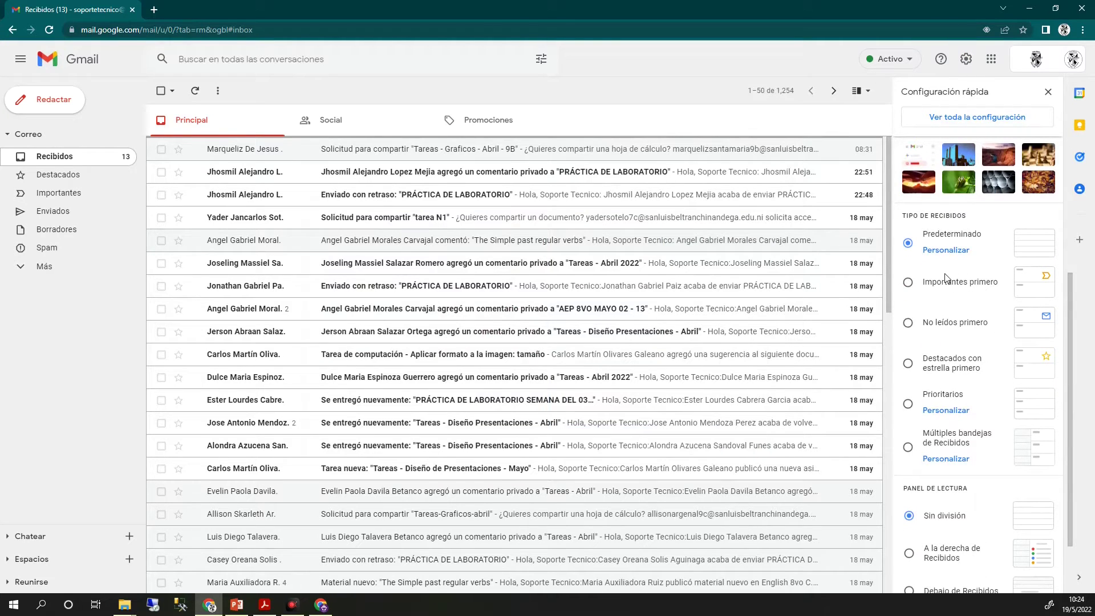
{"action": "left_click", "coordinate": [908, 283]}
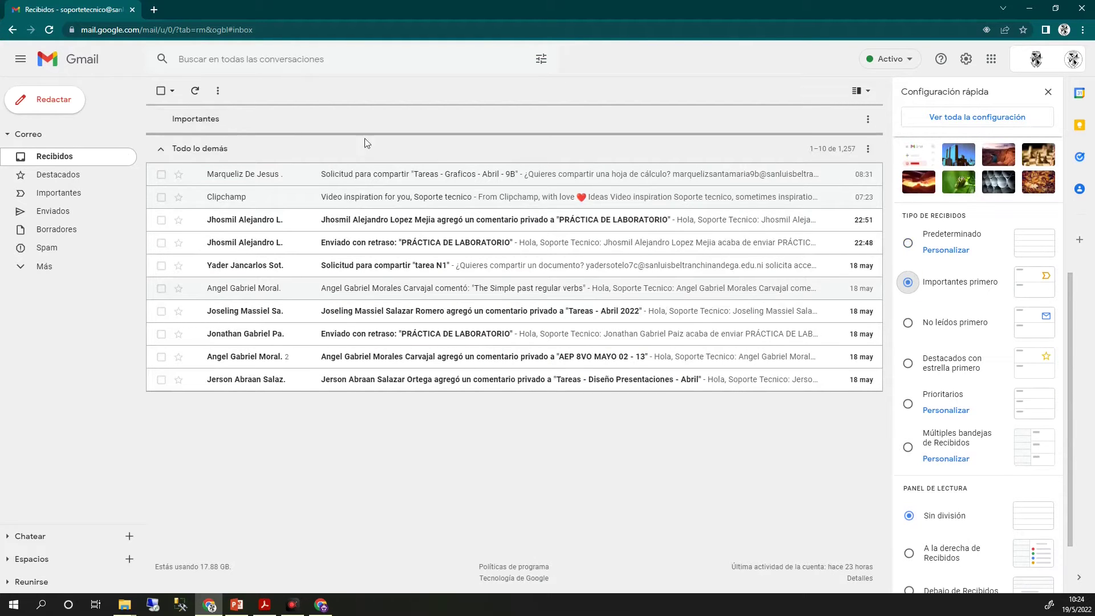
{"action": "left_click", "coordinate": [908, 323]}
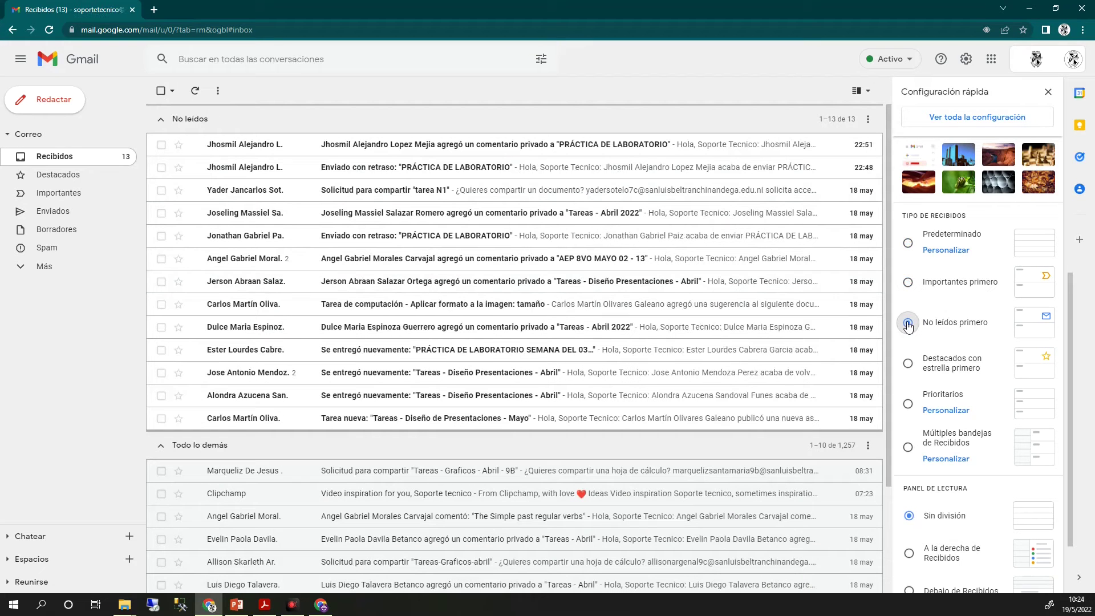
{"action": "left_click", "coordinate": [161, 120]}
{"action": "left_click", "coordinate": [161, 145]}
{"action": "left_click", "coordinate": [155, 120]}
{"action": "left_click", "coordinate": [165, 117]}
{"action": "left_click", "coordinate": [169, 146]}
{"action": "left_click", "coordinate": [170, 149]}
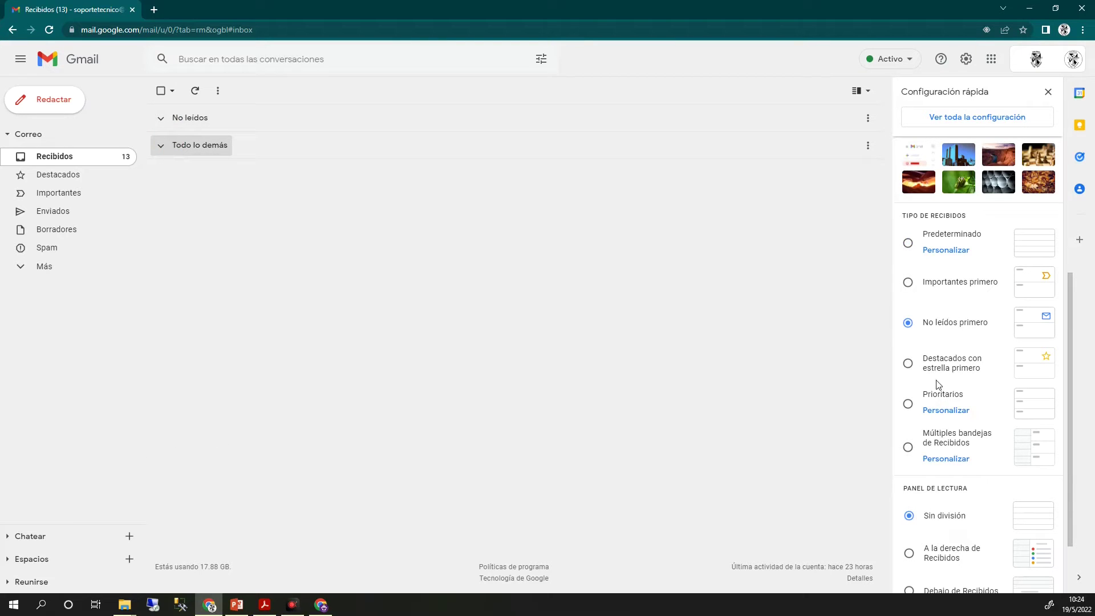
{"action": "left_click", "coordinate": [916, 365]}
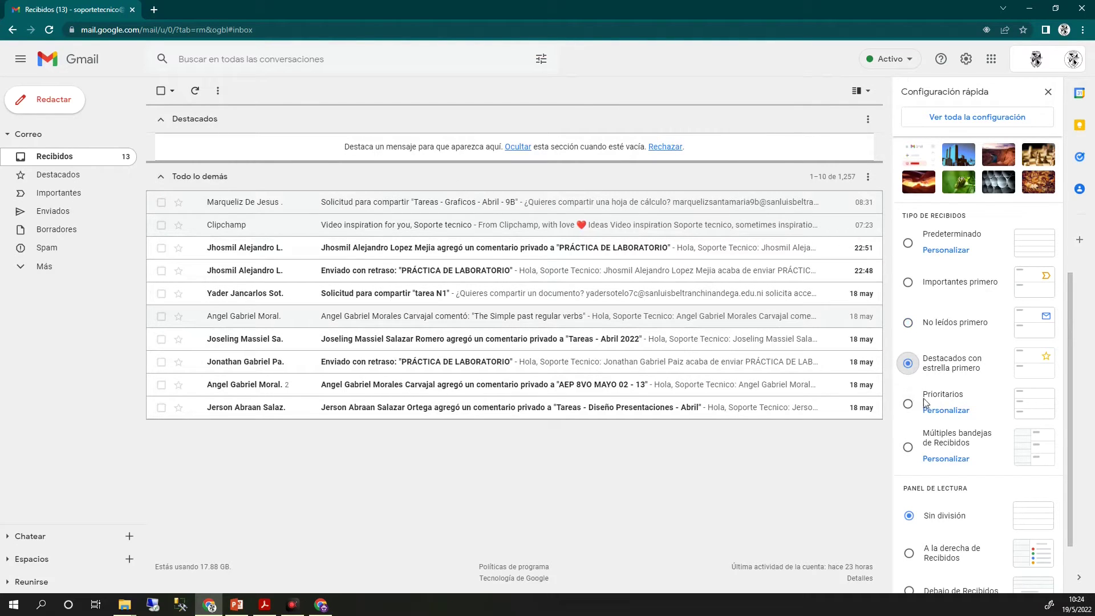
{"action": "scroll", "coordinate": [944, 457], "scroll_direction": "up", "scroll_amount": 1}
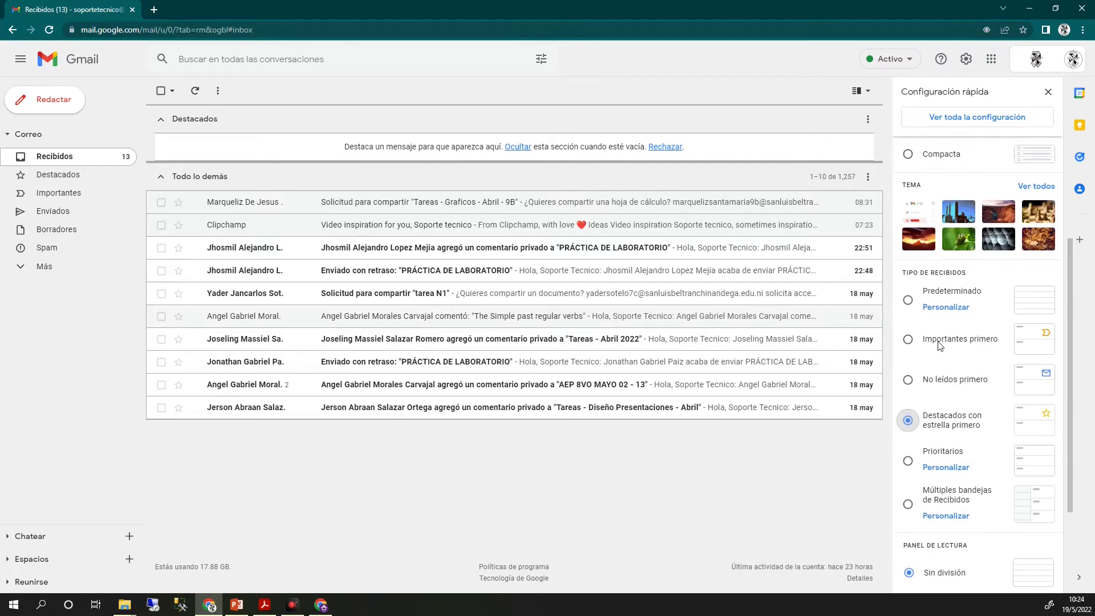
{"action": "left_click", "coordinate": [909, 302]}
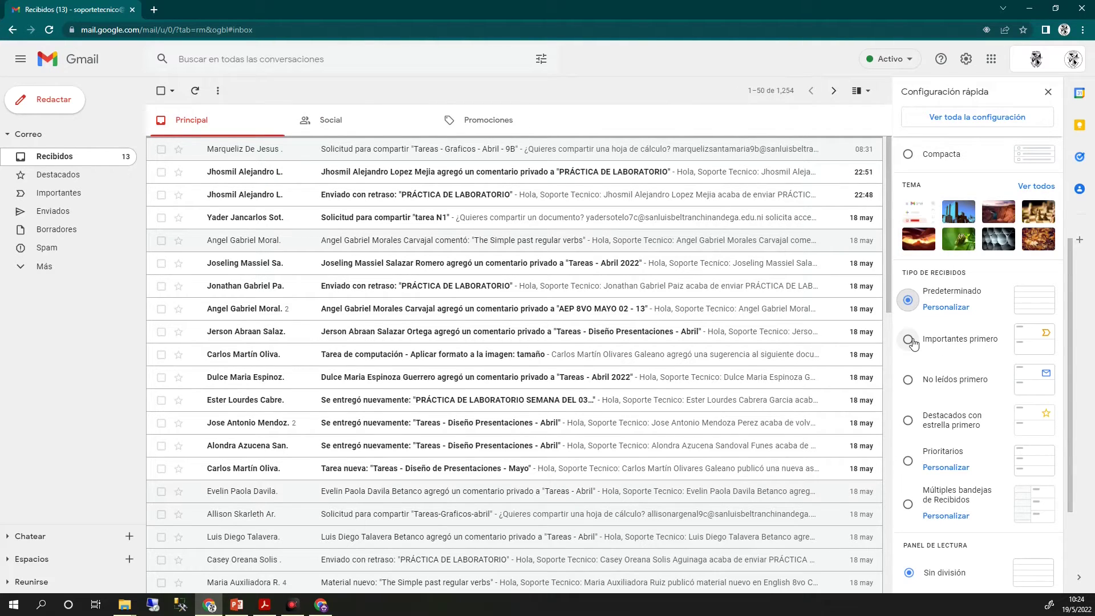
{"action": "left_click", "coordinate": [909, 380]}
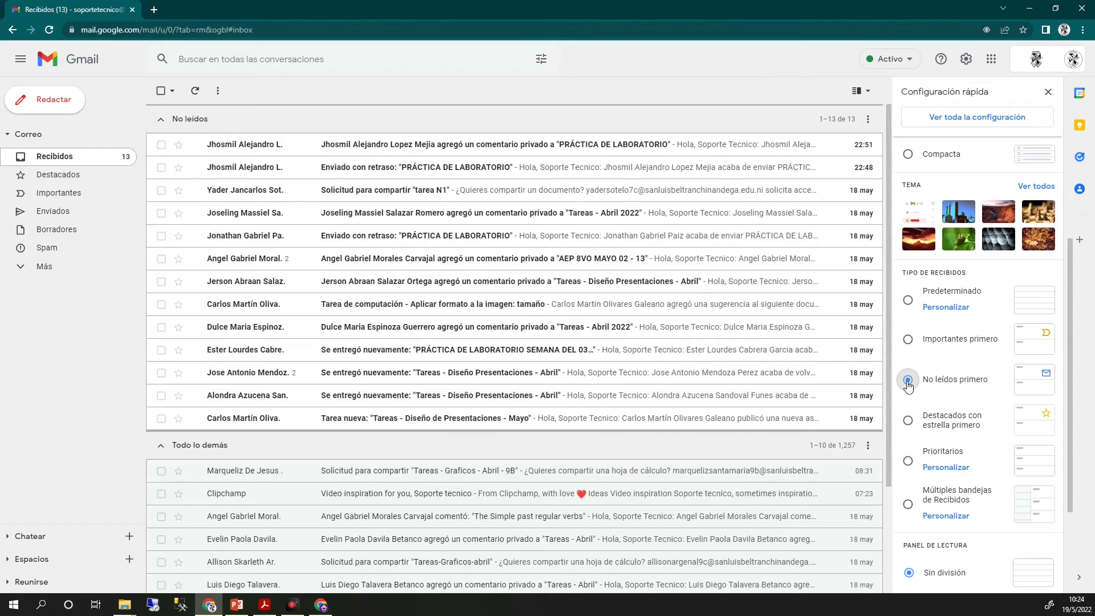
{"action": "left_click", "coordinate": [908, 300]}
{"action": "scroll", "coordinate": [924, 371], "scroll_direction": "down", "scroll_amount": 2}
{"action": "scroll", "coordinate": [927, 399], "scroll_direction": "down", "scroll_amount": 1}
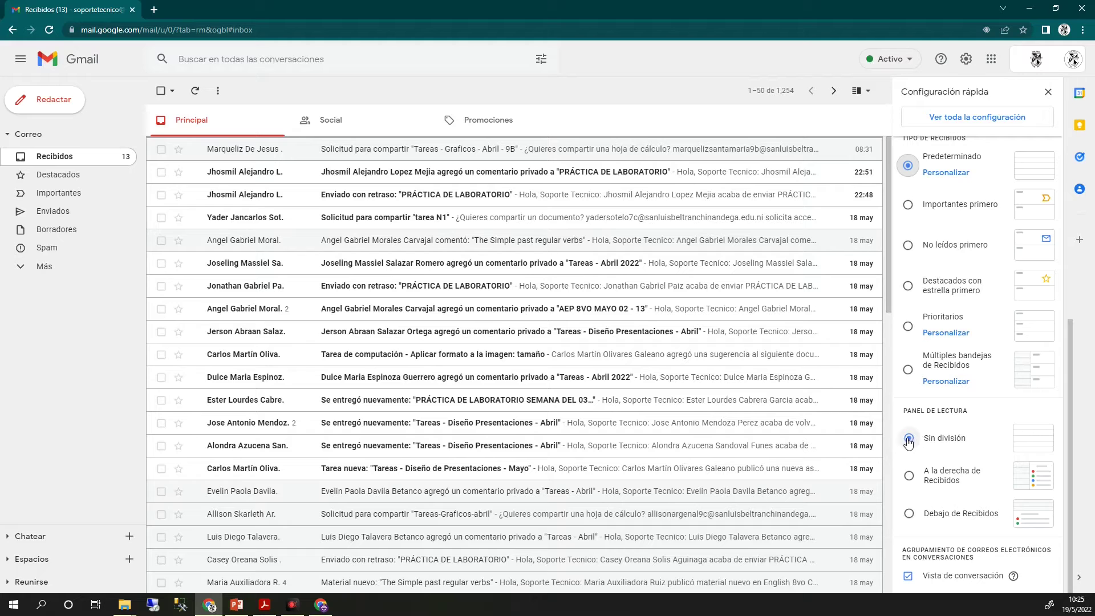
Add a side reading pane and preview several conversations, including the AEP assignments and Classroom comment.
{"action": "left_click", "coordinate": [909, 478]}
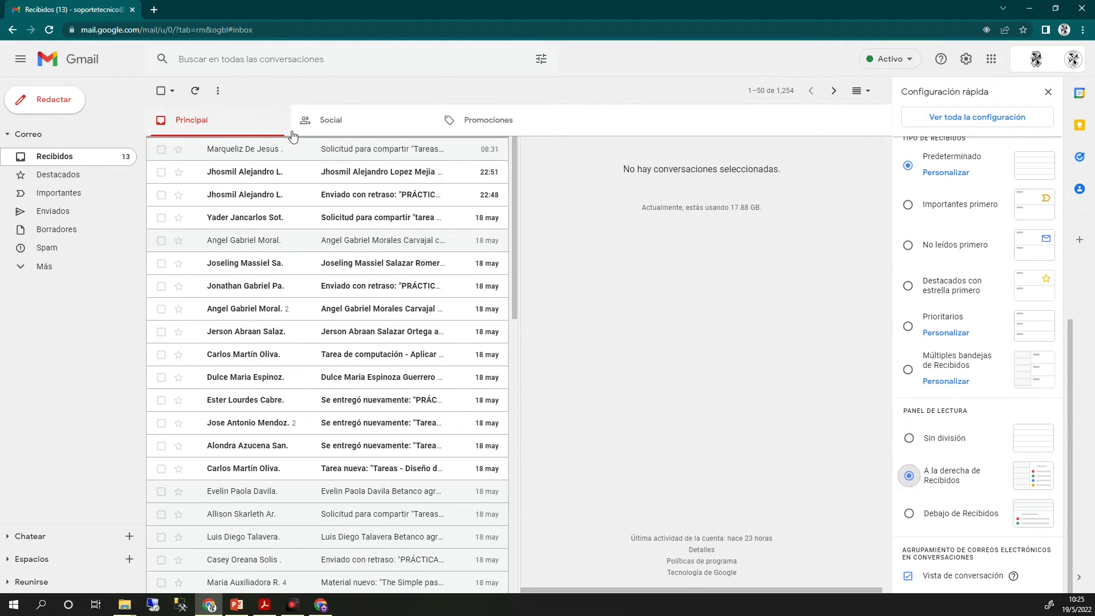
{"action": "left_click", "coordinate": [235, 153]}
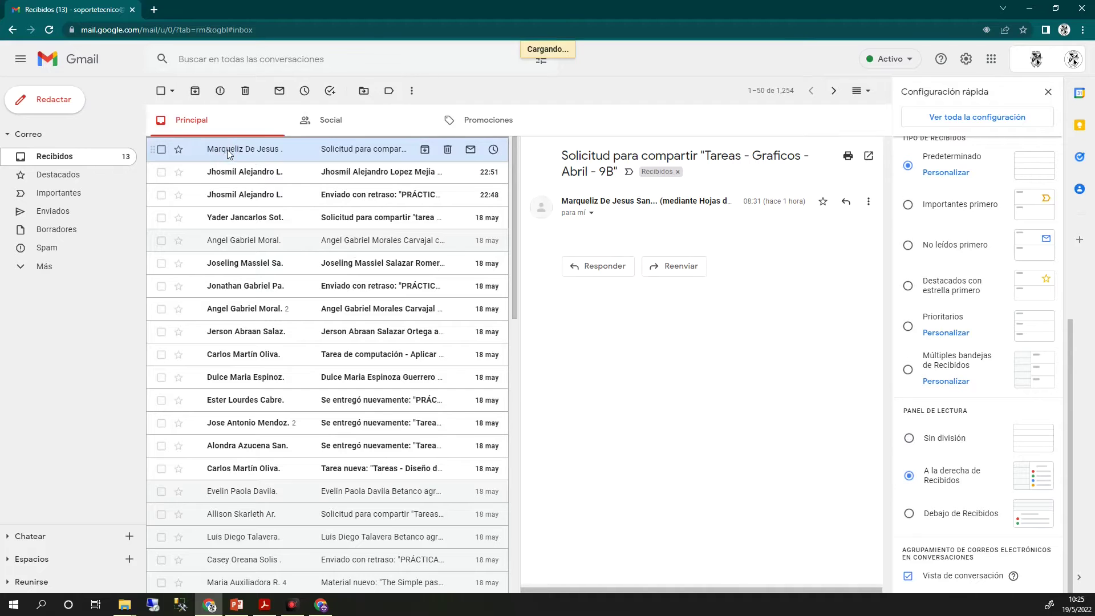
{"action": "scroll", "coordinate": [658, 260], "scroll_direction": "down", "scroll_amount": 3}
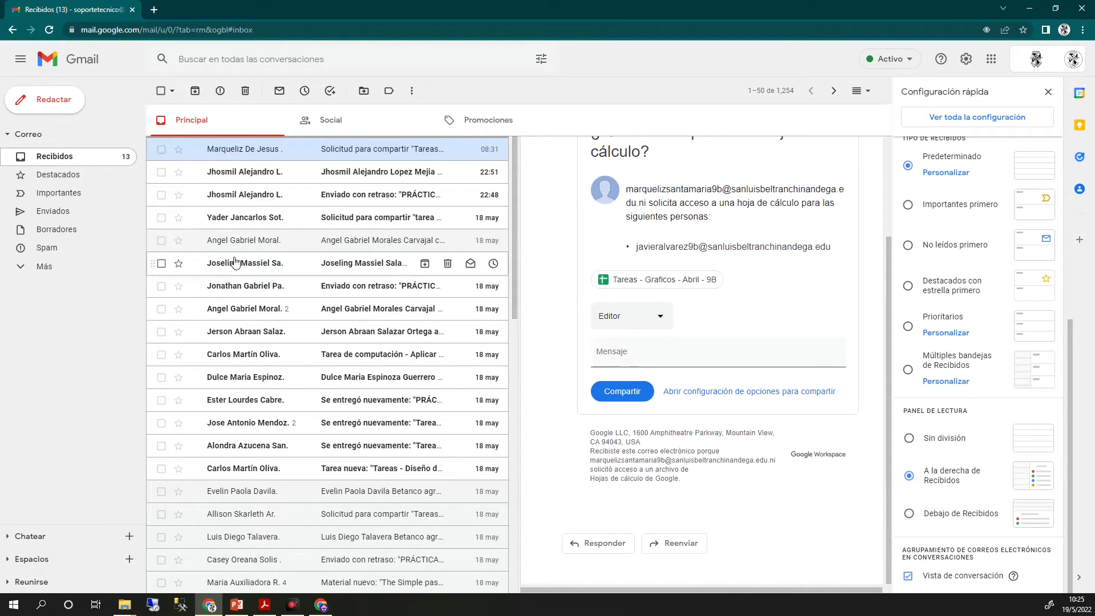
{"action": "scroll", "coordinate": [234, 273], "scroll_direction": "down", "scroll_amount": 10}
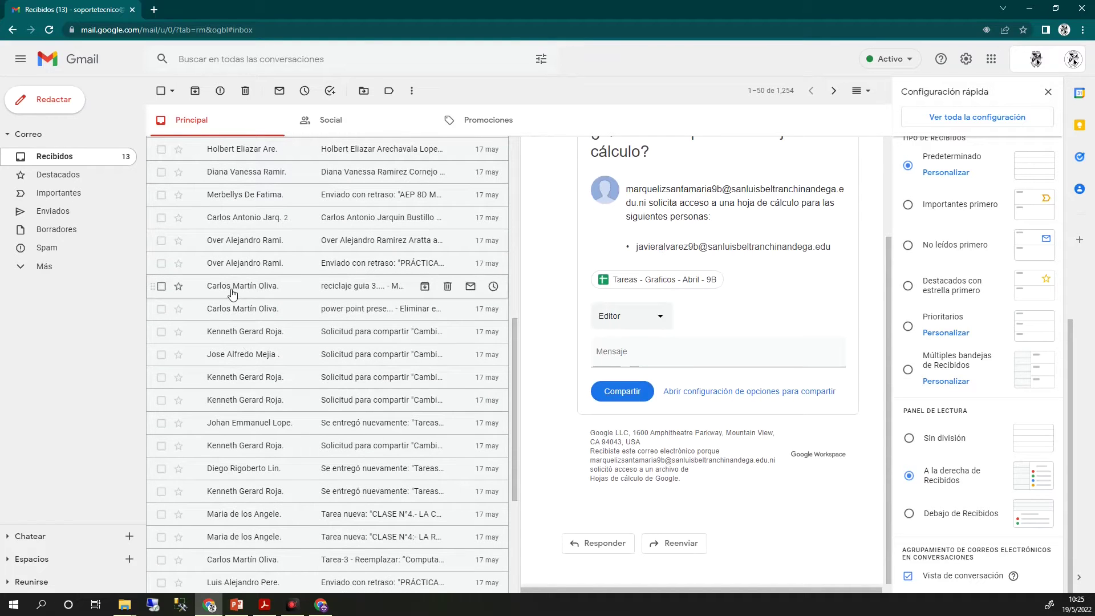
{"action": "left_click", "coordinate": [231, 294]}
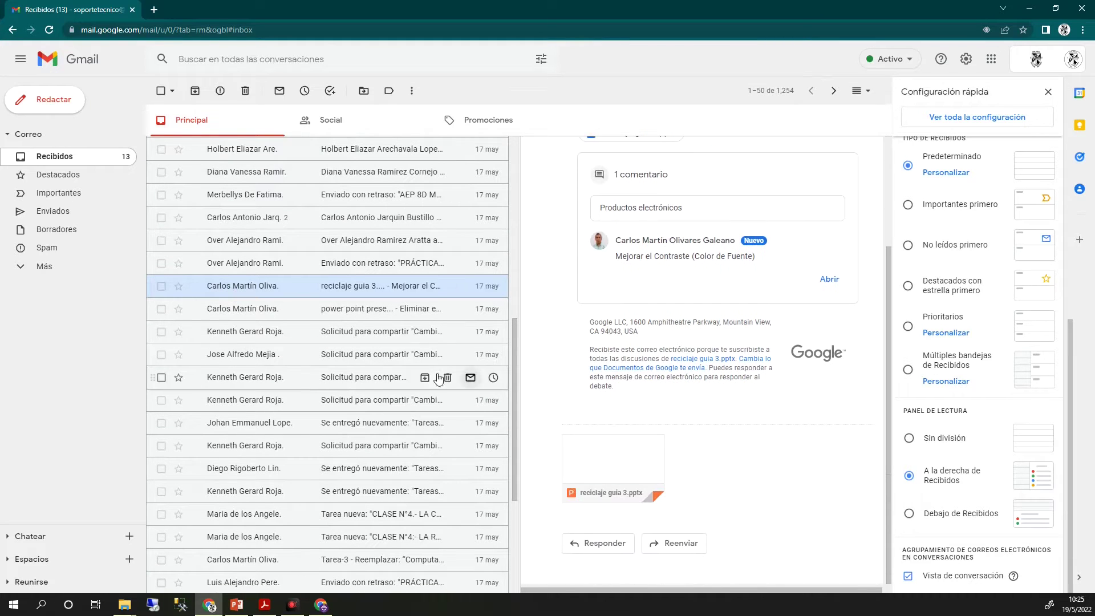
{"action": "scroll", "coordinate": [296, 377], "scroll_direction": "down", "scroll_amount": 3}
{"action": "scroll", "coordinate": [296, 377], "scroll_direction": "down", "scroll_amount": 1}
{"action": "left_click", "coordinate": [302, 399]}
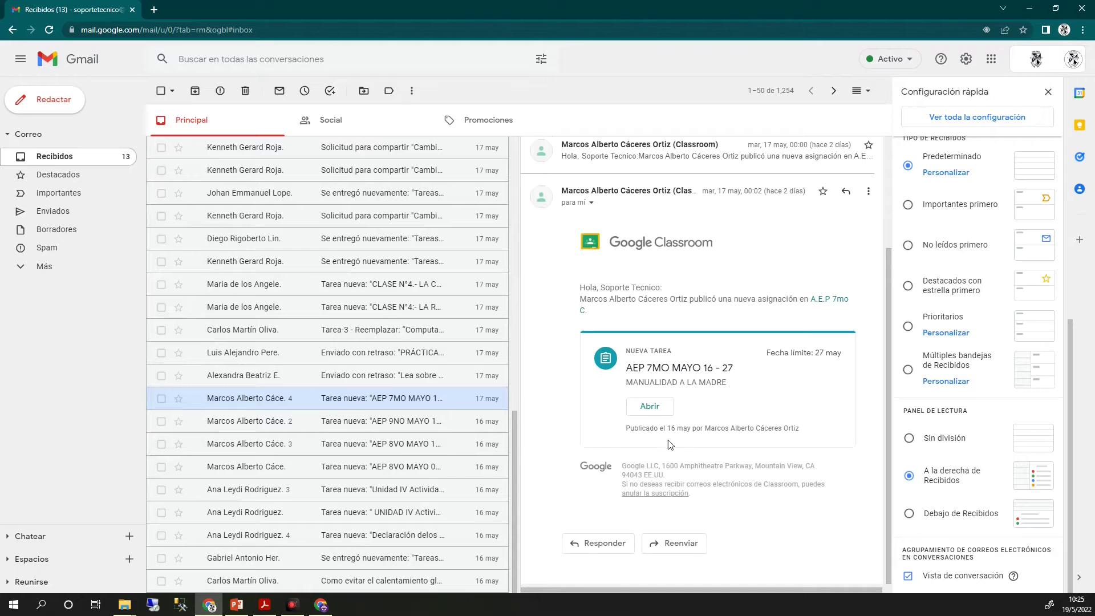
{"action": "left_click", "coordinate": [279, 443]}
{"action": "scroll", "coordinate": [293, 431], "scroll_direction": "up", "scroll_amount": 10}
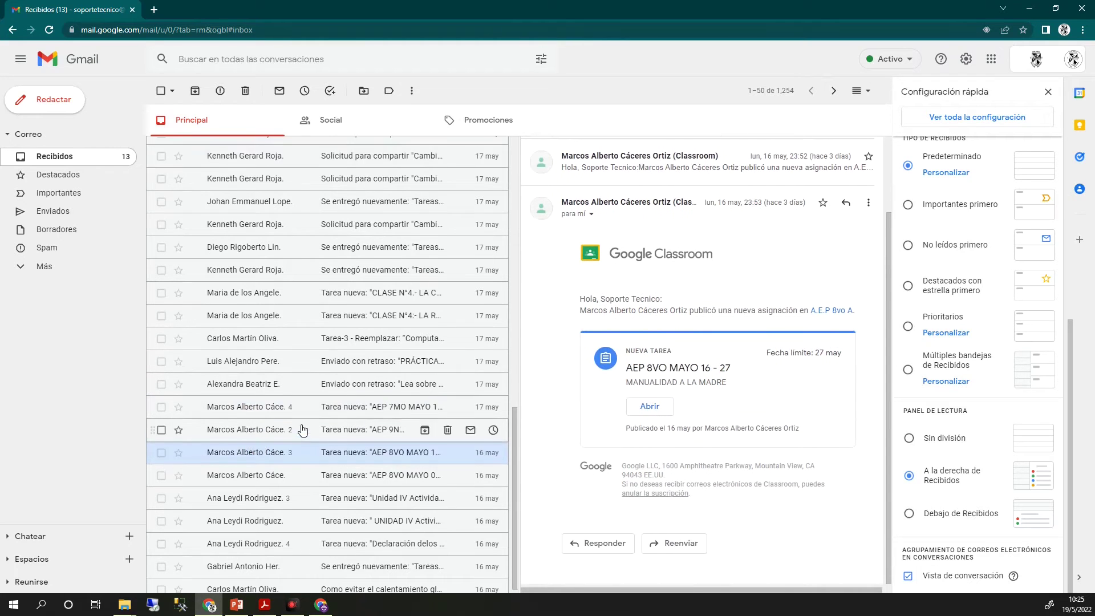
{"action": "left_click", "coordinate": [282, 385]}
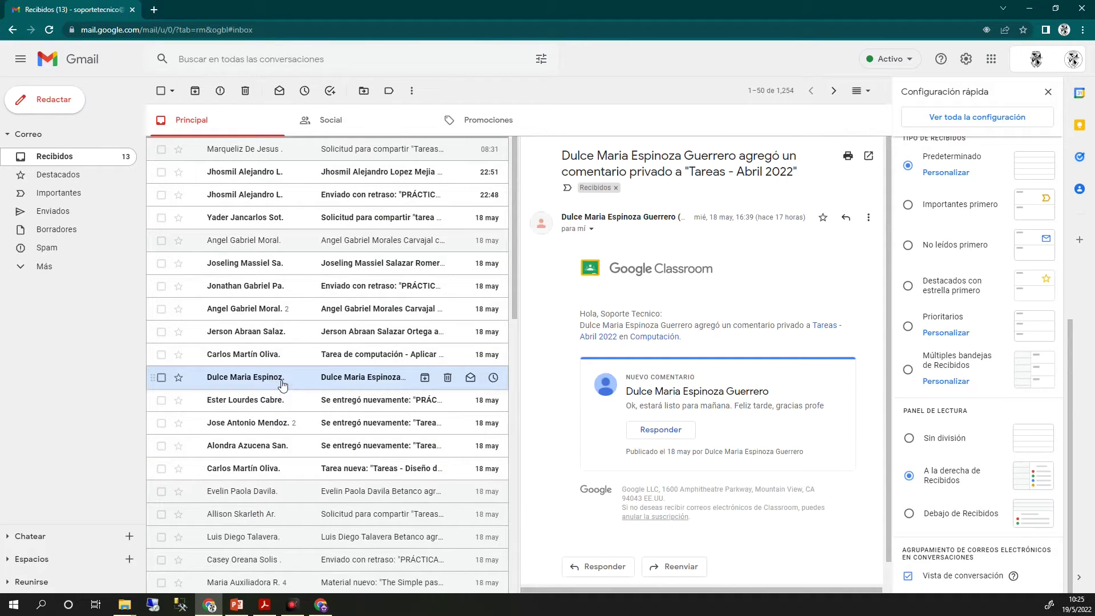
{"action": "left_click", "coordinate": [247, 376]}
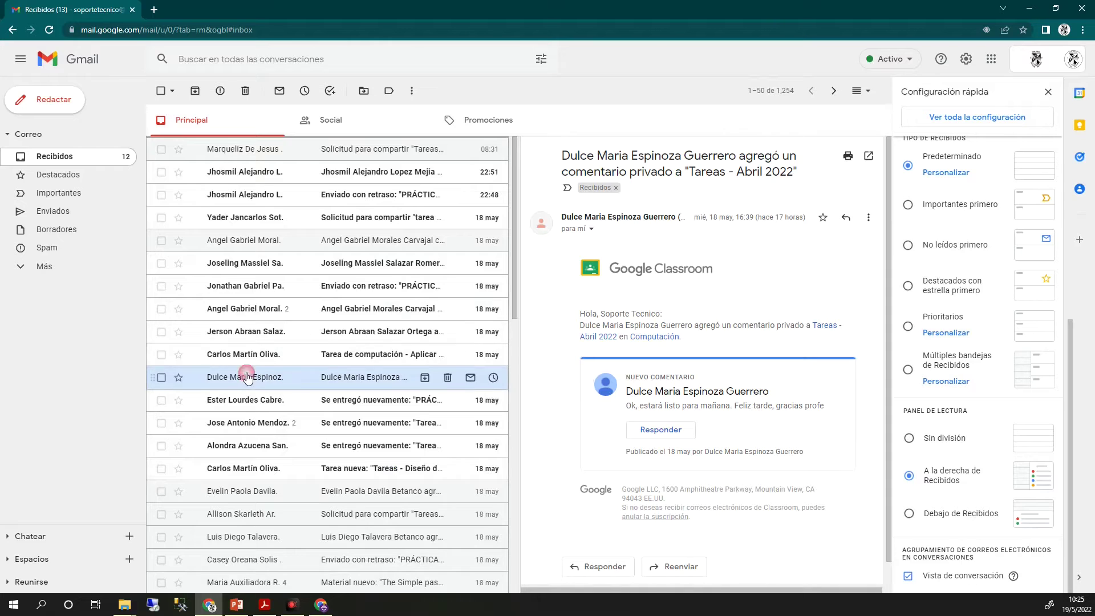
Move the reading pane below the inbox list and preview the lab comment email.
{"action": "left_click", "coordinate": [910, 514]}
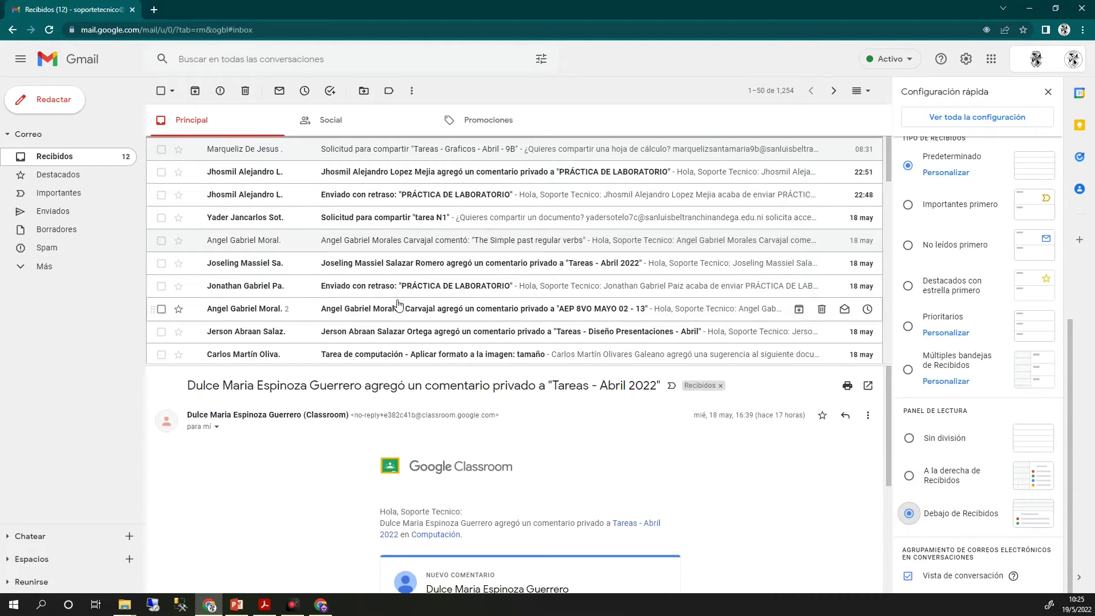
{"action": "left_click", "coordinate": [262, 183]}
{"action": "scroll", "coordinate": [512, 460], "scroll_direction": "down", "scroll_amount": 3}
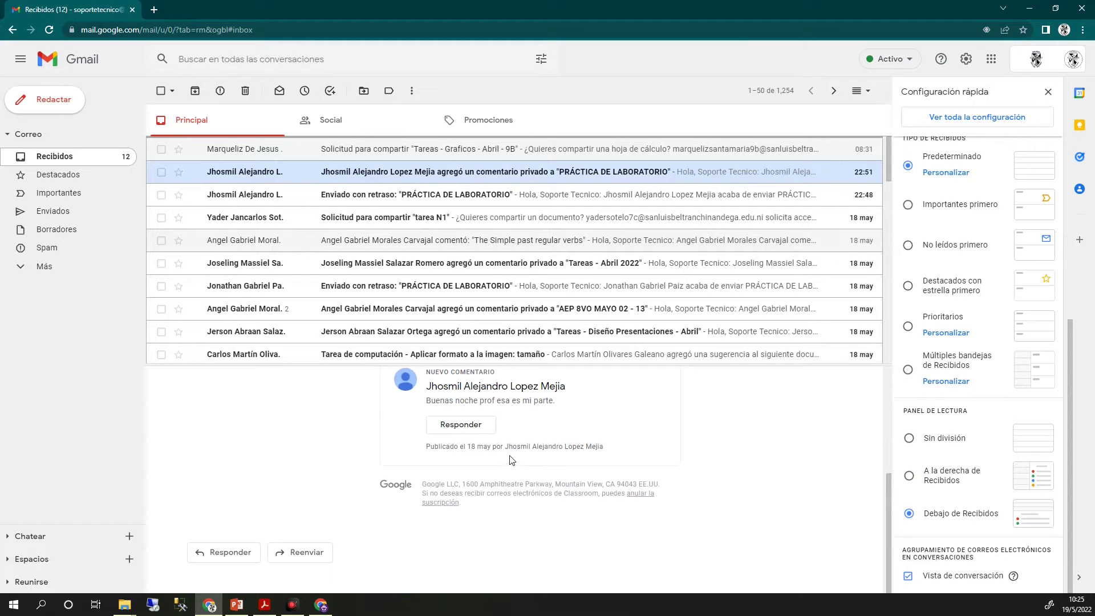
{"action": "scroll", "coordinate": [511, 459], "scroll_direction": "up", "scroll_amount": 3}
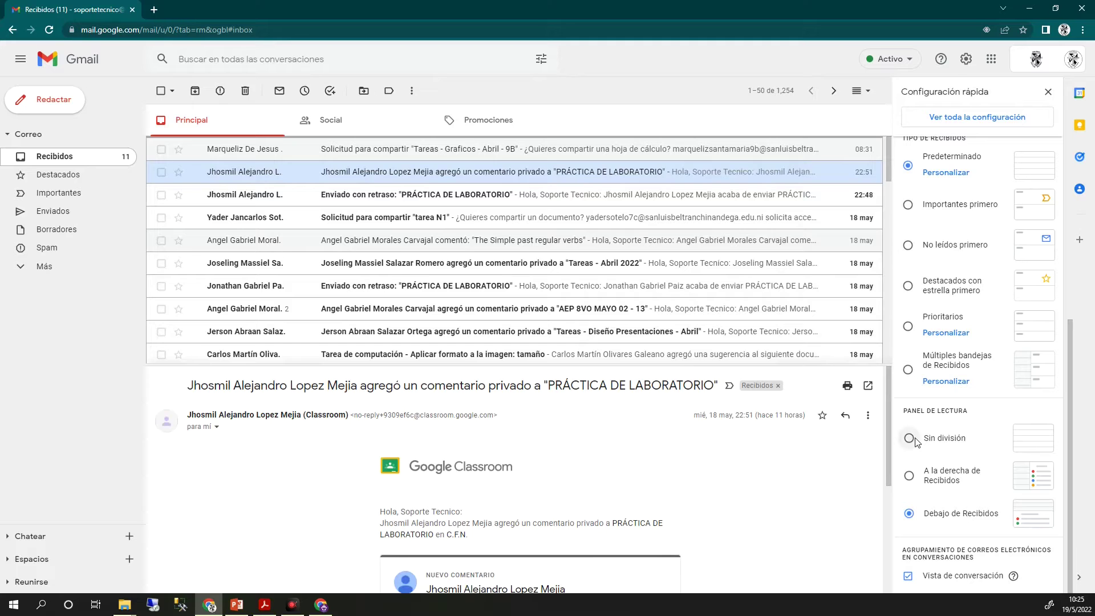
Choose Sin división, read the spreadsheet sharing request in full view, and return to the inbox.
{"action": "left_click", "coordinate": [909, 438]}
{"action": "left_click", "coordinate": [256, 150]}
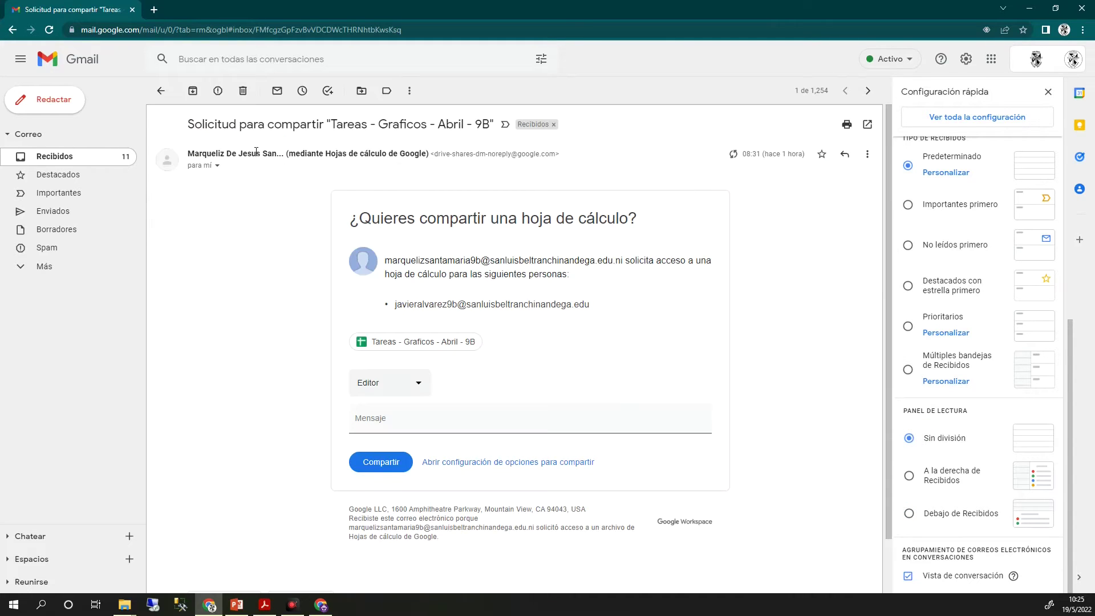
{"action": "scroll", "coordinate": [558, 379], "scroll_direction": "down", "scroll_amount": 3}
{"action": "scroll", "coordinate": [198, 146], "scroll_direction": "up", "scroll_amount": 3}
{"action": "left_click", "coordinate": [162, 91]}
{"action": "scroll", "coordinate": [342, 318], "scroll_direction": "down", "scroll_amount": 5}
{"action": "scroll", "coordinate": [399, 320], "scroll_direction": "up", "scroll_amount": 4}
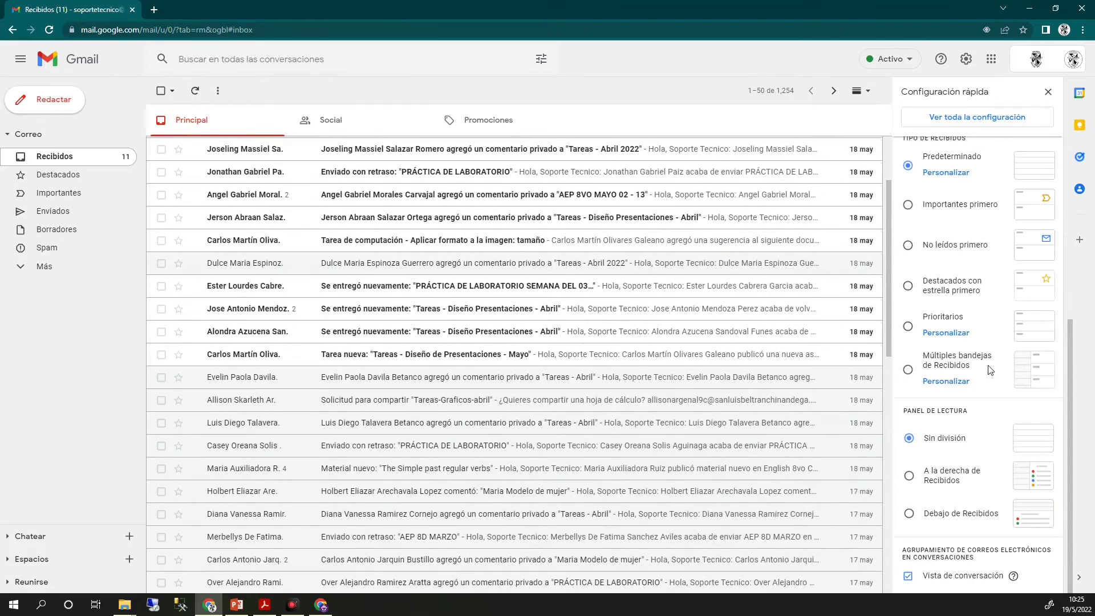
{"action": "scroll", "coordinate": [996, 410], "scroll_direction": "up", "scroll_amount": 5}
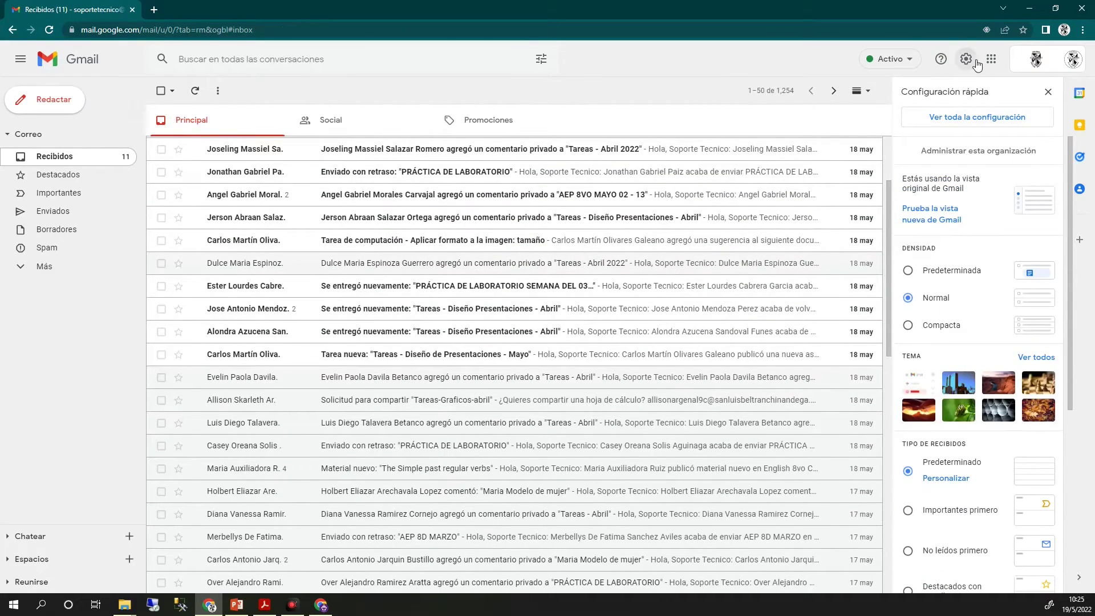
Close quick settings and glance at the Destacados folder before returning to the inbox.
{"action": "left_click", "coordinate": [967, 59]}
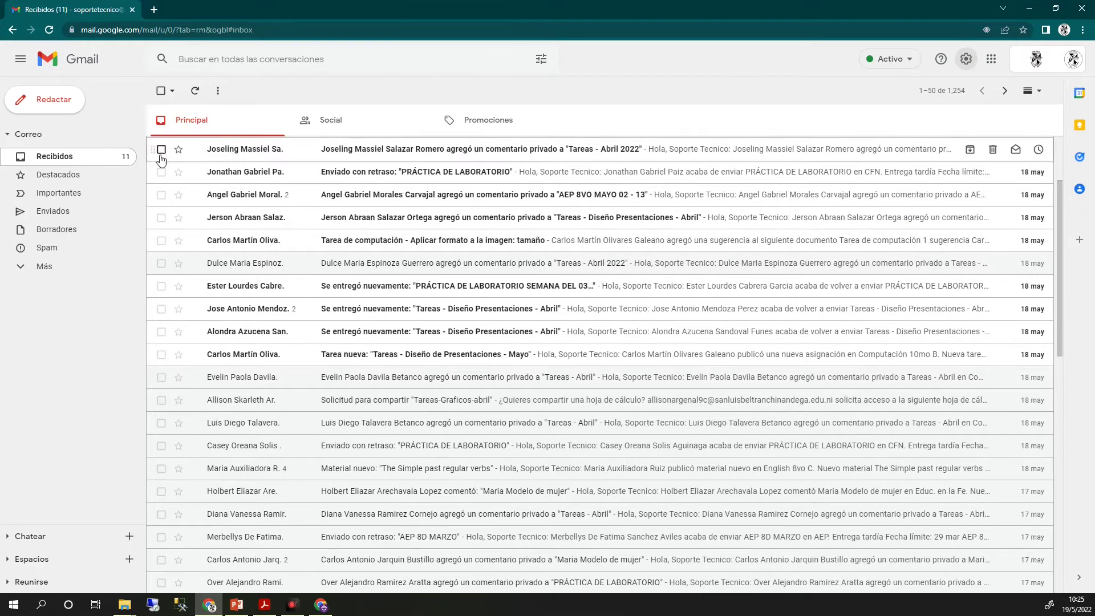
{"action": "left_click", "coordinate": [93, 177]}
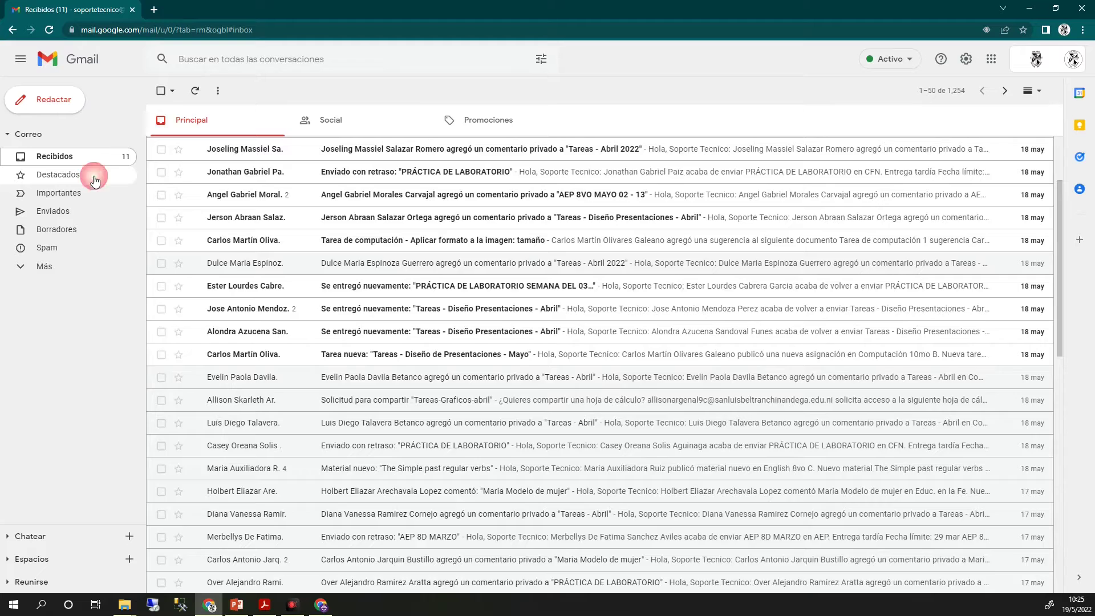
{"action": "left_click", "coordinate": [64, 162]}
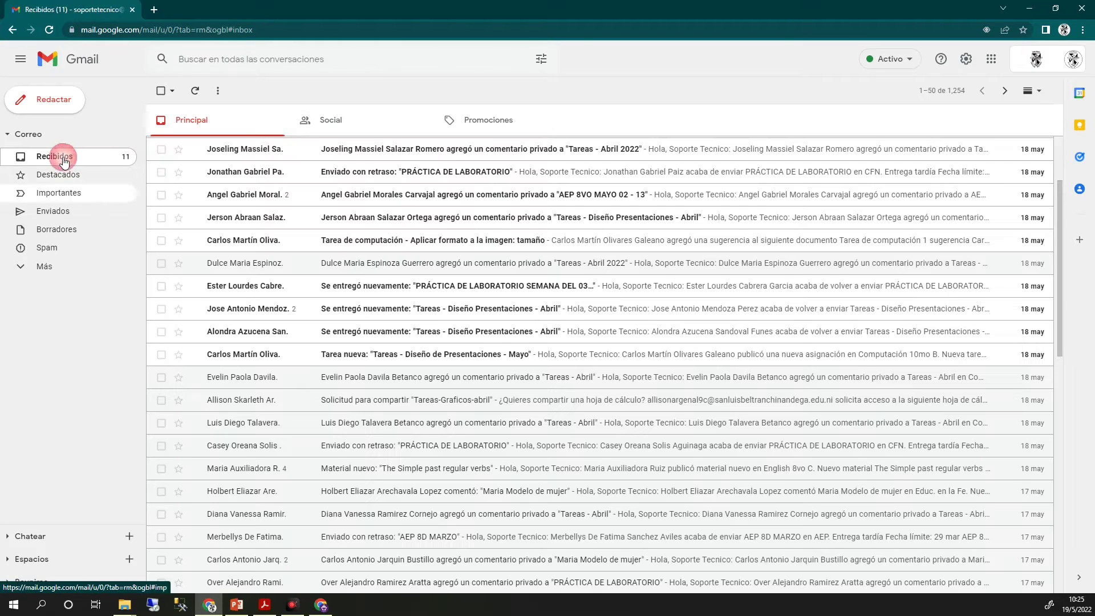
Star the 'Tareas - Abril 2022' conversation, check Destacados, unstar it, and select it in the inbox.
{"action": "left_click", "coordinate": [179, 150]}
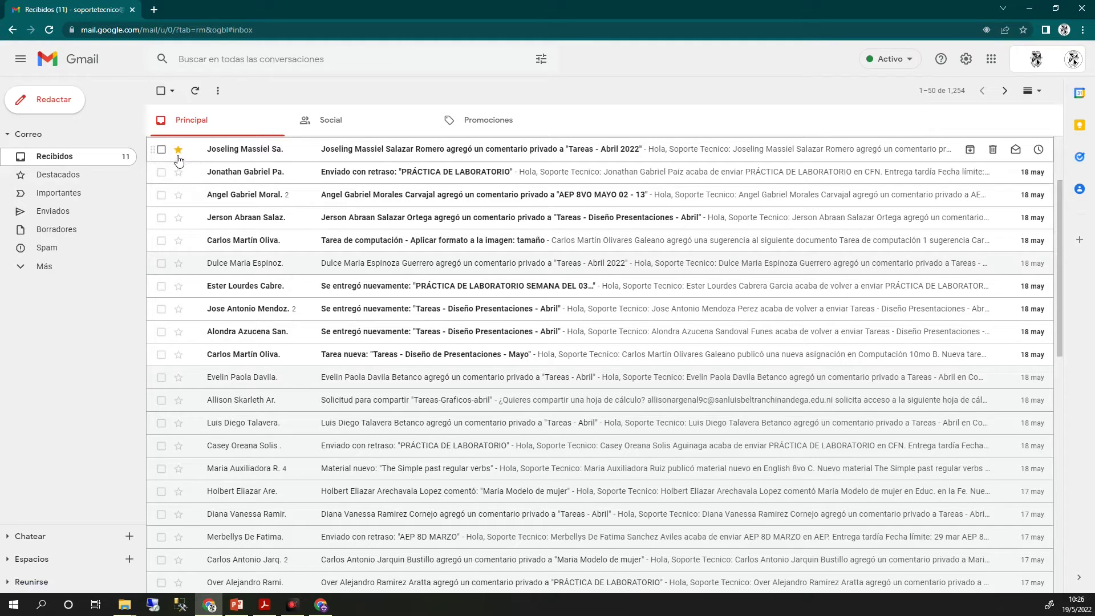
{"action": "left_click", "coordinate": [46, 175]}
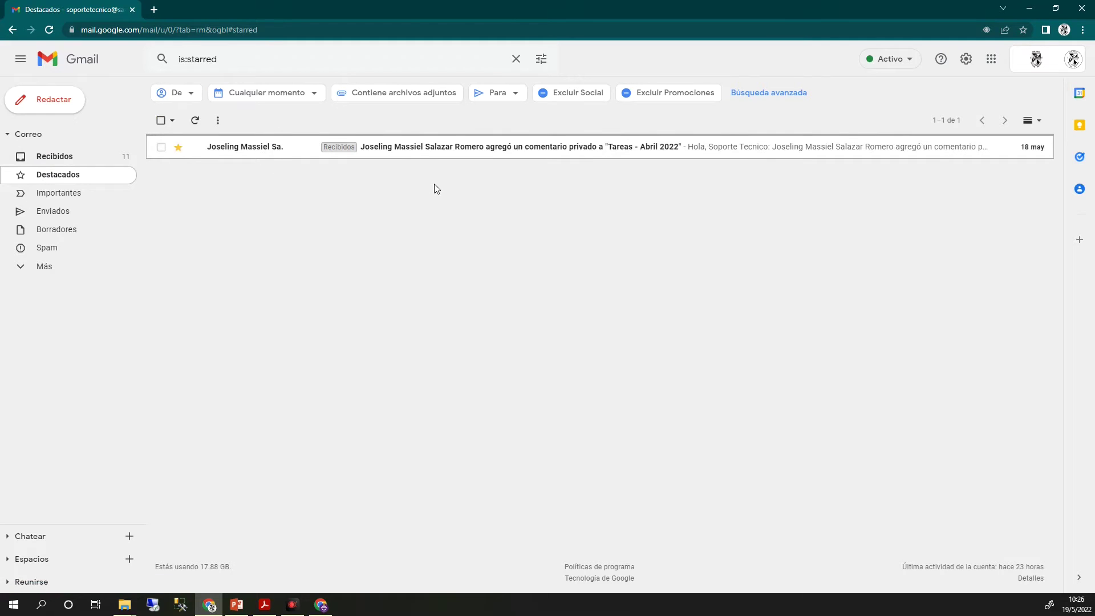
{"action": "left_click", "coordinate": [178, 147]}
{"action": "left_click", "coordinate": [64, 160]}
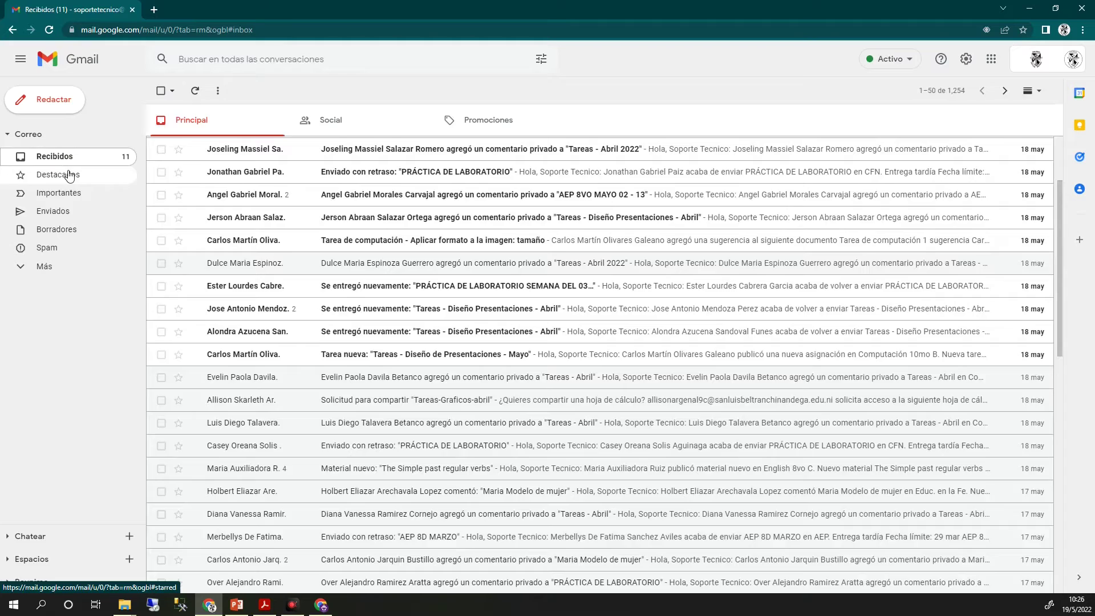
{"action": "left_click", "coordinate": [67, 174]}
{"action": "left_click", "coordinate": [69, 160]}
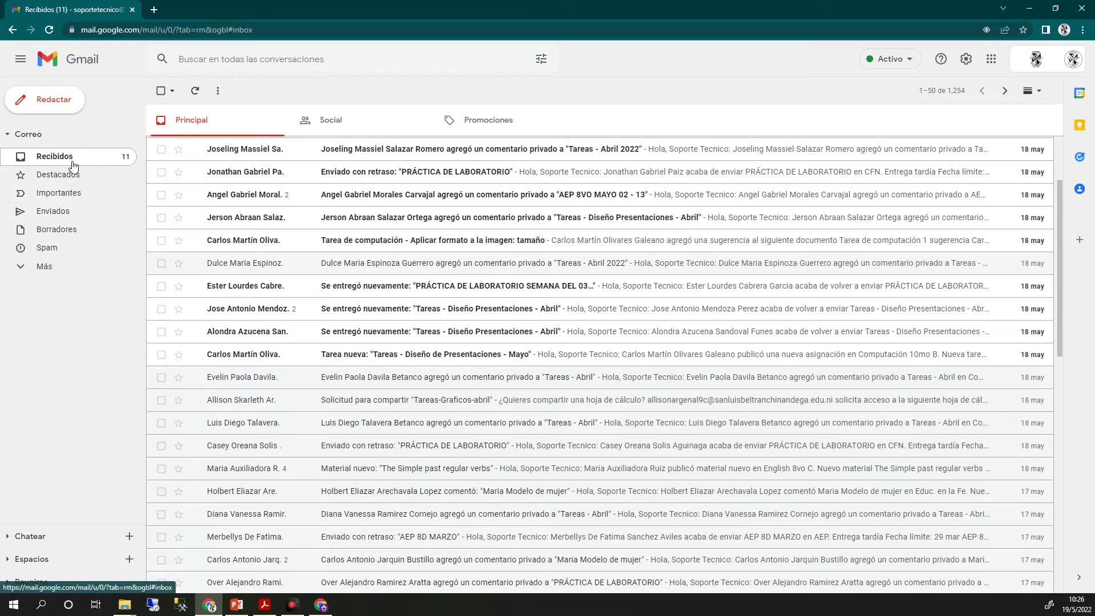
{"action": "left_click", "coordinate": [164, 150]}
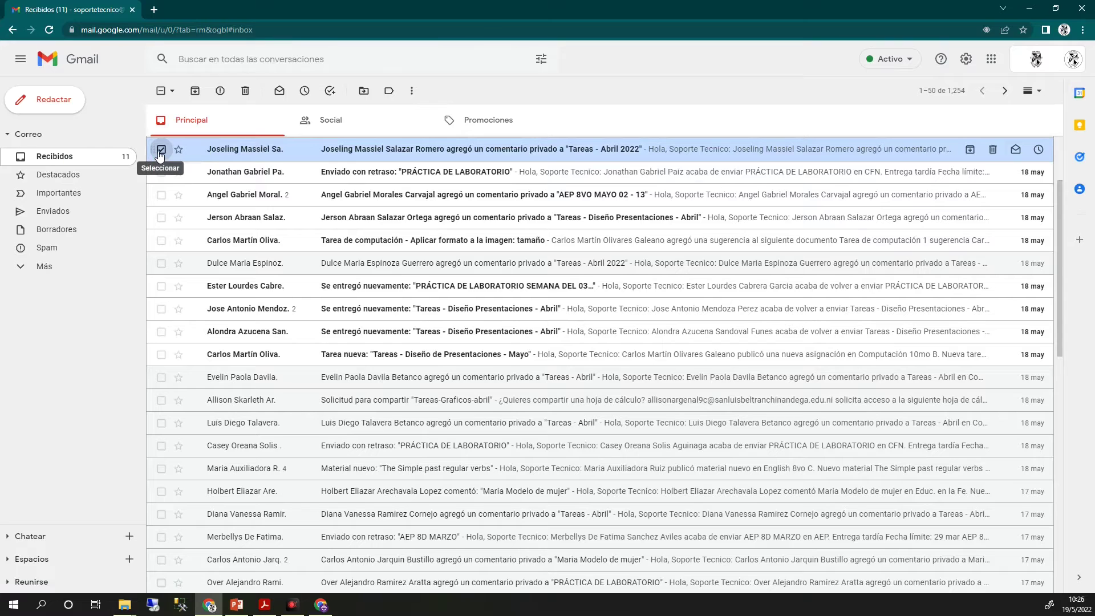
Open and dismiss the label list and the extra actions list for the selected conversation.
{"action": "left_click", "coordinate": [390, 91]}
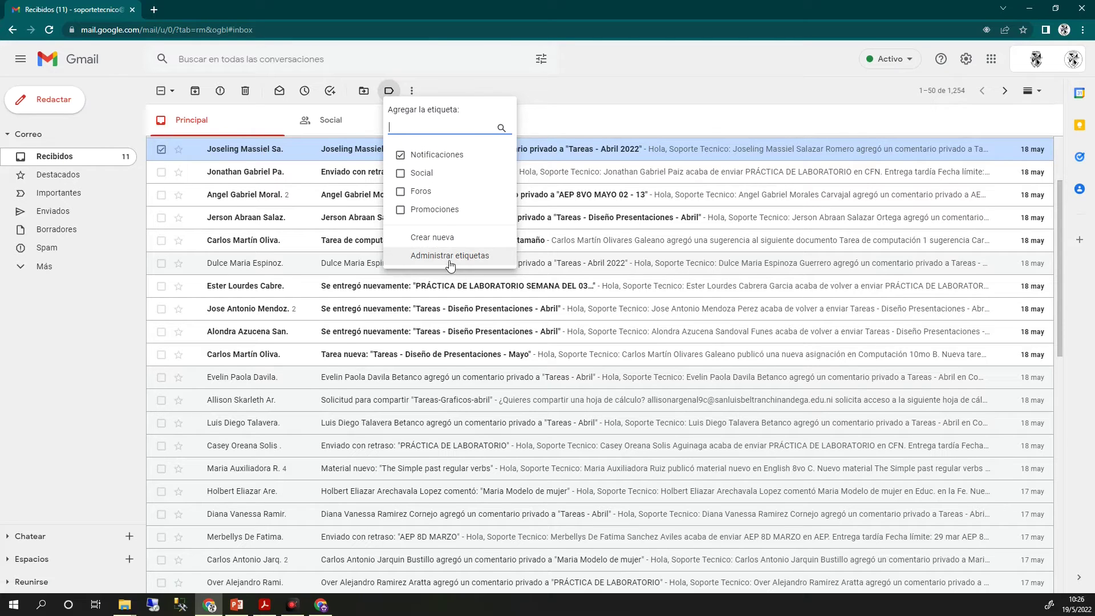
{"action": "left_click", "coordinate": [477, 78]}
{"action": "left_click", "coordinate": [412, 91]}
{"action": "left_click", "coordinate": [412, 91]}
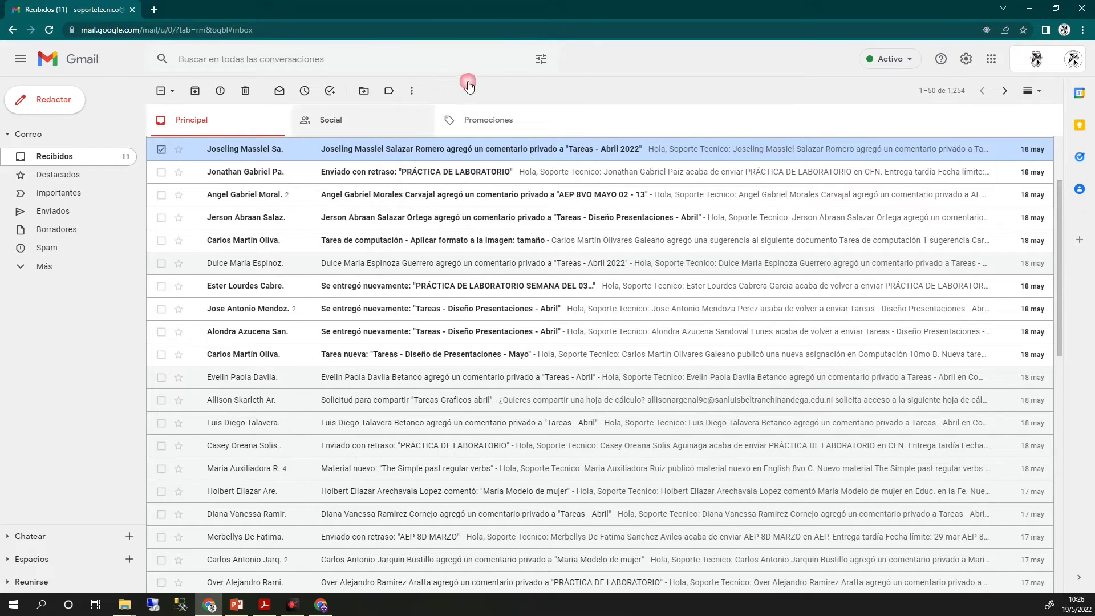
Mark 'Tareas - Abril 2022' important, check Importantes, then unmark it and return to Recibidos.
{"action": "left_click", "coordinate": [240, 155]}
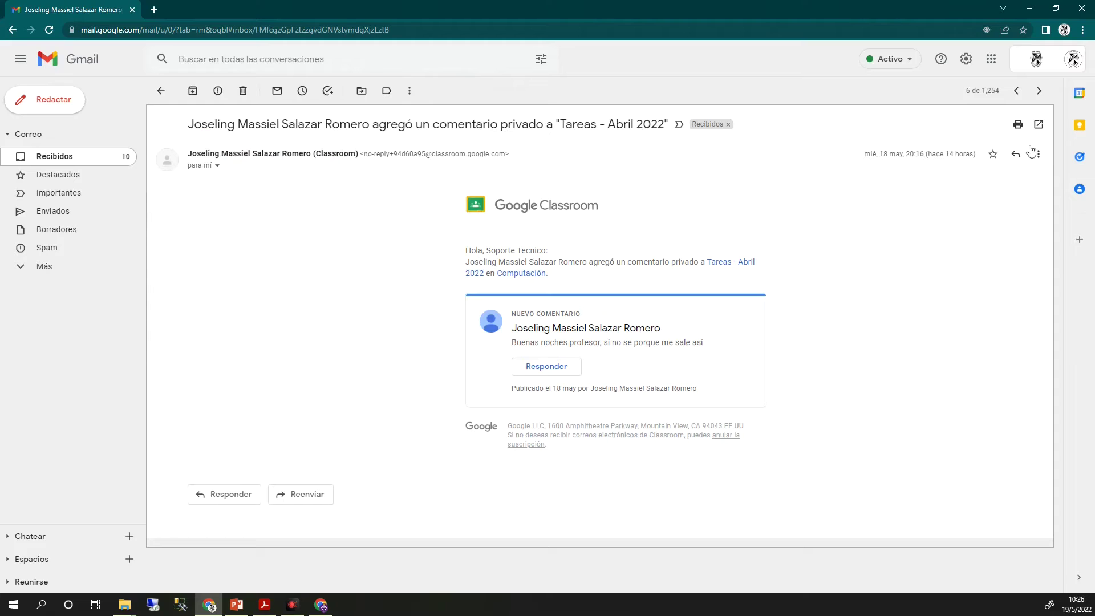
{"action": "left_click", "coordinate": [679, 125]}
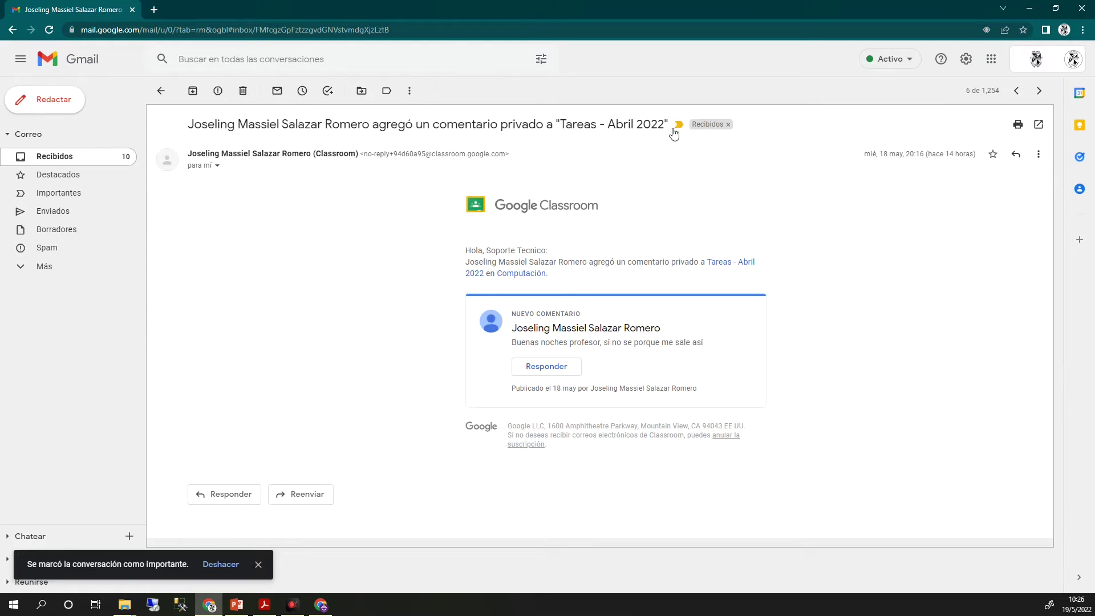
{"action": "left_click", "coordinate": [67, 195]}
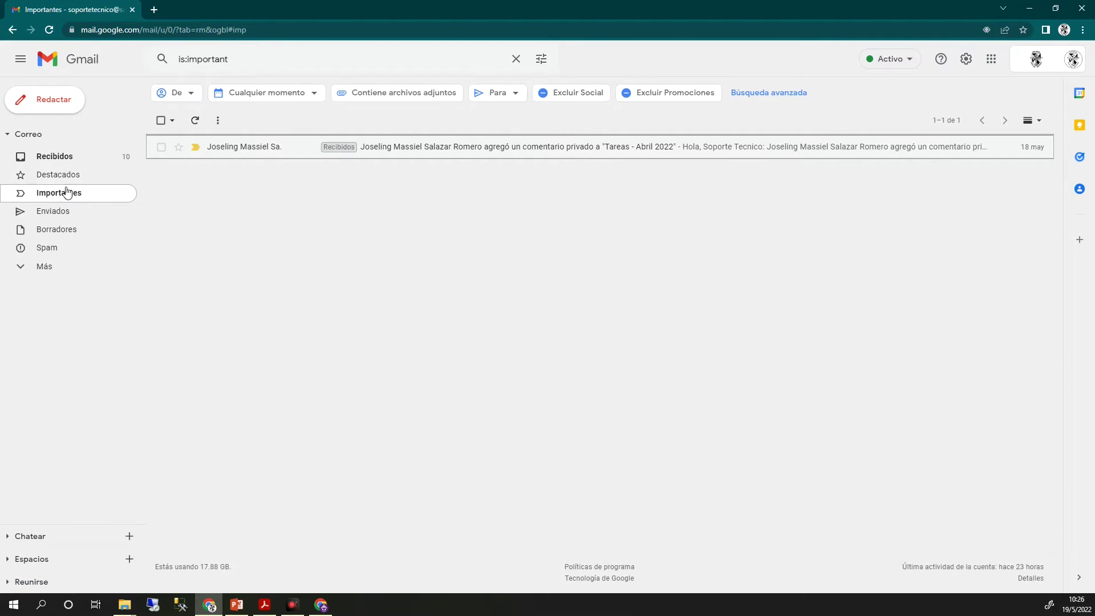
{"action": "left_click", "coordinate": [68, 179]}
{"action": "left_click", "coordinate": [104, 193]}
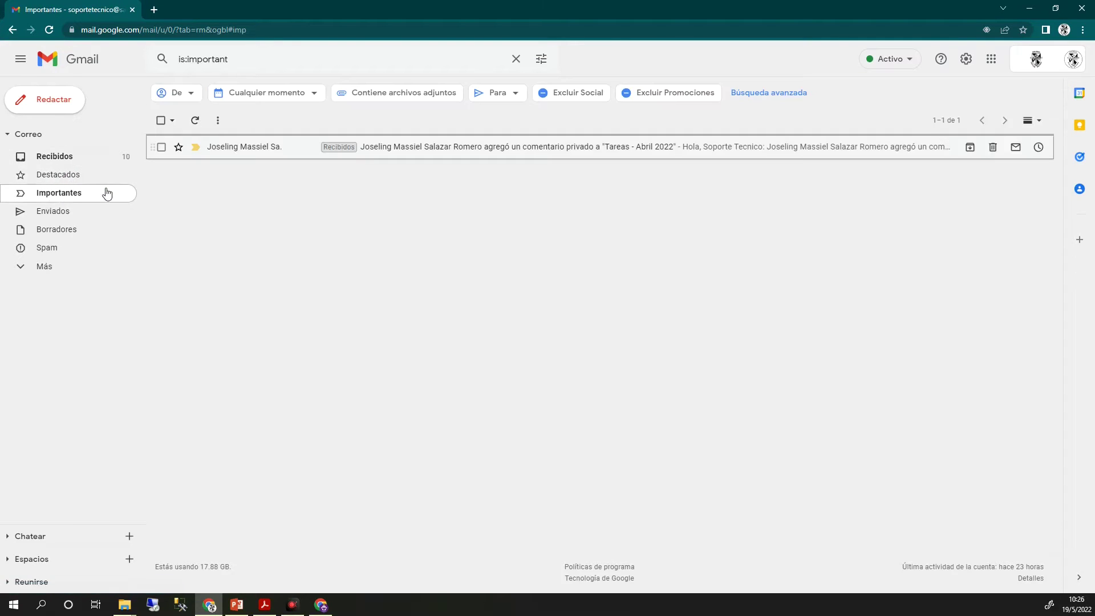
{"action": "left_click", "coordinate": [190, 147]}
{"action": "left_click", "coordinate": [69, 165]}
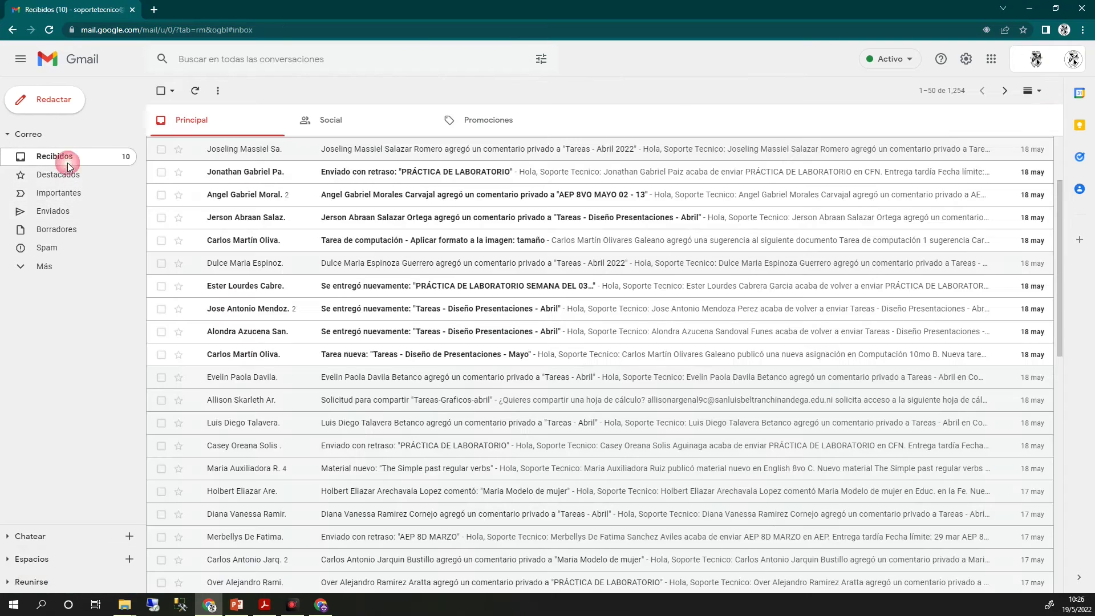
{"action": "left_click", "coordinate": [74, 212]}
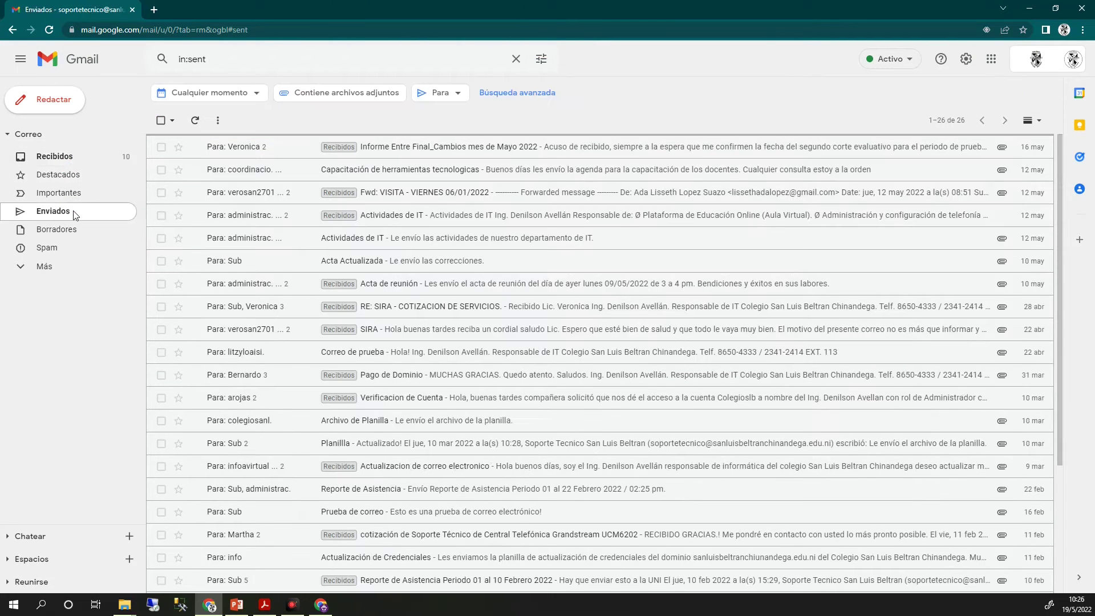
{"action": "left_click", "coordinate": [89, 229]}
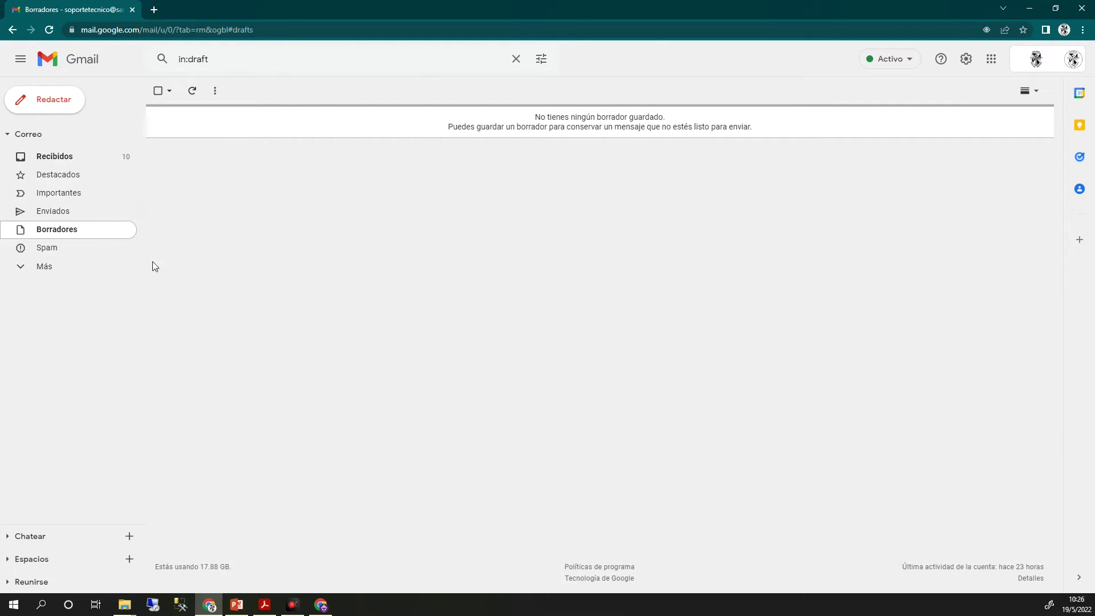
{"action": "left_click", "coordinate": [64, 249]}
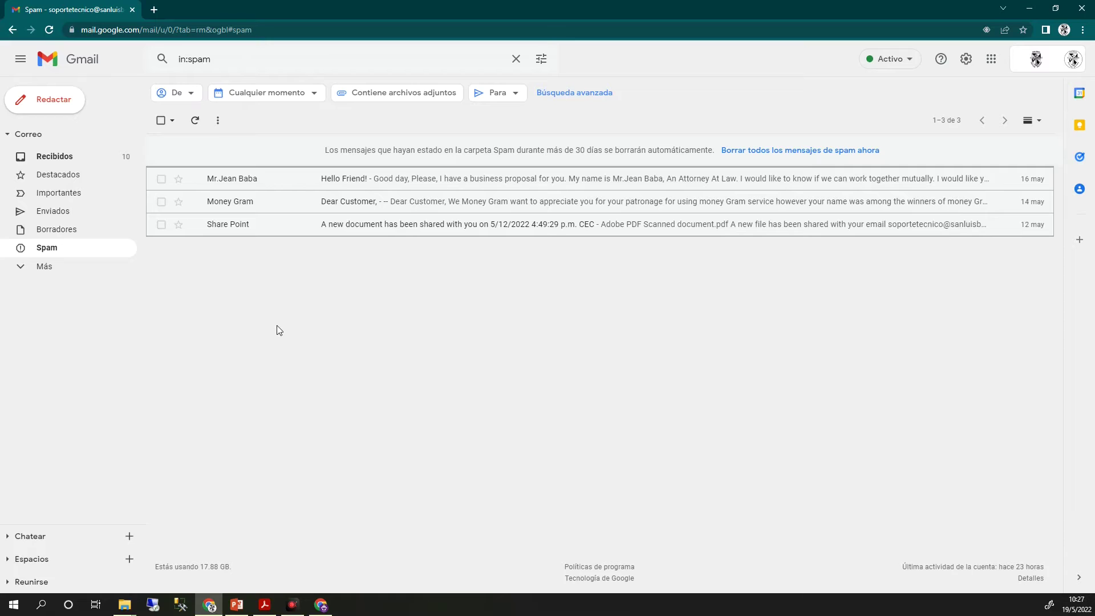
{"action": "left_click", "coordinate": [275, 179]}
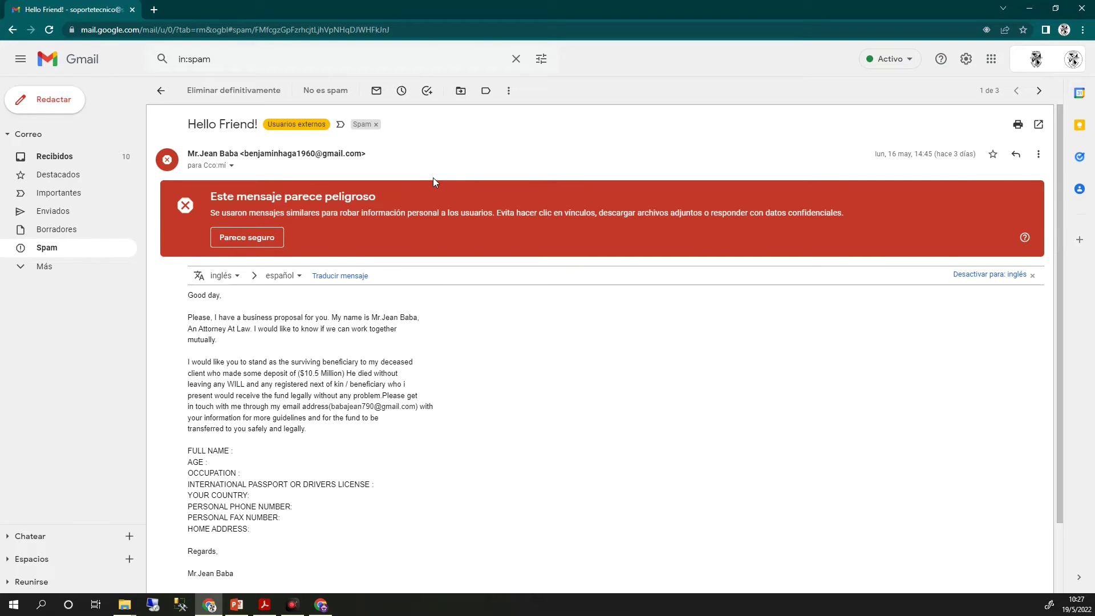
{"action": "left_click", "coordinate": [160, 89]}
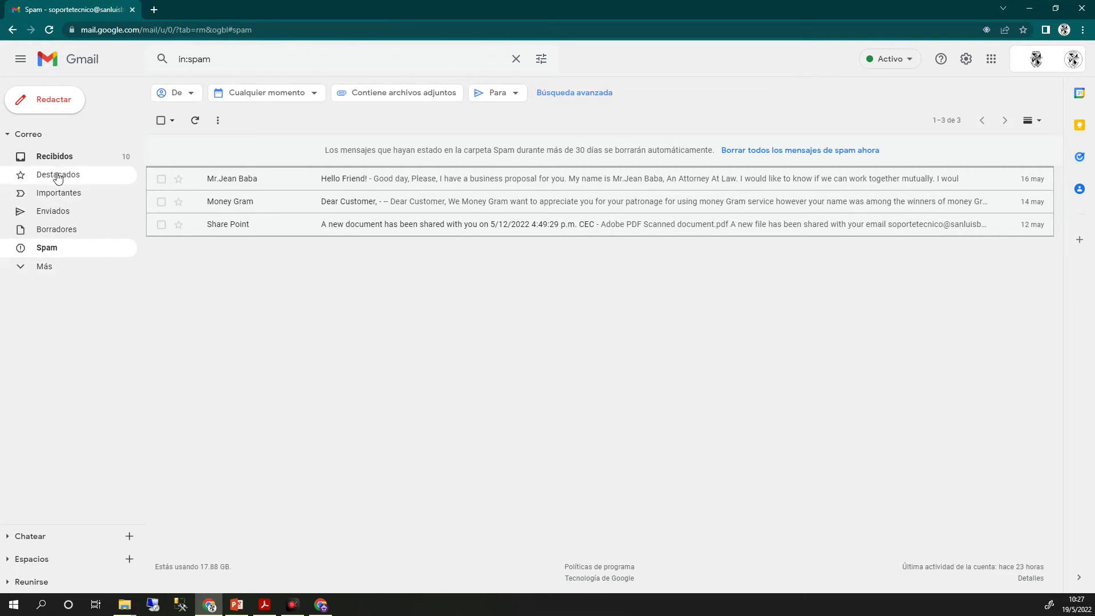
{"action": "left_click", "coordinate": [57, 159]}
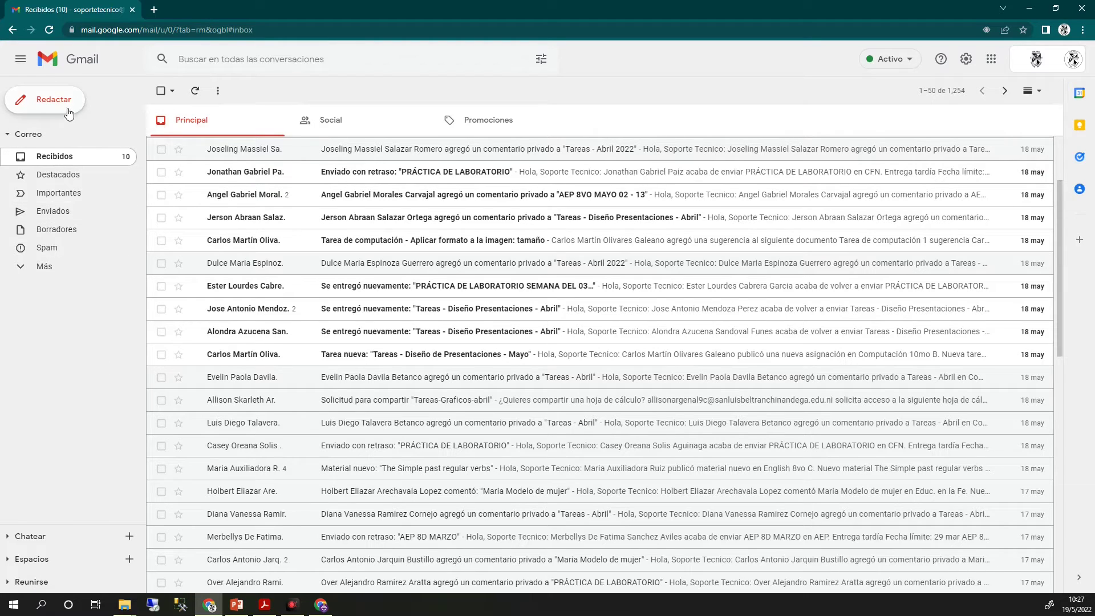
Start a new message and select the three signature lines in its body.
{"action": "left_click", "coordinate": [31, 106]}
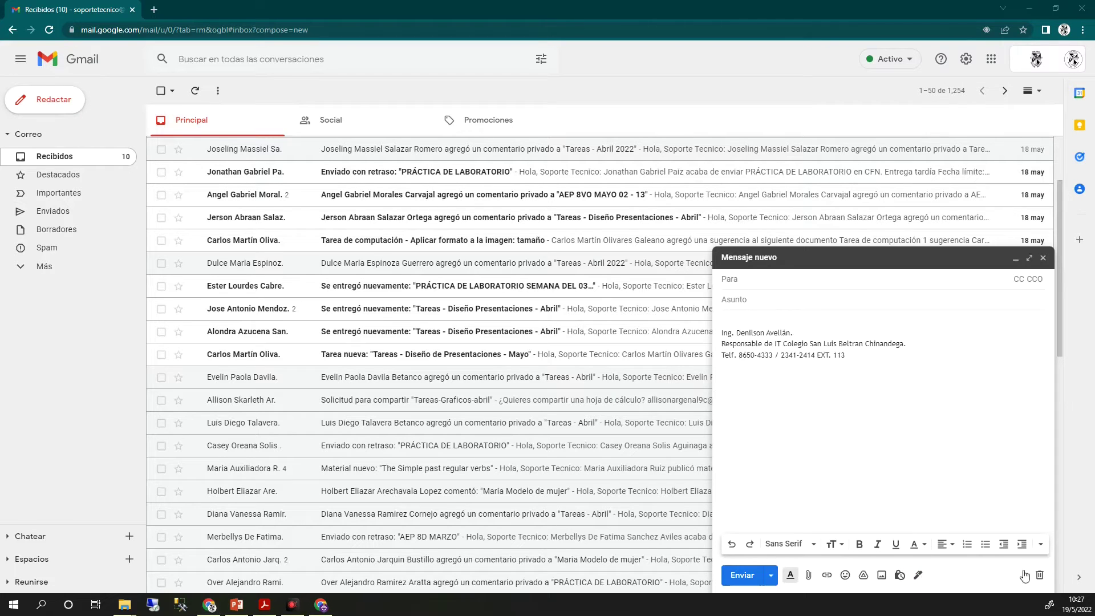
{"action": "left_click", "coordinate": [756, 437]}
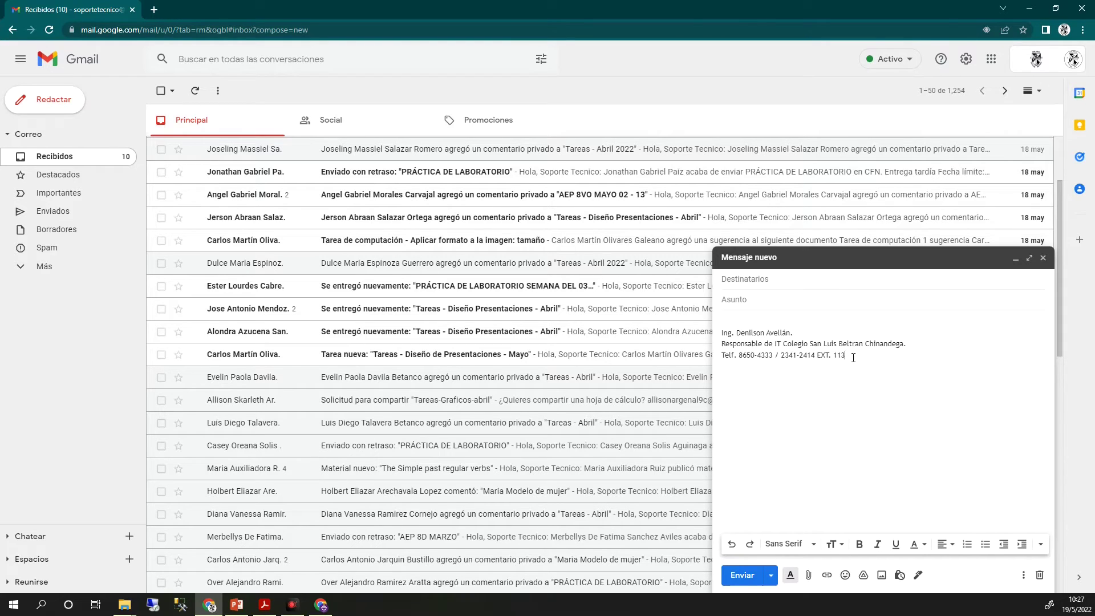
{"action": "left_click_drag", "start_coordinate": [847, 356], "coordinate": [720, 332]}
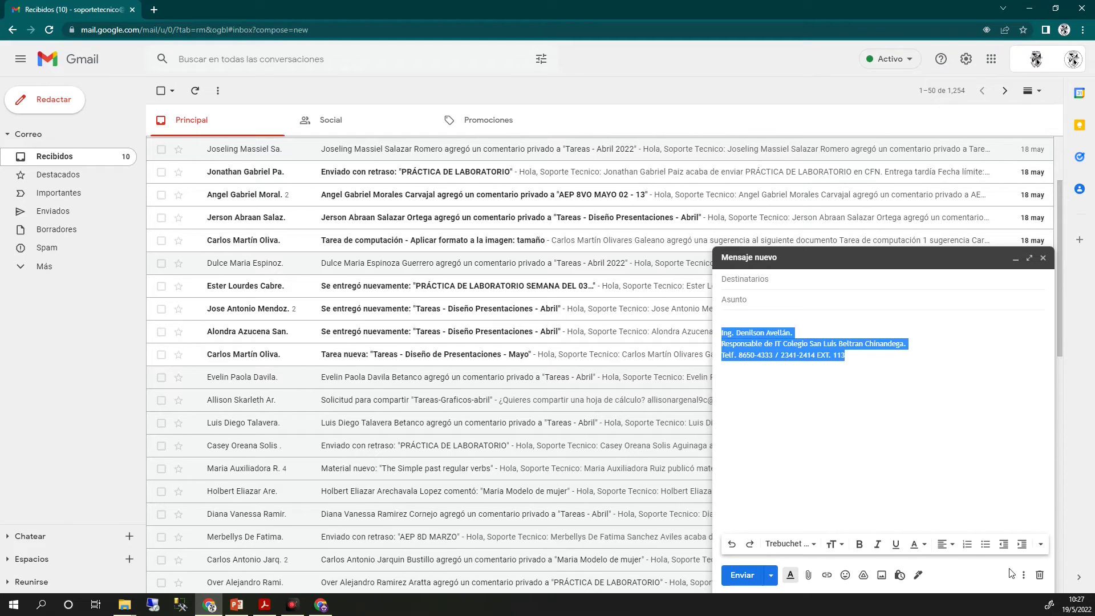
{"action": "left_click", "coordinate": [1024, 531]}
Try the Soporte Tecnico signature, settle on Sin firma, and expand the sidebar's Más list.
{"action": "left_click", "coordinate": [918, 575]}
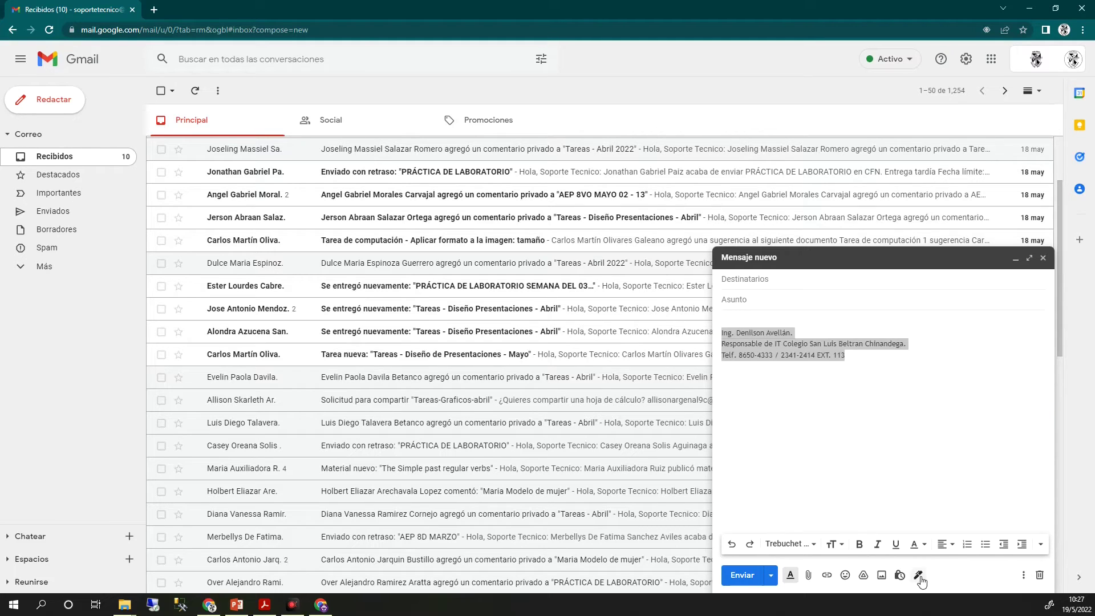
{"action": "left_click", "coordinate": [956, 539]}
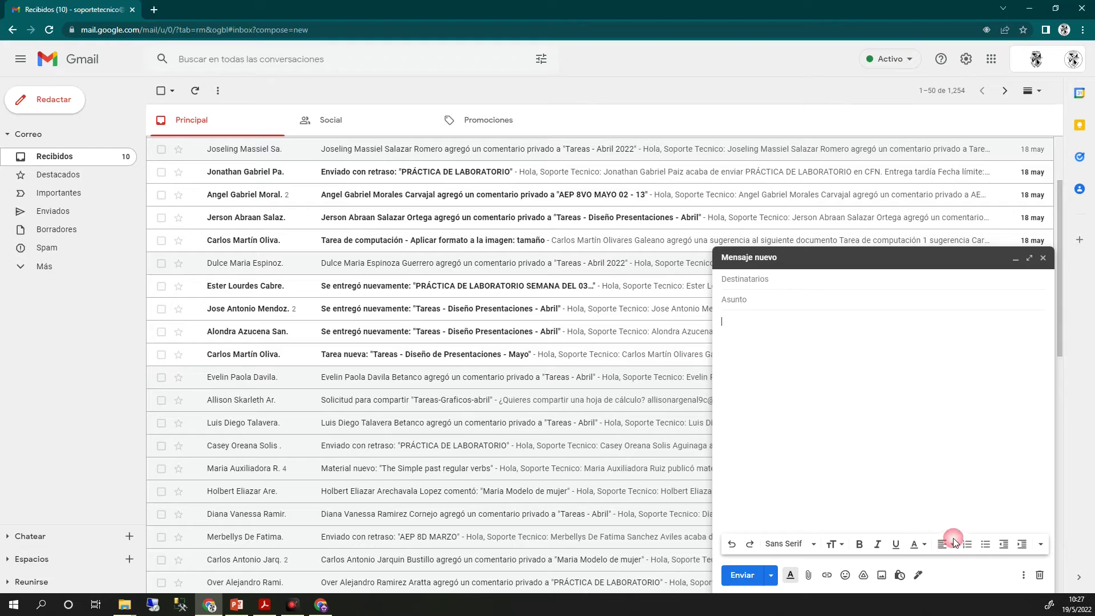
{"action": "left_click", "coordinate": [919, 575]}
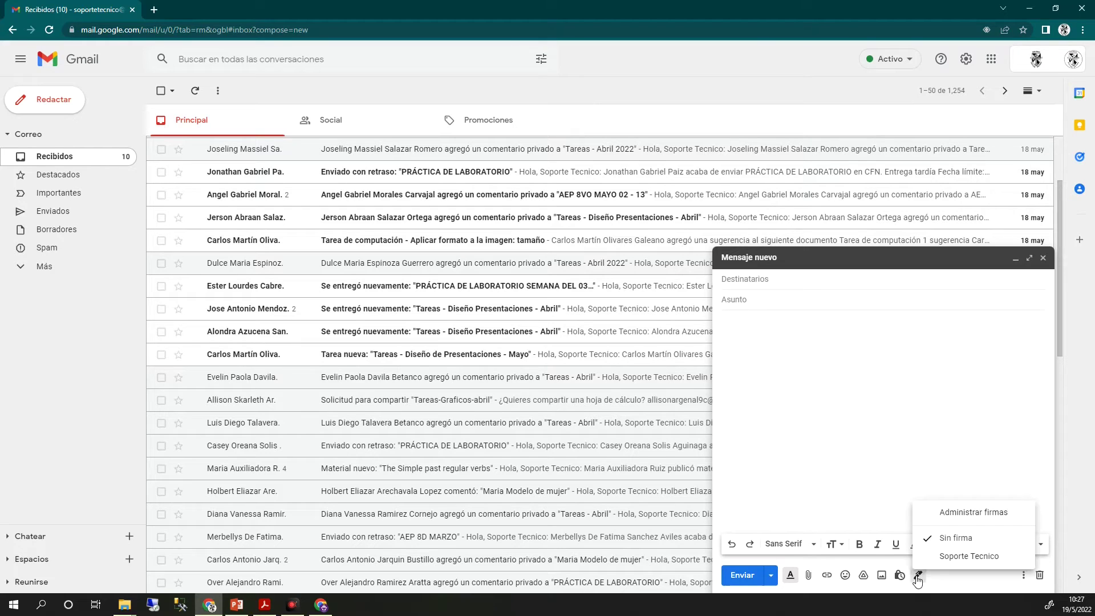
{"action": "left_click", "coordinate": [962, 557]}
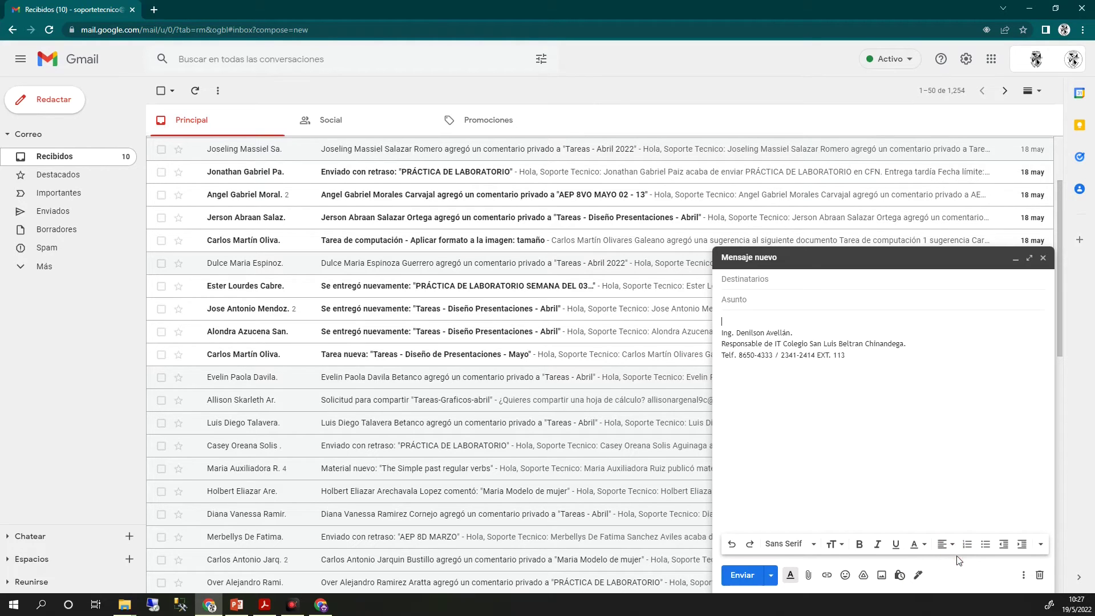
{"action": "left_click", "coordinate": [918, 575]}
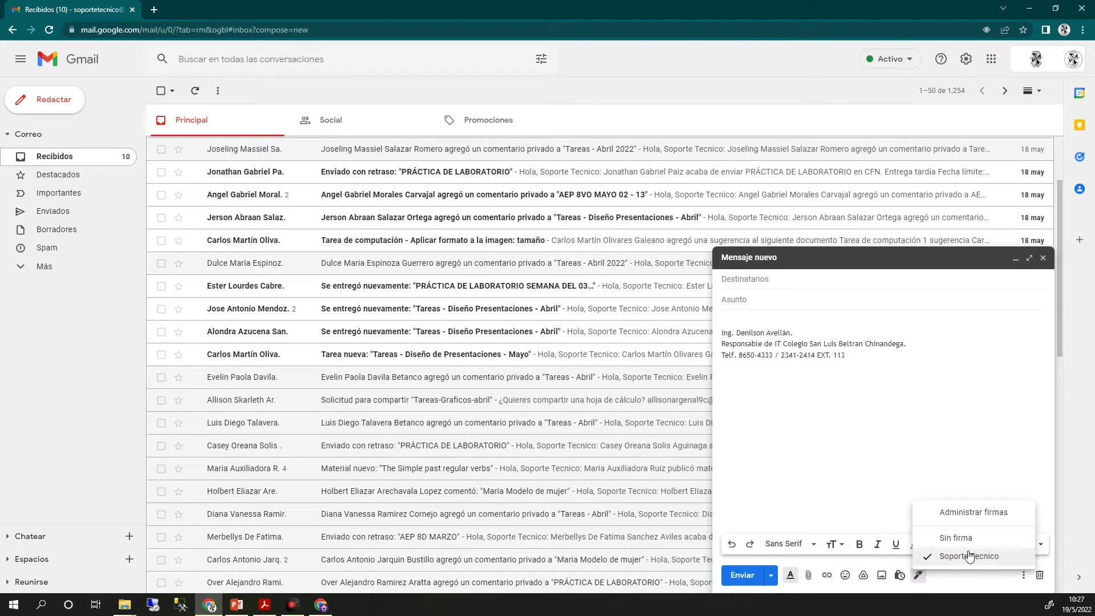
{"action": "left_click", "coordinate": [954, 535]}
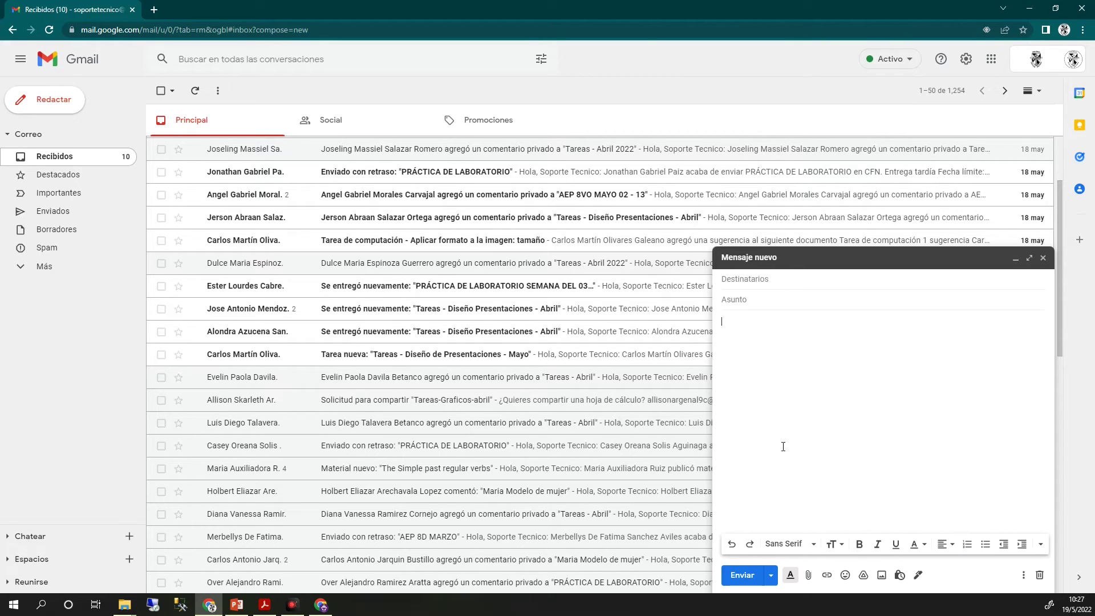
{"action": "left_click", "coordinate": [48, 271]}
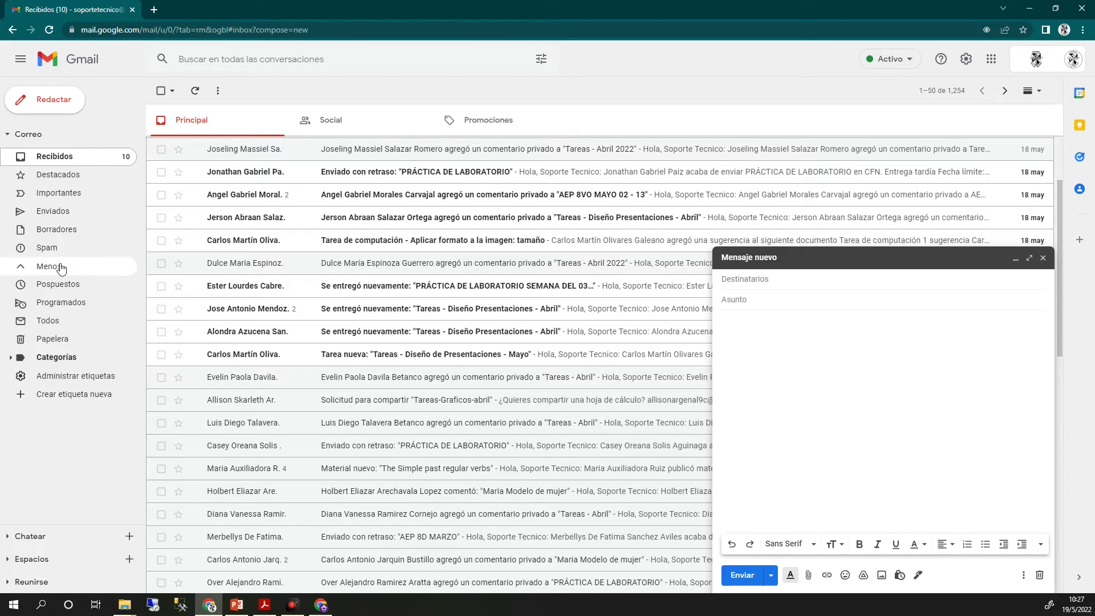
Open Administrar etiquetas settings and close the blank new message, leaving it as a draft.
{"action": "left_click", "coordinate": [63, 383]}
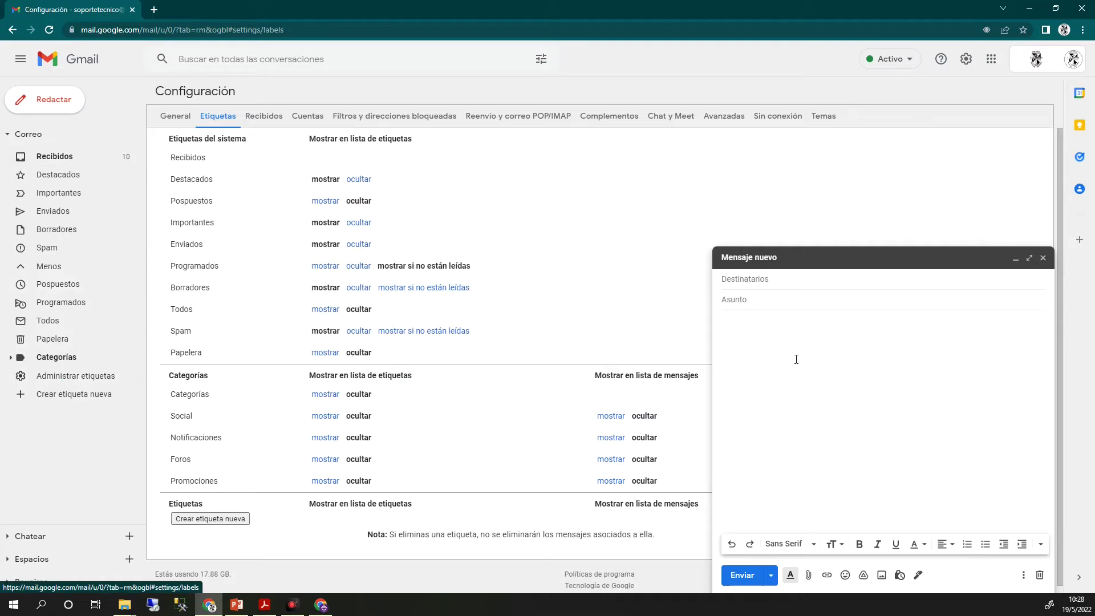
{"action": "left_click", "coordinate": [1043, 258]}
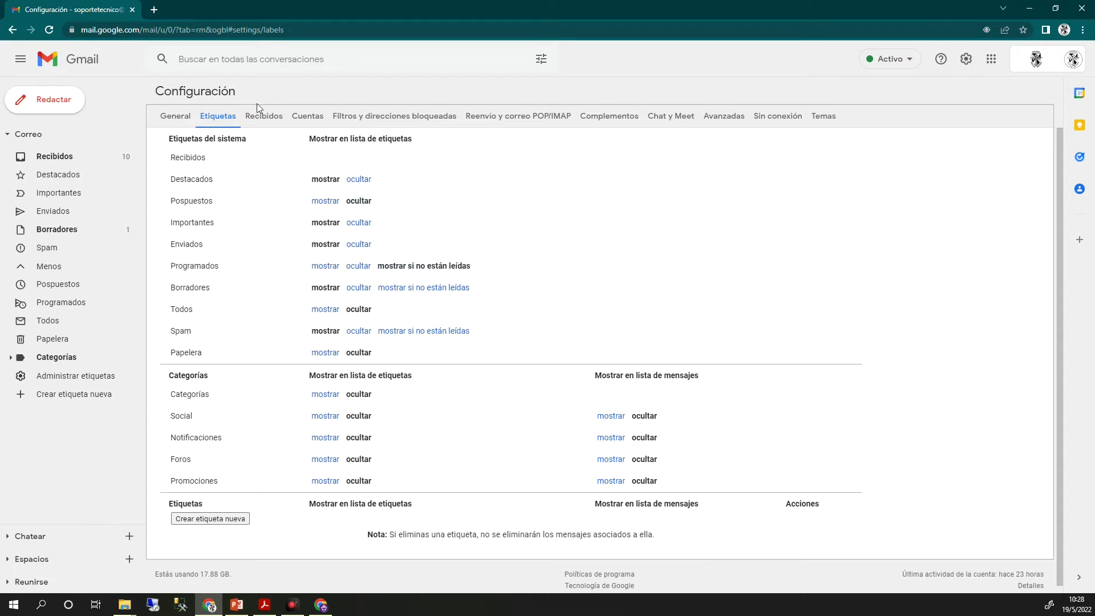
Show the General settings and scroll down to the Firma signature section.
{"action": "left_click", "coordinate": [178, 121]}
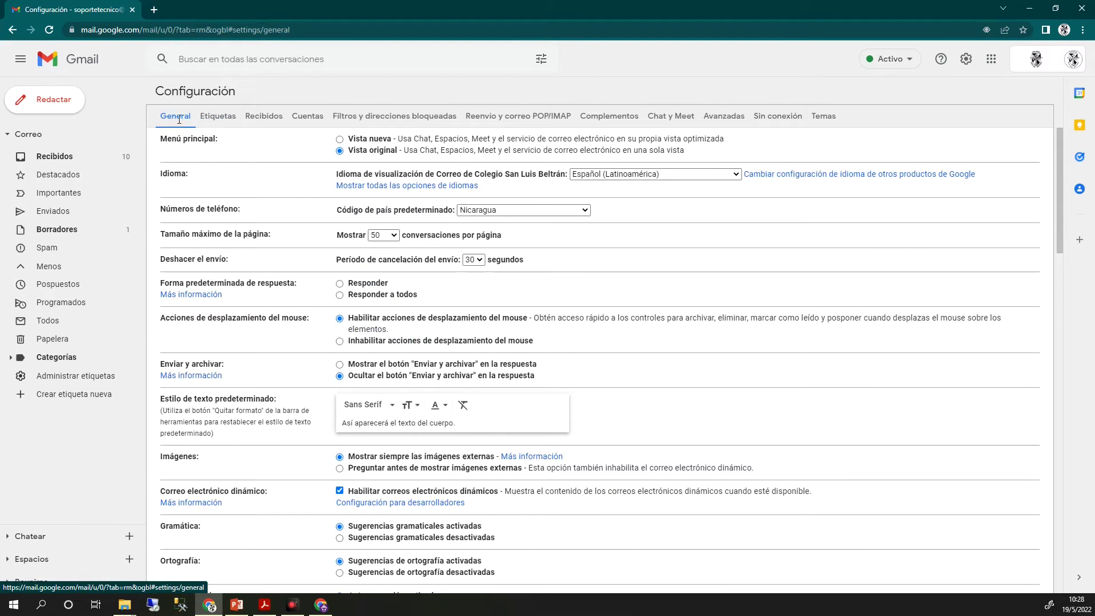
{"action": "scroll", "coordinate": [251, 191], "scroll_direction": "down", "scroll_amount": 15}
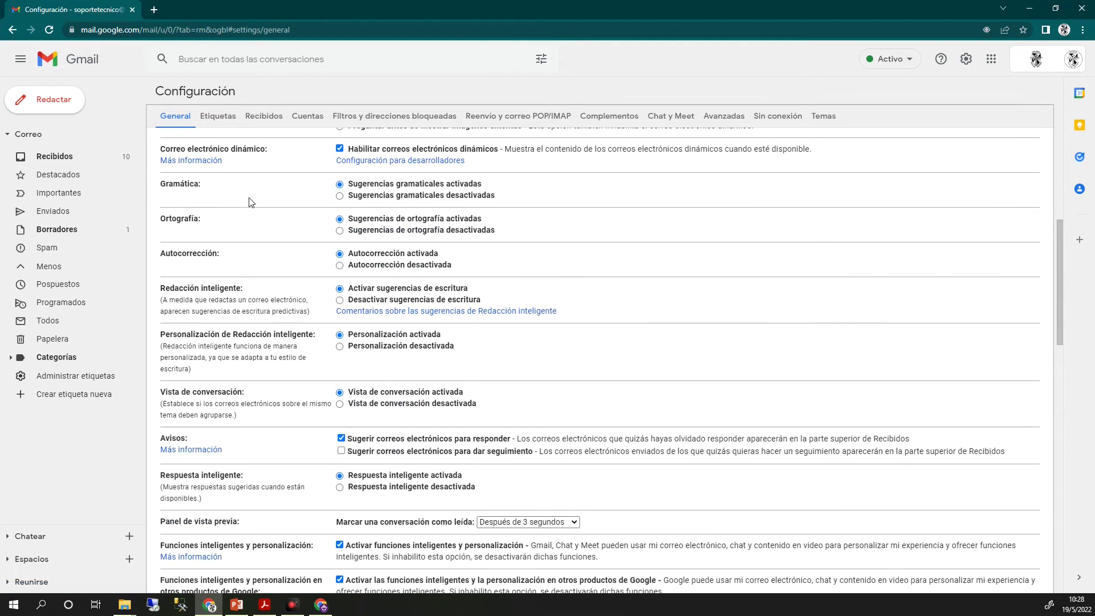
{"action": "scroll", "coordinate": [251, 191], "scroll_direction": "down", "scroll_amount": 4}
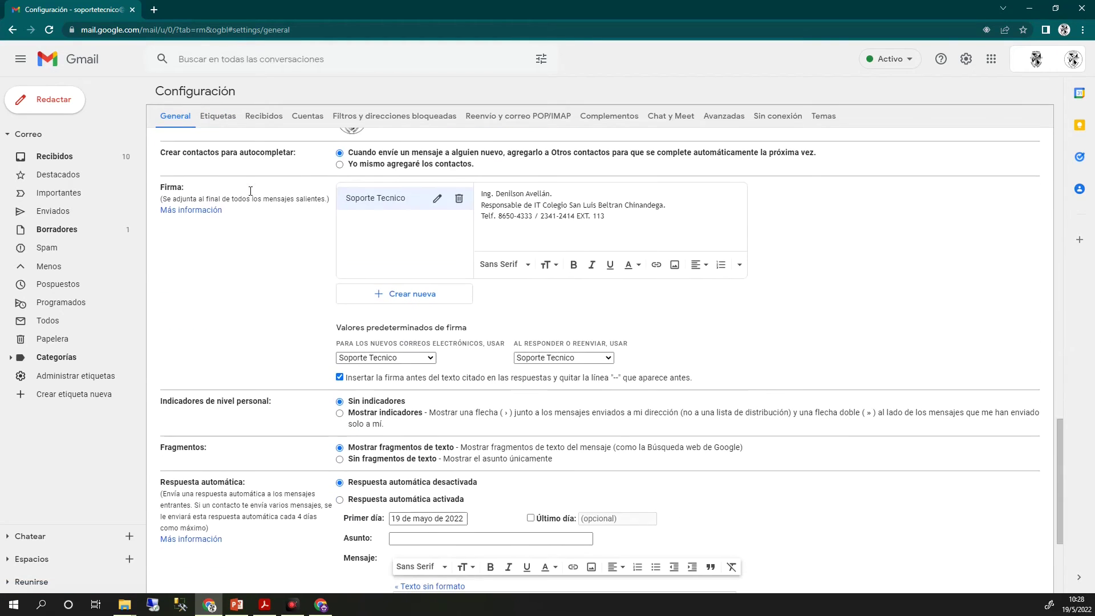
{"action": "left_click_drag", "start_coordinate": [162, 186], "coordinate": [191, 189]}
Begin a new signature, then cancel it without saving.
{"action": "left_click", "coordinate": [464, 293]}
{"action": "left_click", "coordinate": [467, 311]}
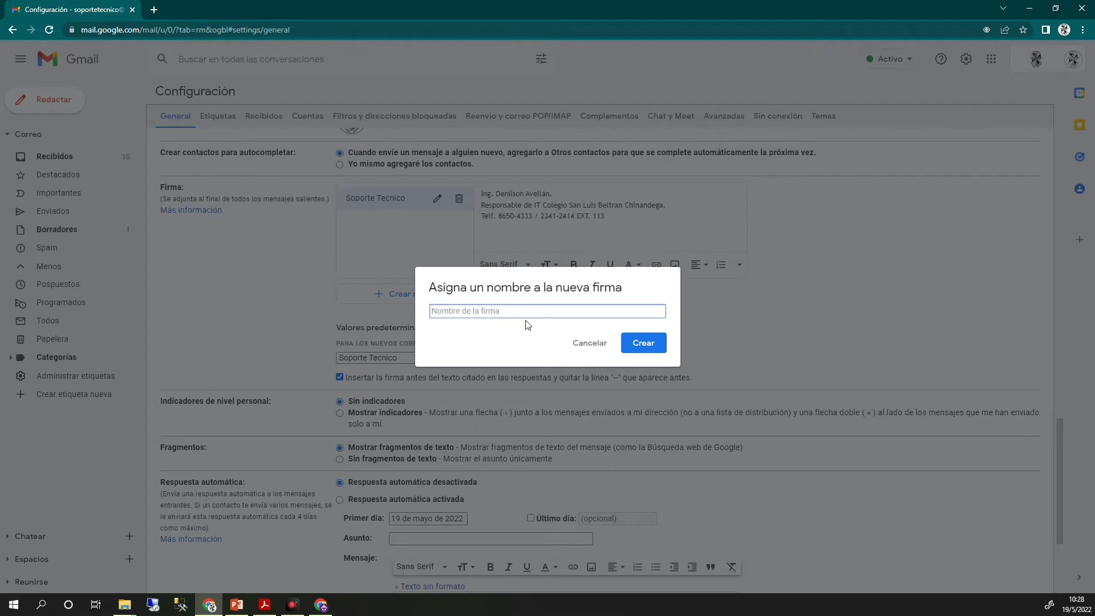
{"action": "left_click", "coordinate": [590, 343]}
Try adding an image to the Soporte Tecnico signature, closing the picker without inserting one.
{"action": "mouse_move", "coordinate": [479, 194]}
{"action": "left_mouse_down"}
{"action": "mouse_move", "coordinate": [568, 198]}
{"action": "mouse_move", "coordinate": [635, 220]}
{"action": "left_mouse_up"}
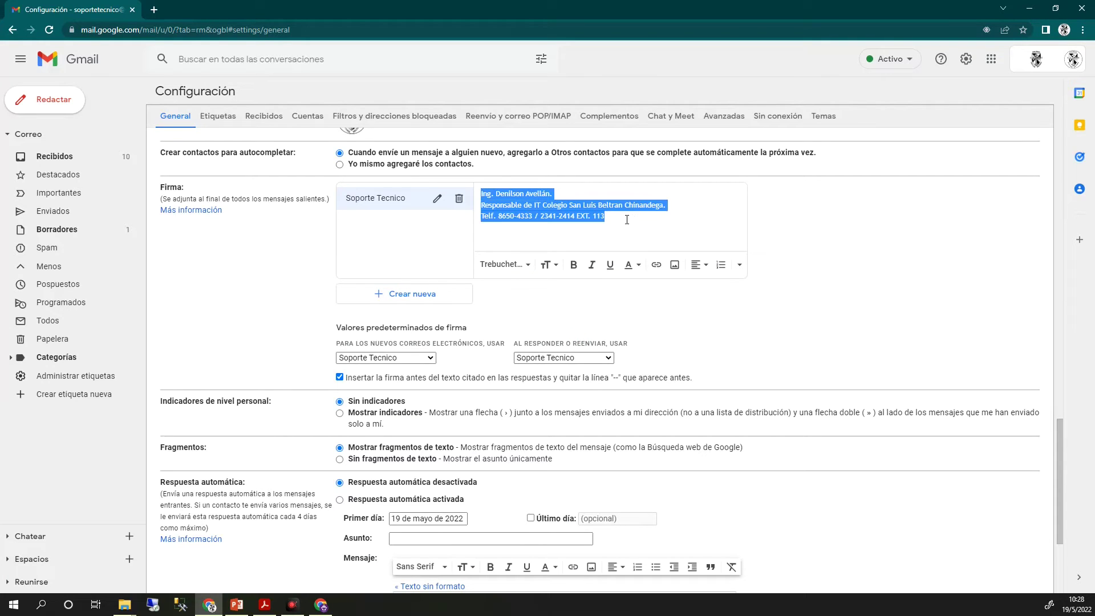
{"action": "left_click", "coordinate": [557, 231]}
{"action": "left_click_drag", "start_coordinate": [622, 213], "coordinate": [484, 197]}
{"action": "left_click", "coordinate": [522, 239]}
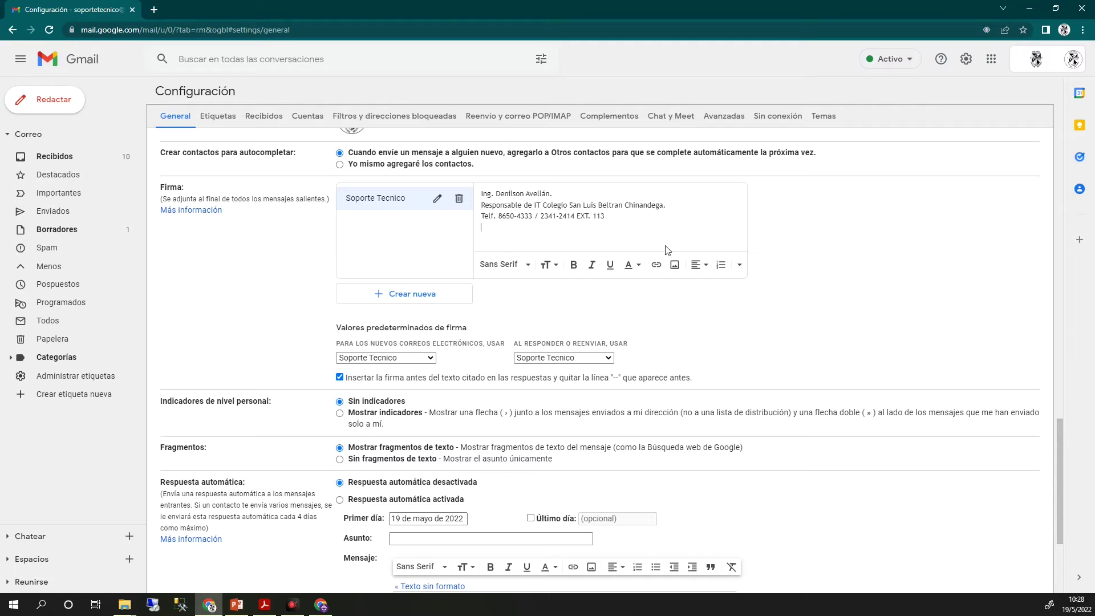
{"action": "left_click", "coordinate": [675, 265]}
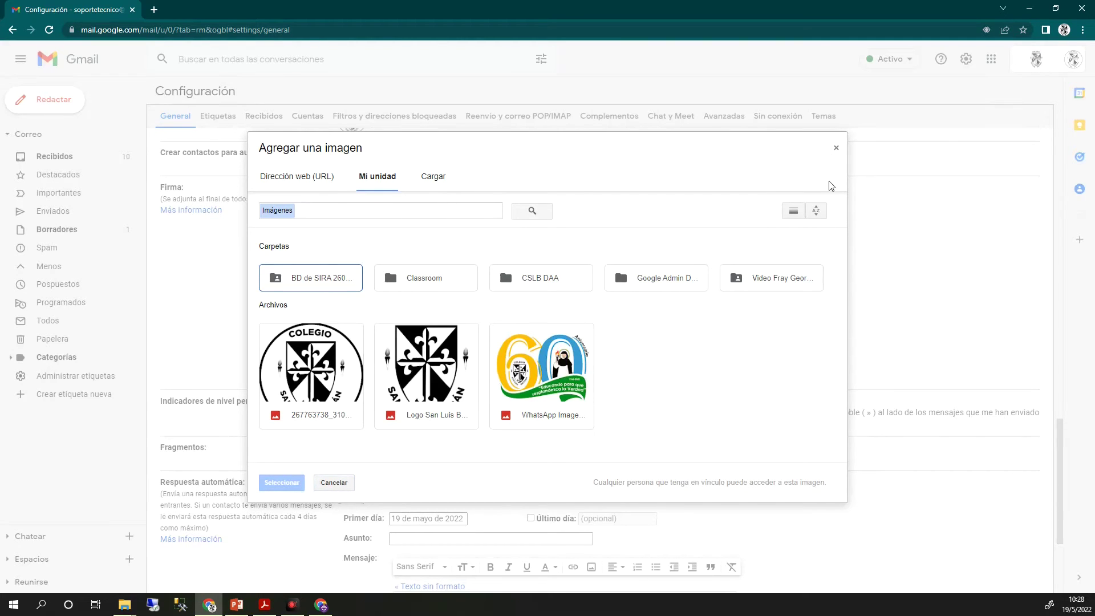
{"action": "left_click", "coordinate": [837, 149]}
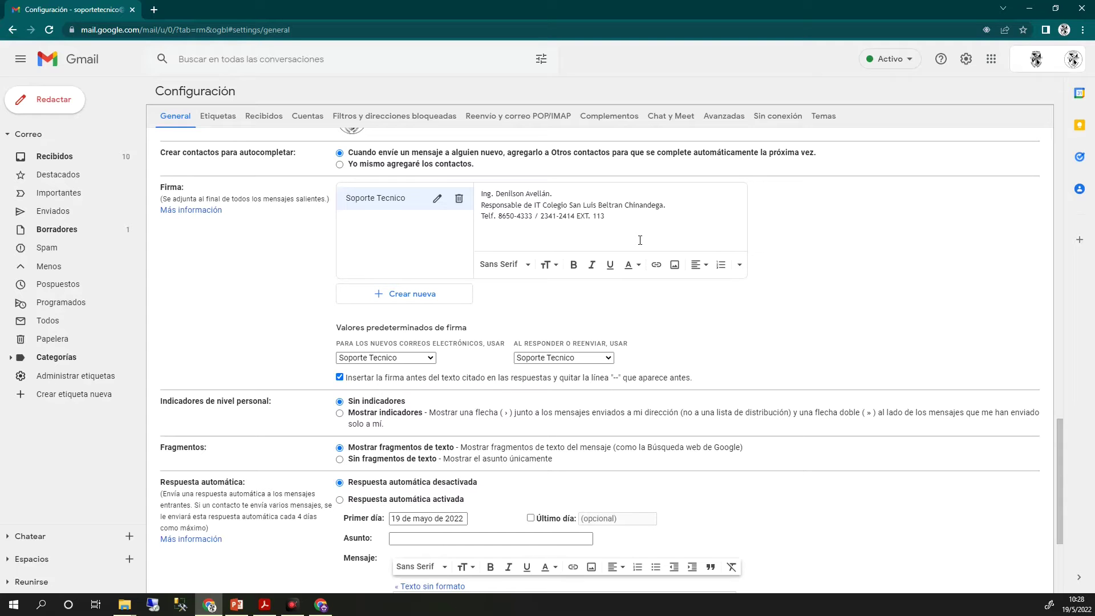
{"action": "left_click_drag", "start_coordinate": [615, 223], "coordinate": [460, 194]}
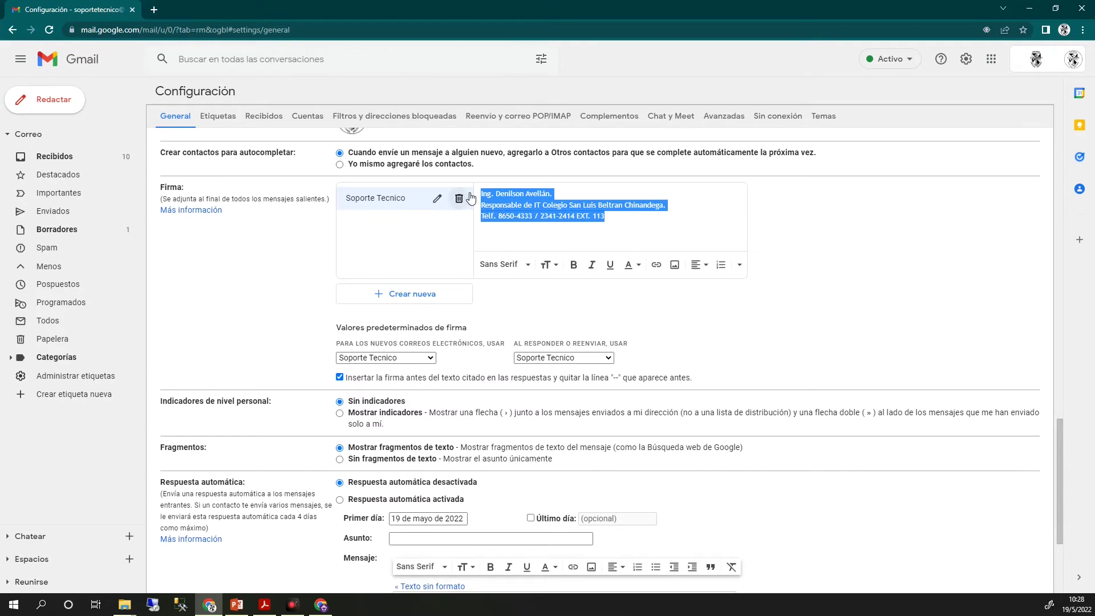
{"action": "left_click", "coordinate": [635, 224]}
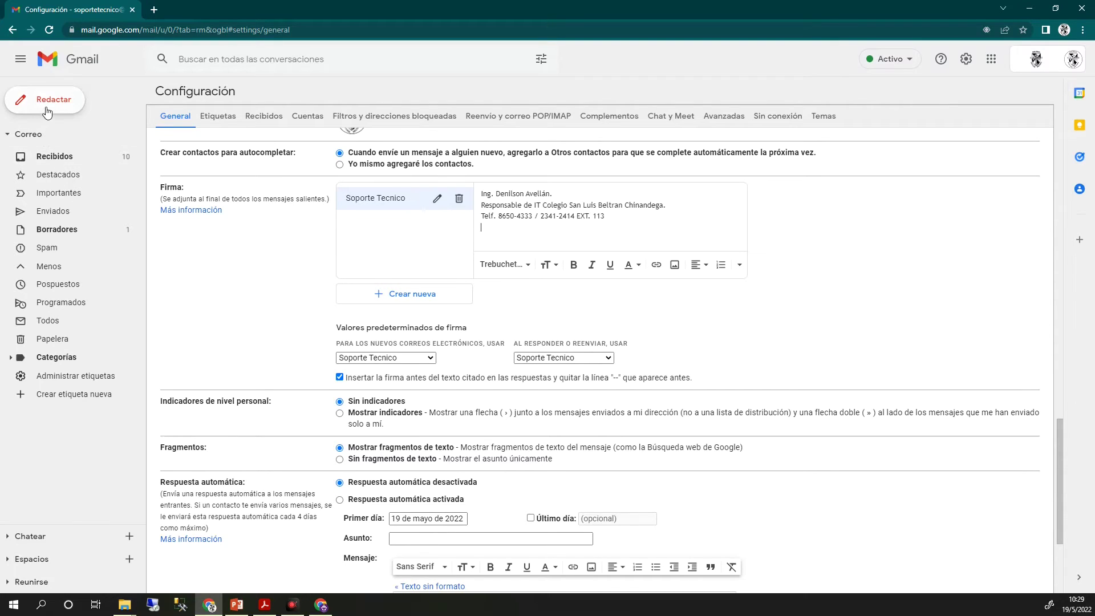
Return to the inbox, discarding settings changes, and start a new message with Sin firma.
{"action": "left_click", "coordinate": [72, 165]}
{"action": "left_click", "coordinate": [664, 342]}
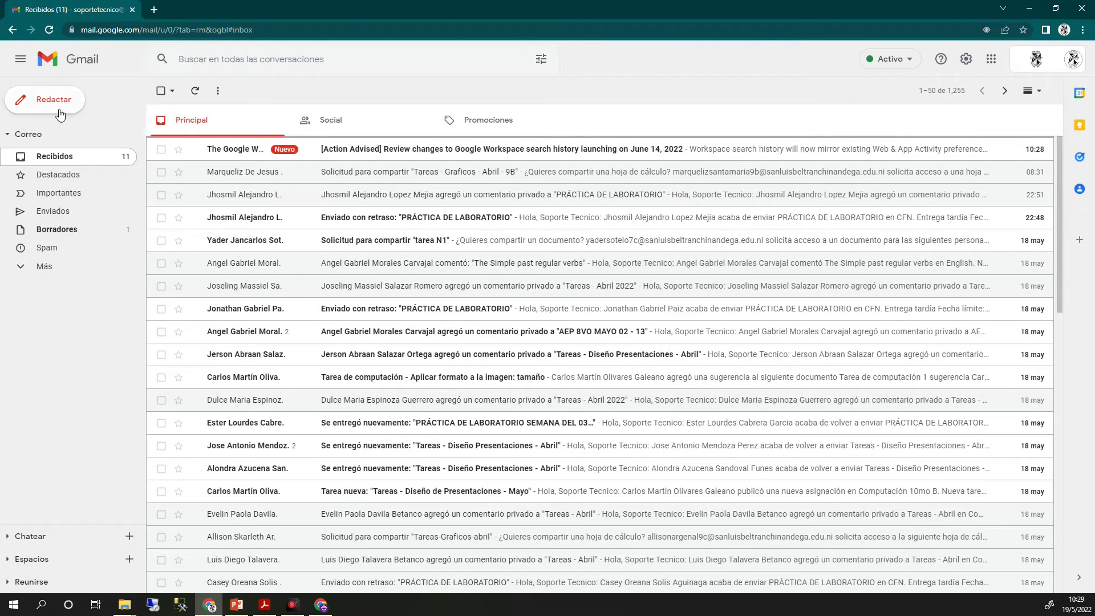
{"action": "left_click", "coordinate": [59, 109]}
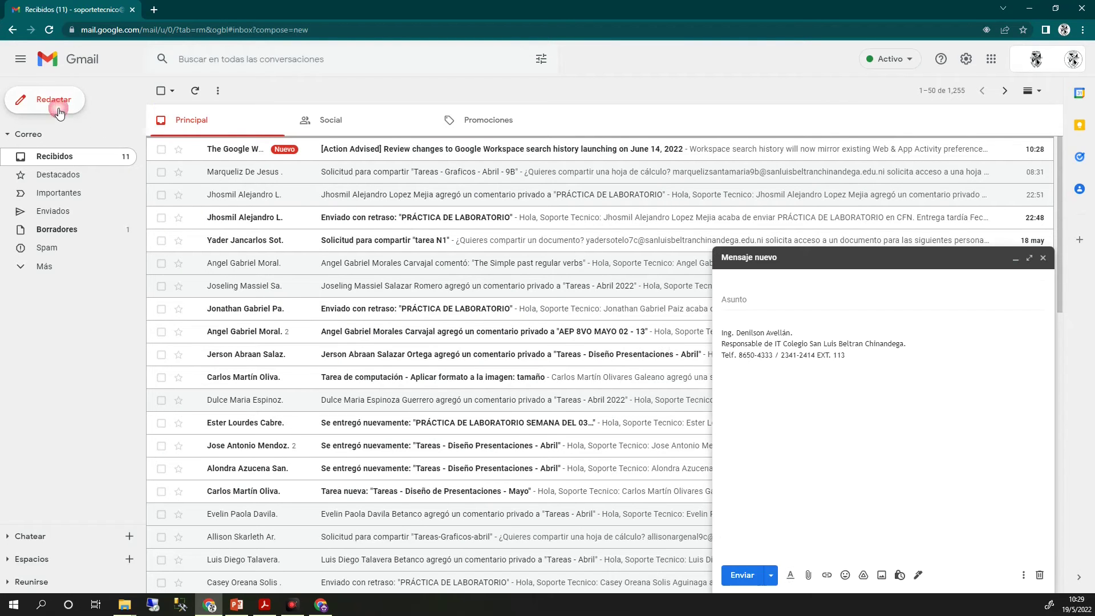
{"action": "left_click", "coordinate": [918, 575]}
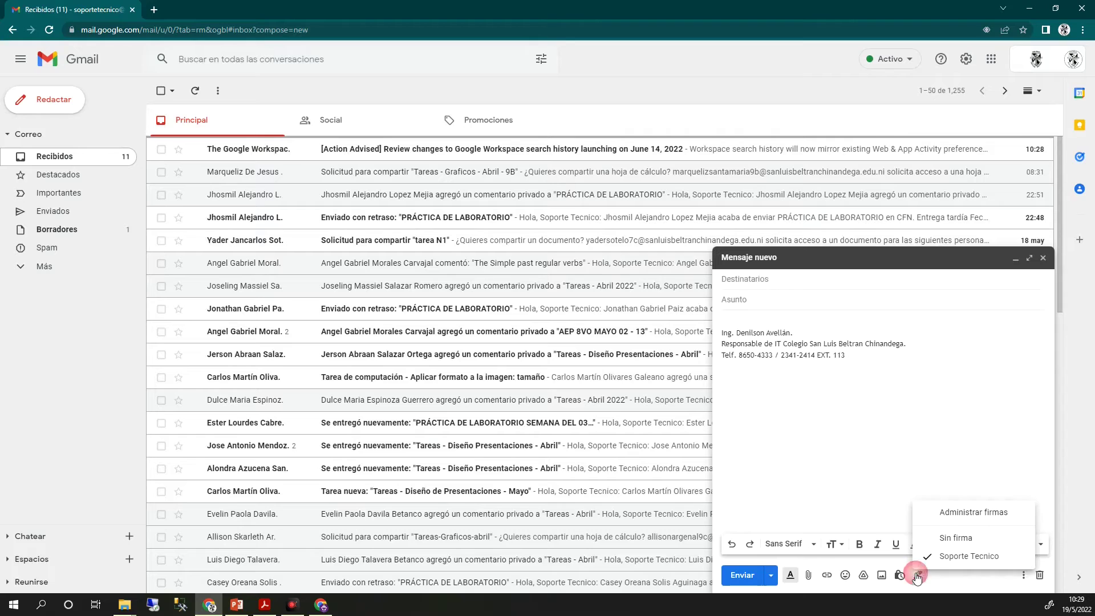
{"action": "left_click", "coordinate": [945, 540]}
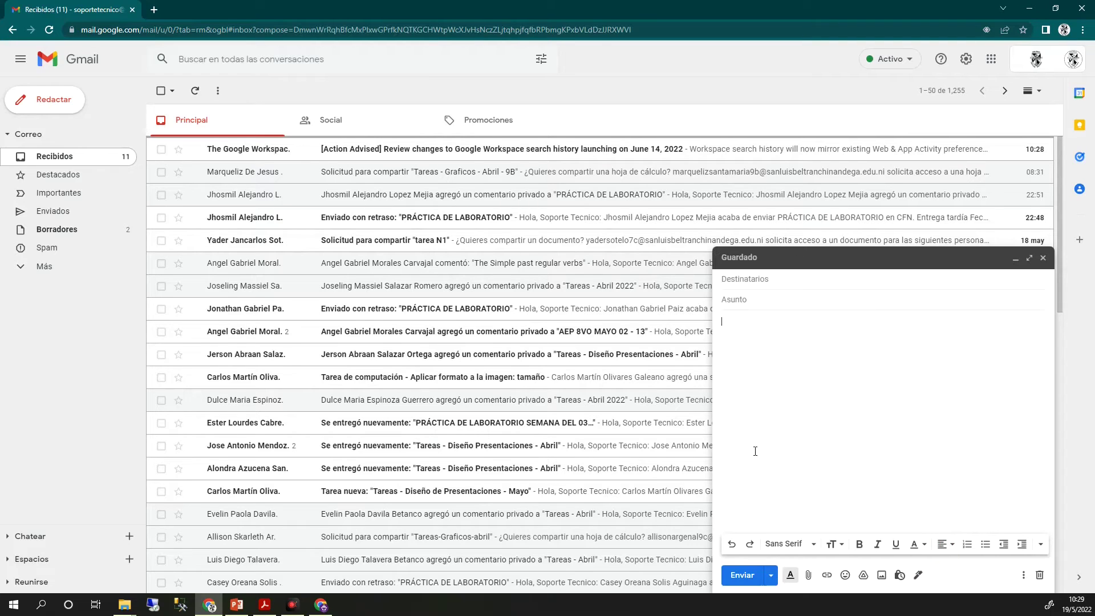
Add CC and CCO recipient rows to the new message.
{"action": "left_click", "coordinate": [754, 279]}
{"action": "left_click", "coordinate": [1019, 279]}
{"action": "left_click", "coordinate": [1033, 296]}
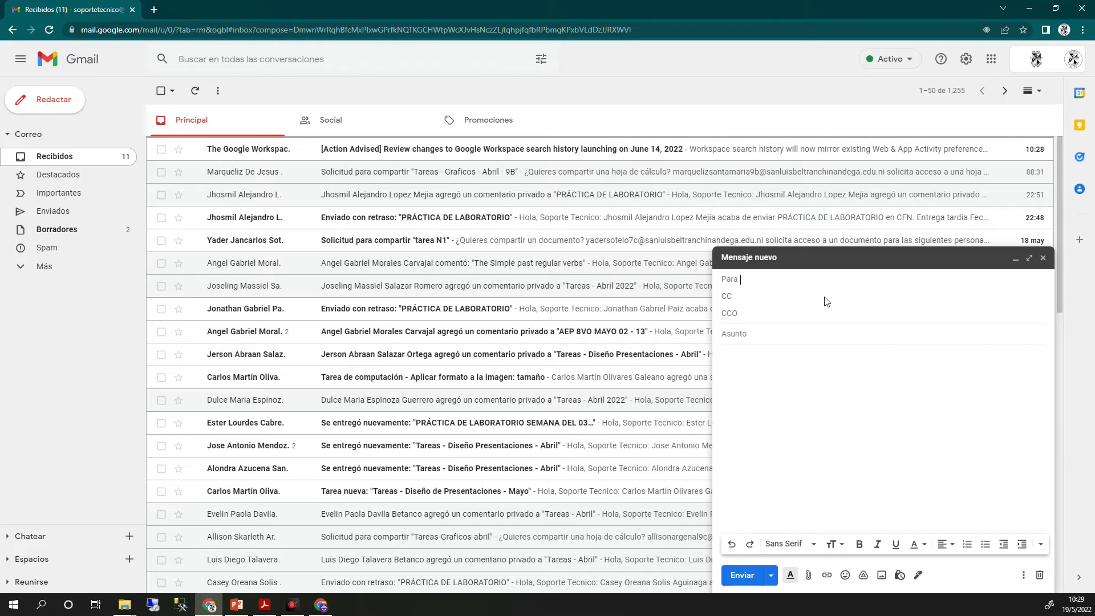
Address the message to the general directorate ('dire') and CC the academic sub-directorate ('sub').
{"action": "type", "text": "dire"}
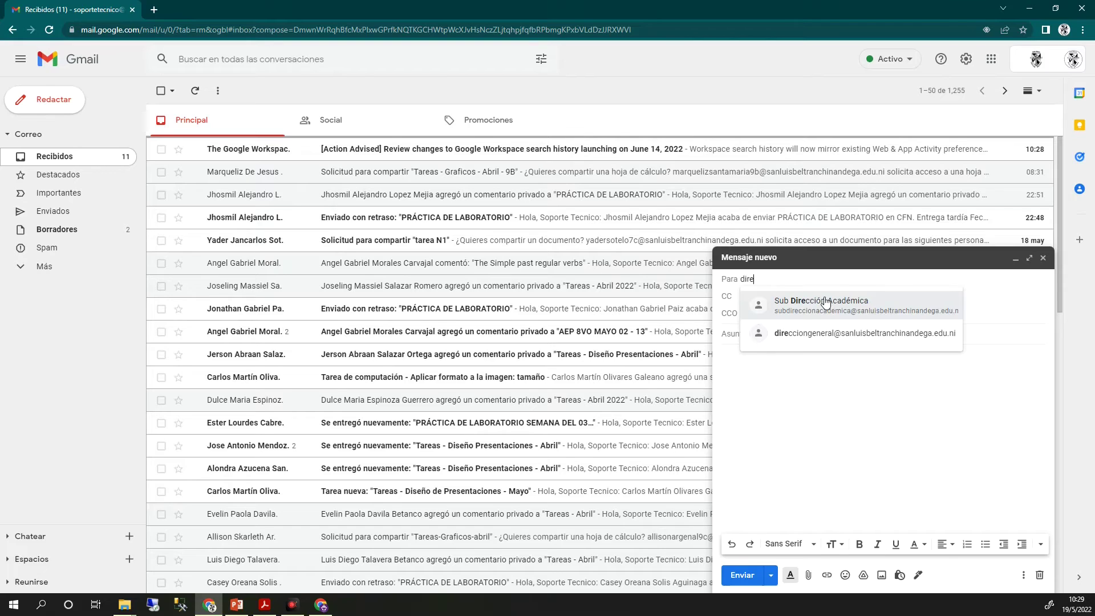
{"action": "left_click", "coordinate": [817, 333]}
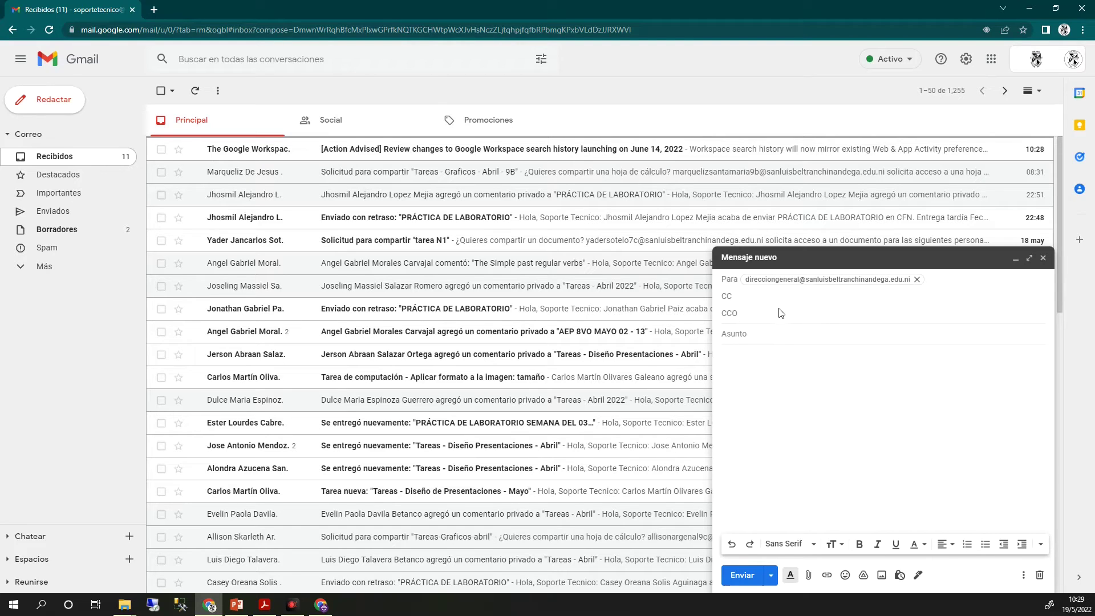
{"action": "left_click", "coordinate": [766, 295]}
{"action": "type", "text": "sub"}
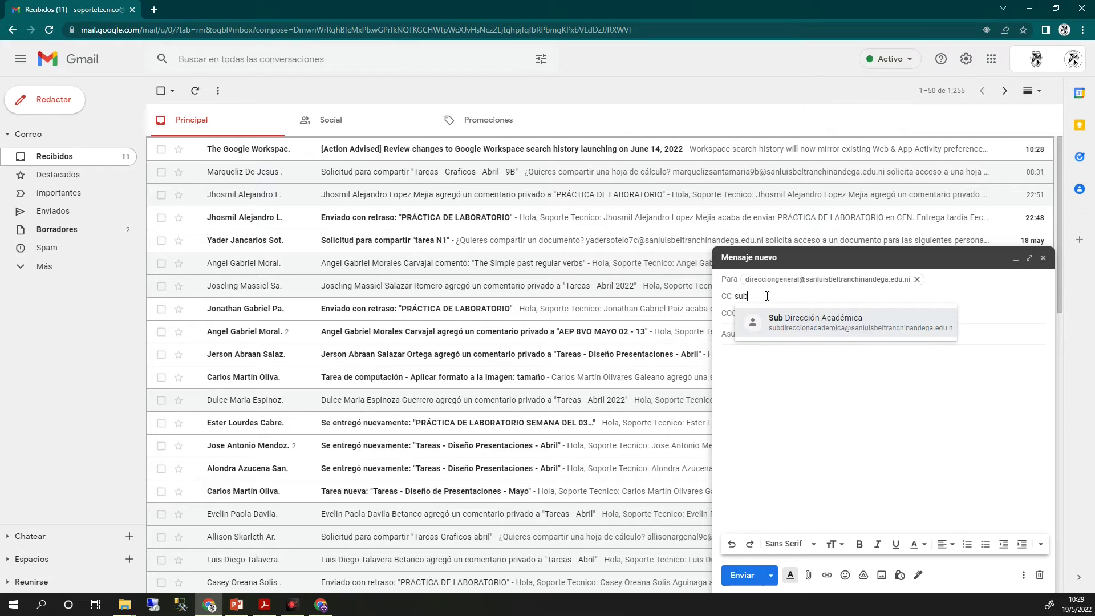
{"action": "left_click", "coordinate": [791, 316]}
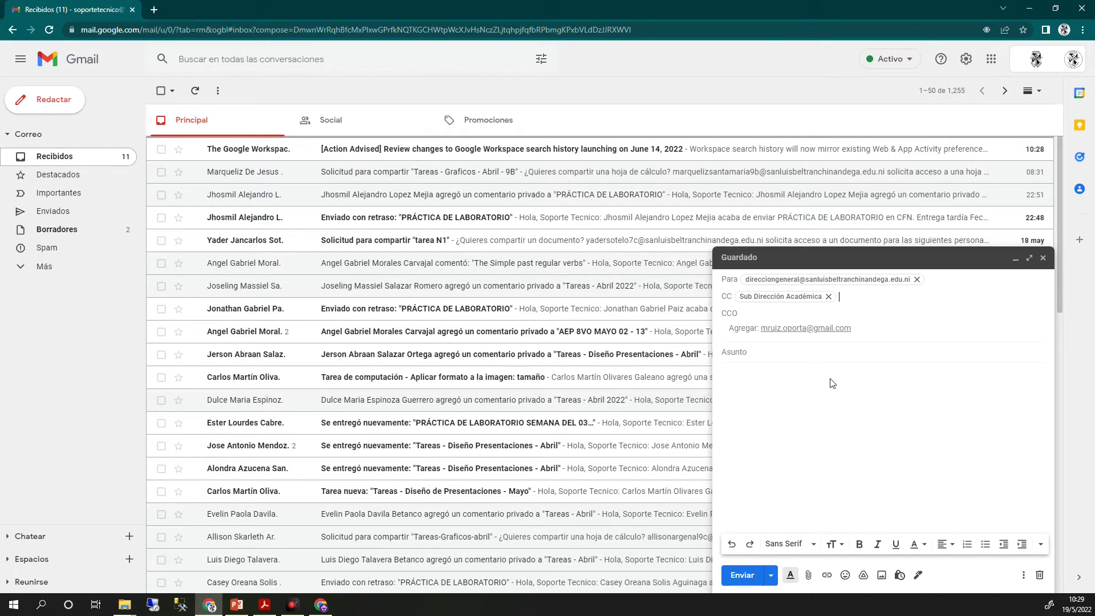
Blind-copy the administration address ('adm') and expand the recipients to review them.
{"action": "left_click", "coordinate": [745, 314]}
{"action": "type", "text": "admi"}
{"action": "left_click", "coordinate": [802, 338]}
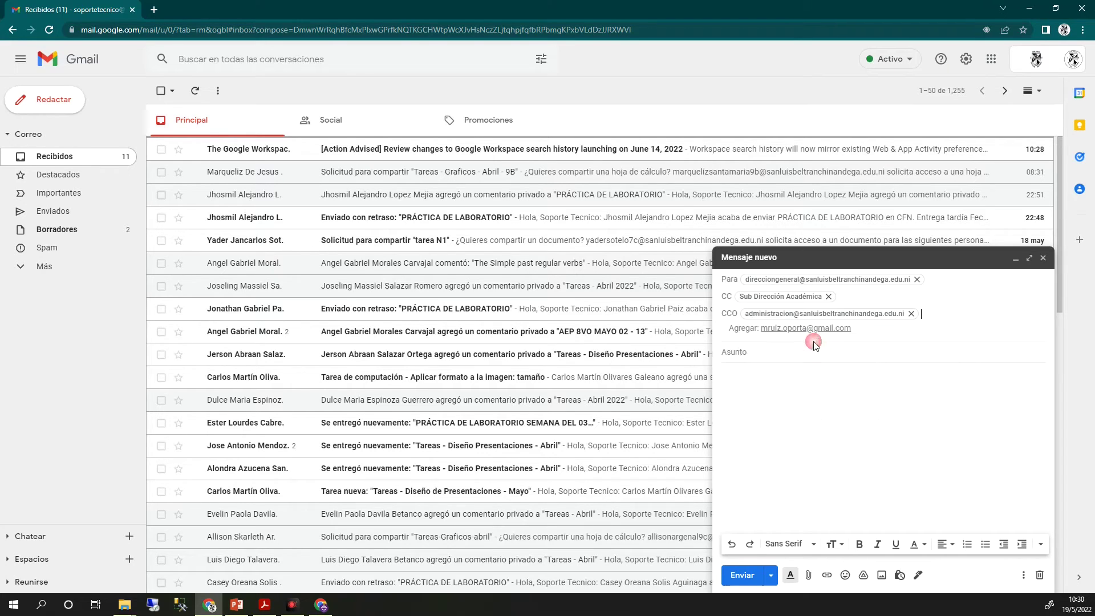
{"action": "left_click", "coordinate": [788, 354]}
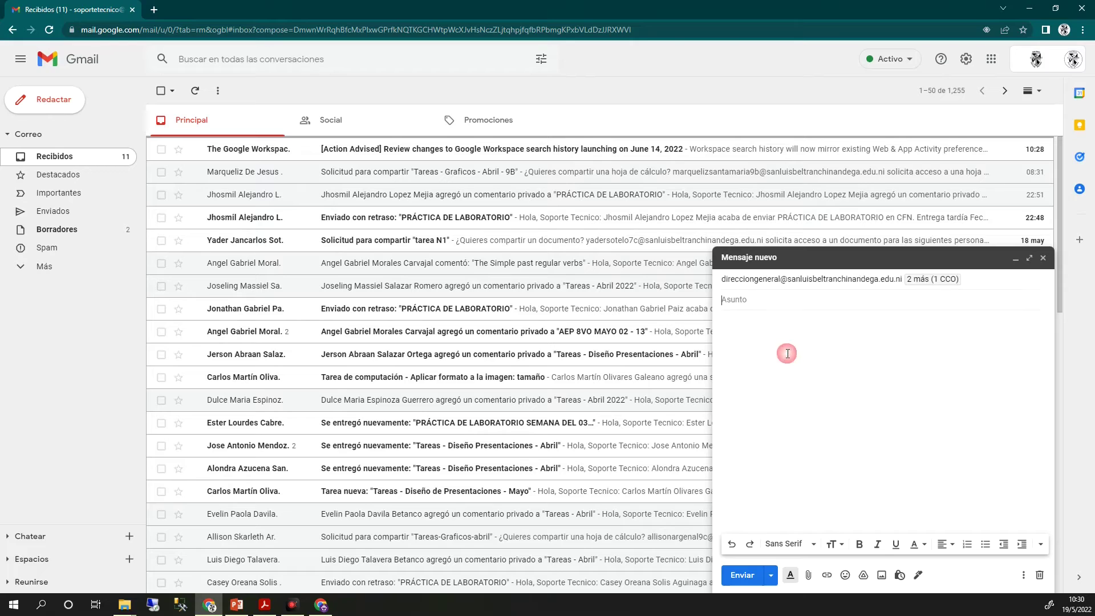
{"action": "left_click", "coordinate": [949, 279]}
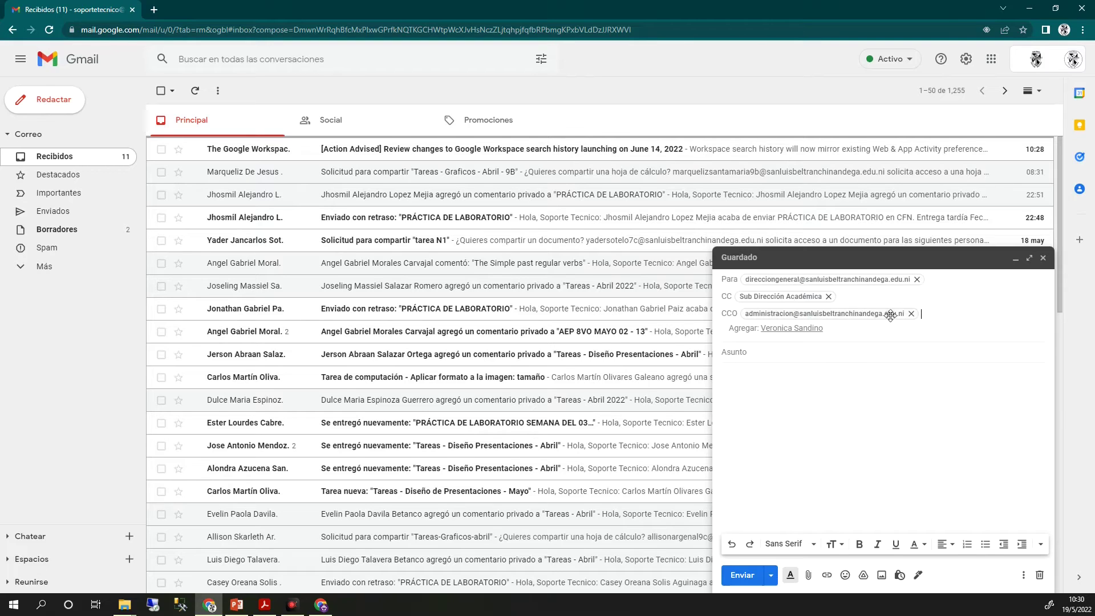
{"action": "mouse_move", "coordinate": [908, 321]}
{"action": "mouse_move", "coordinate": [751, 287]}
{"action": "mouse_move", "coordinate": [801, 311]}
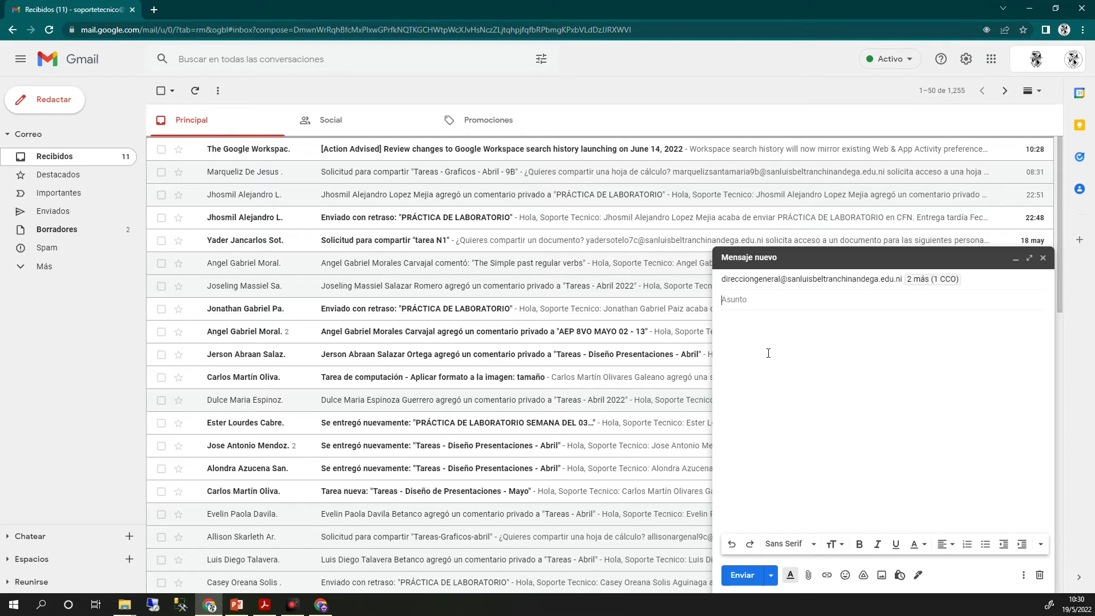
Complete subject 'Informe del mes de Mayo' and write 'Hola, buenos días.', fixing capitalisation and accent.
{"action": "type", "text": "Informe del mes de Mayo"}
{"action": "left_click", "coordinate": [766, 351]}
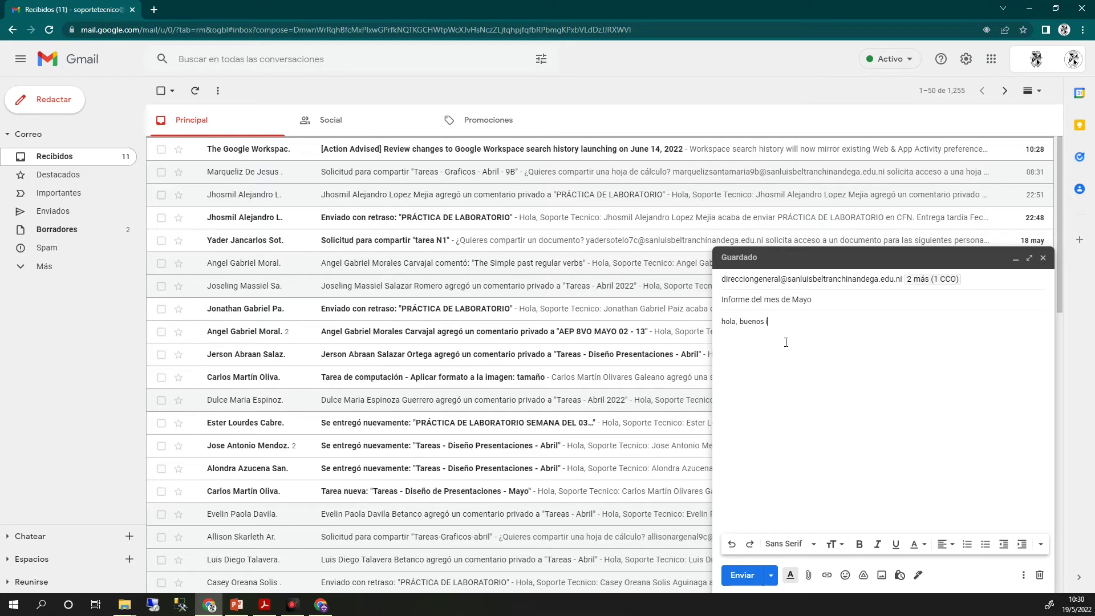
{"action": "type", "text": "hola, buenos dias."}
{"action": "left_click", "coordinate": [730, 322]}
{"action": "left_click", "coordinate": [733, 341]}
{"action": "left_click", "coordinate": [775, 323]}
{"action": "left_click", "coordinate": [779, 341]}
{"action": "left_click", "coordinate": [793, 323]}
Browse the Documentos folder for an attachment, then close the picker without attaching.
{"action": "left_click", "coordinate": [810, 578]}
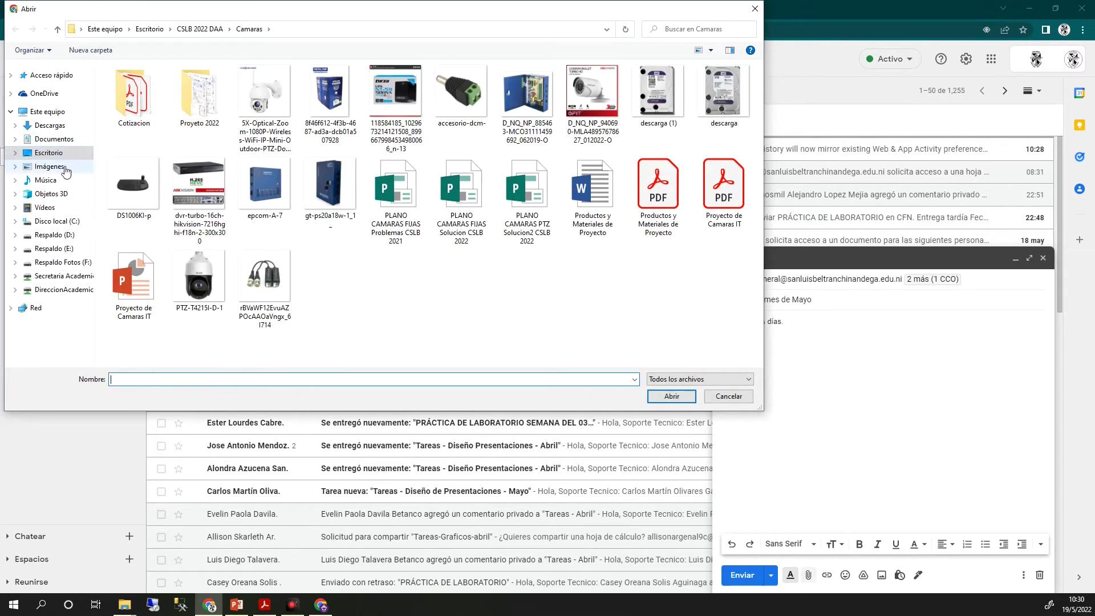
{"action": "left_click", "coordinate": [54, 139]}
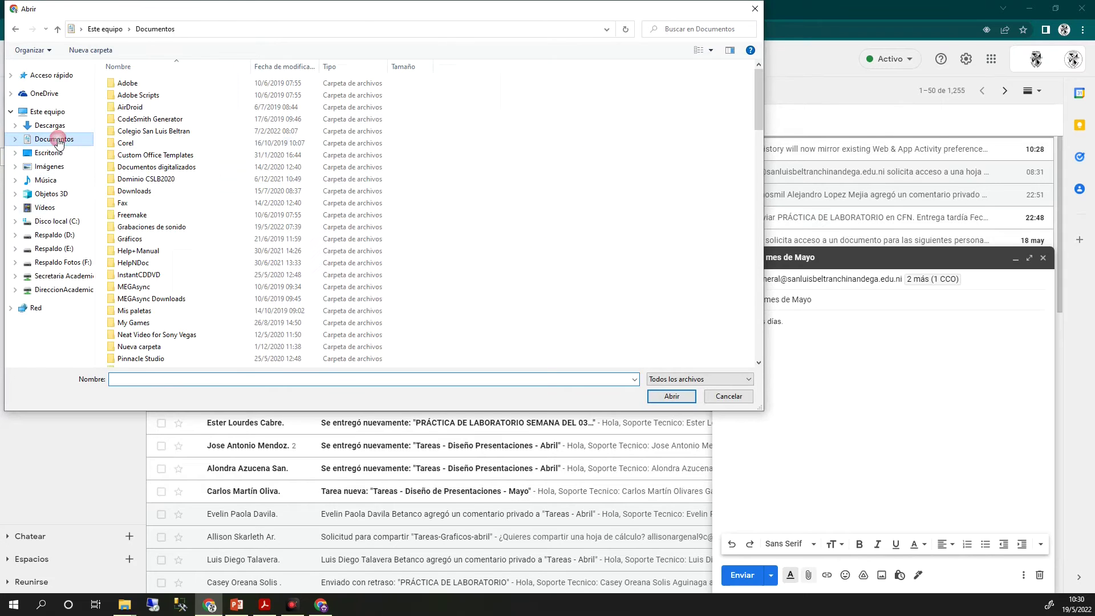
{"action": "scroll", "coordinate": [148, 205], "scroll_direction": "down", "scroll_amount": 7}
{"action": "scroll", "coordinate": [147, 206], "scroll_direction": "up", "scroll_amount": 7}
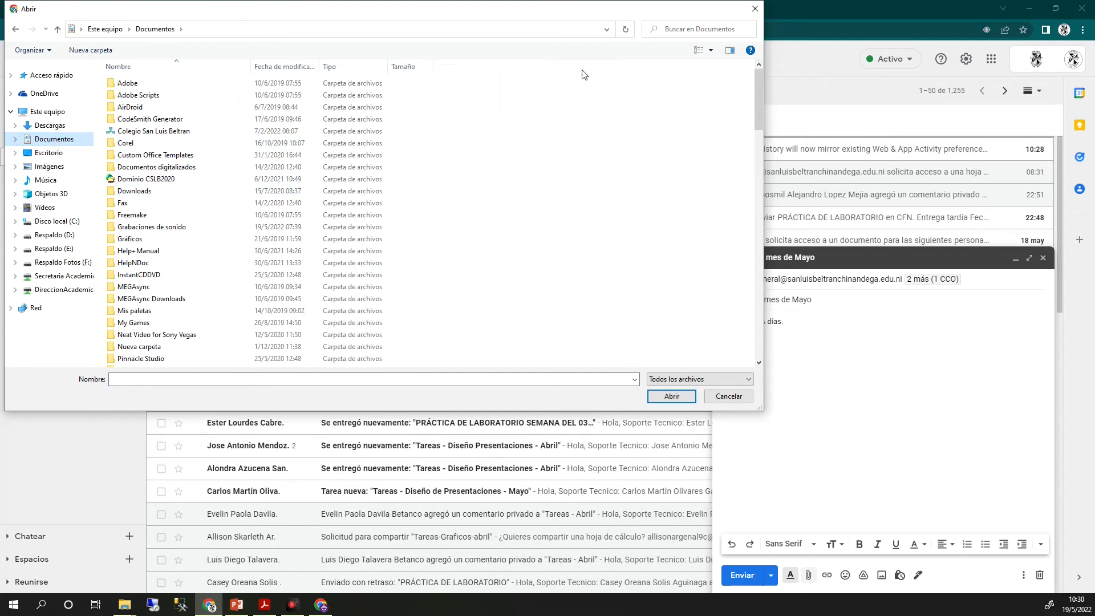
{"action": "left_click", "coordinate": [755, 8]}
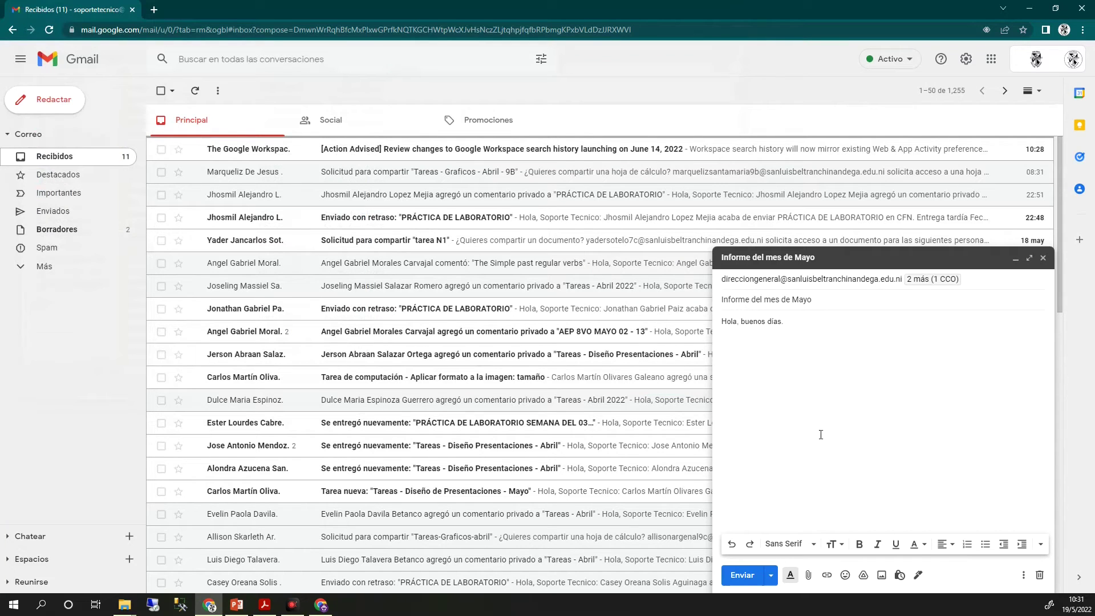
Change the greeting's font to Narrow.
{"action": "left_click_drag", "start_coordinate": [797, 329], "coordinate": [722, 321]}
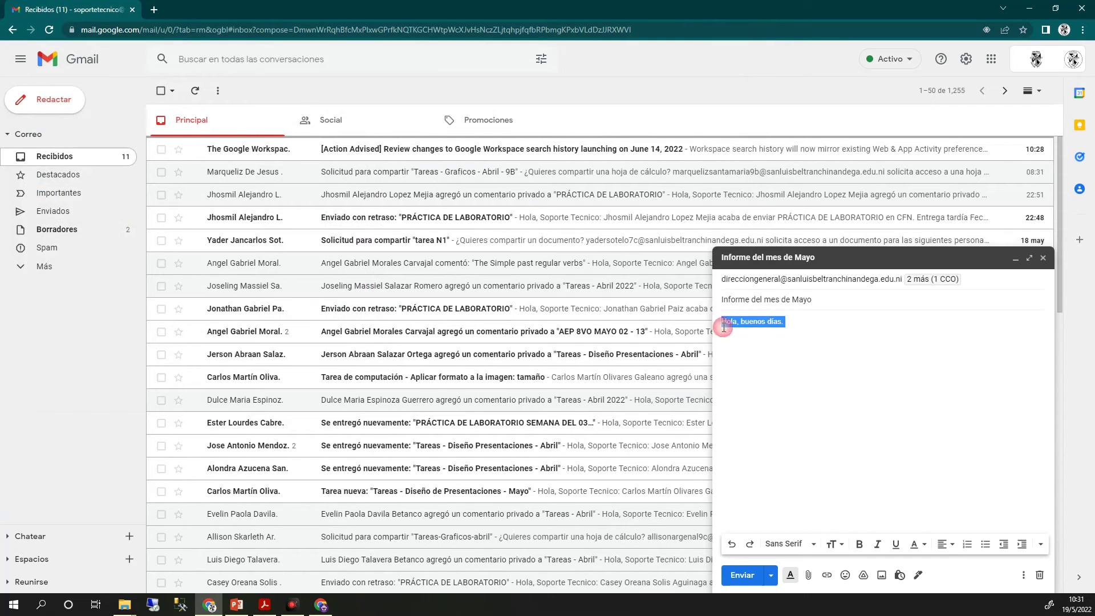
{"action": "left_click", "coordinate": [814, 545]}
{"action": "left_click", "coordinate": [804, 417]}
{"action": "left_click", "coordinate": [813, 423]}
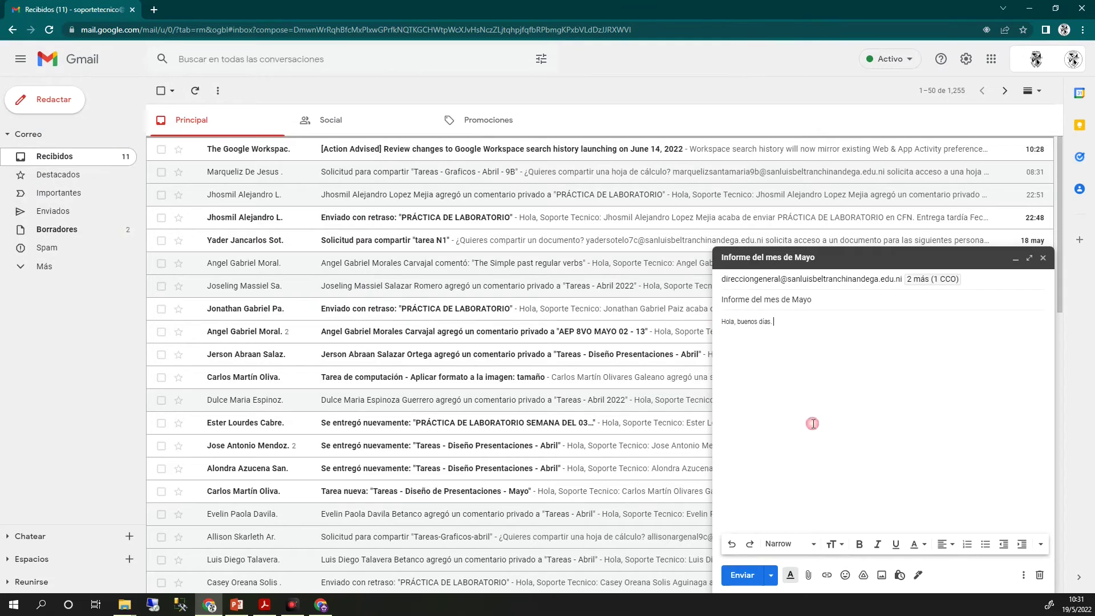
Try a new text colour on the greeting with red, then dark grey, backgrounds.
{"action": "left_click_drag", "start_coordinate": [793, 327], "coordinate": [721, 322]}
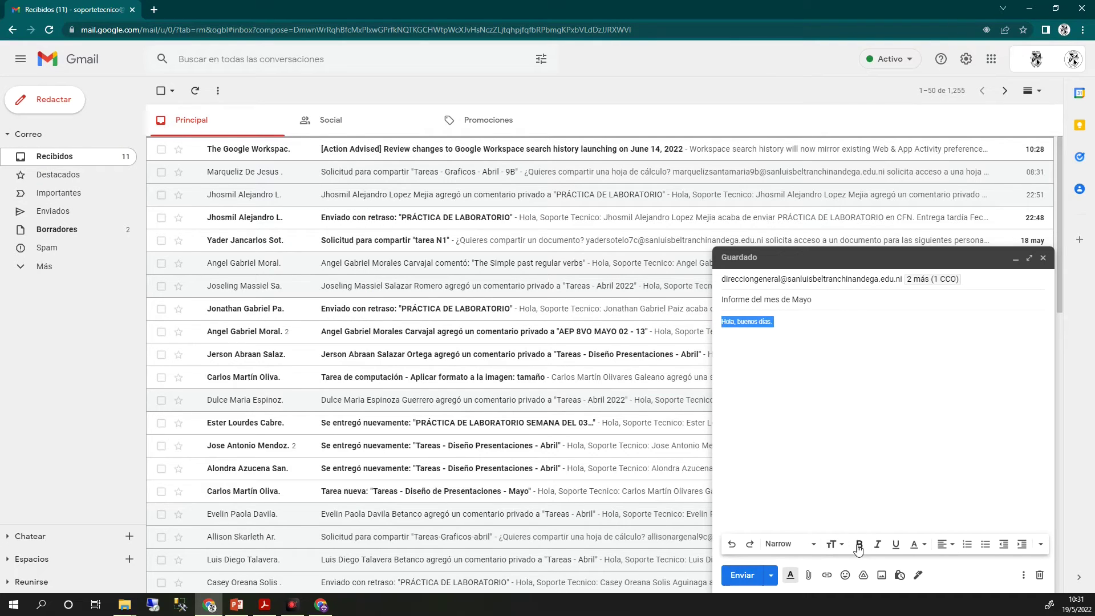
{"action": "left_click", "coordinate": [919, 547]}
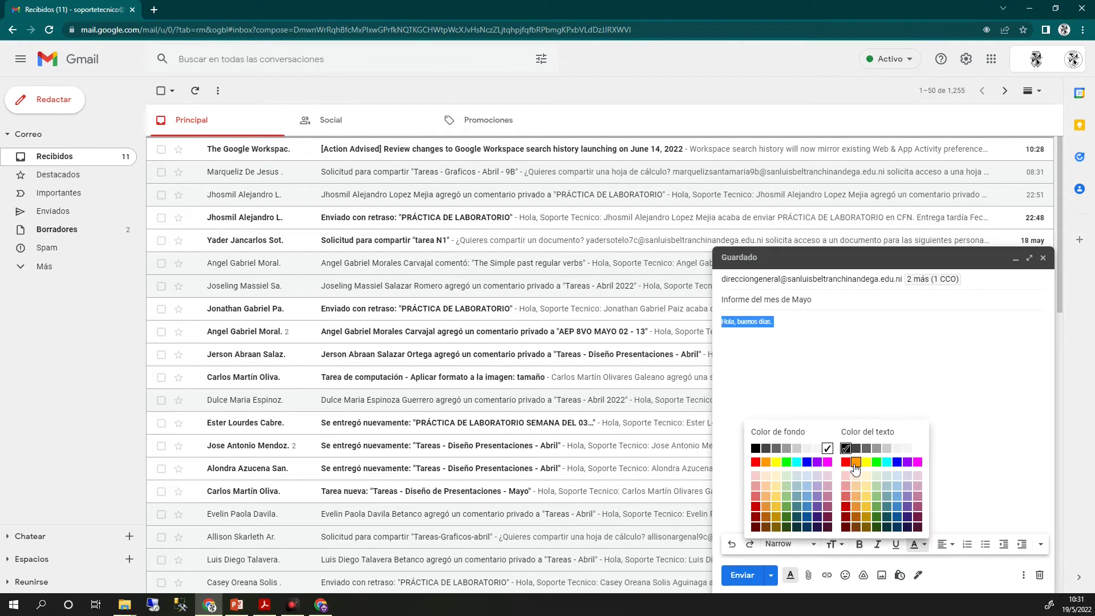
{"action": "left_click", "coordinate": [847, 467]}
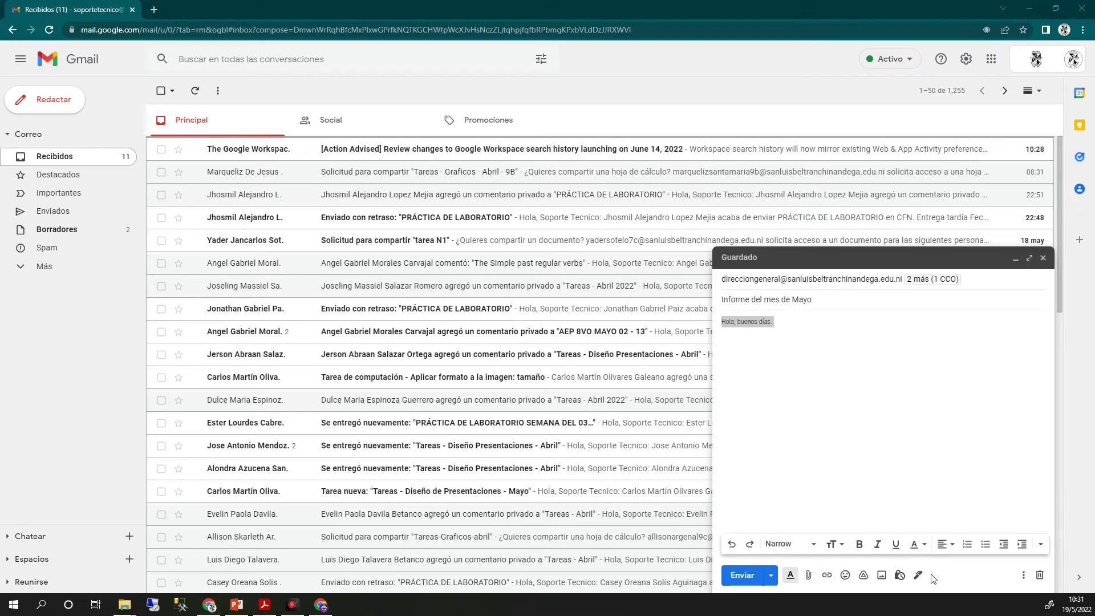
{"action": "left_click", "coordinate": [919, 545]}
{"action": "left_click", "coordinate": [756, 462]}
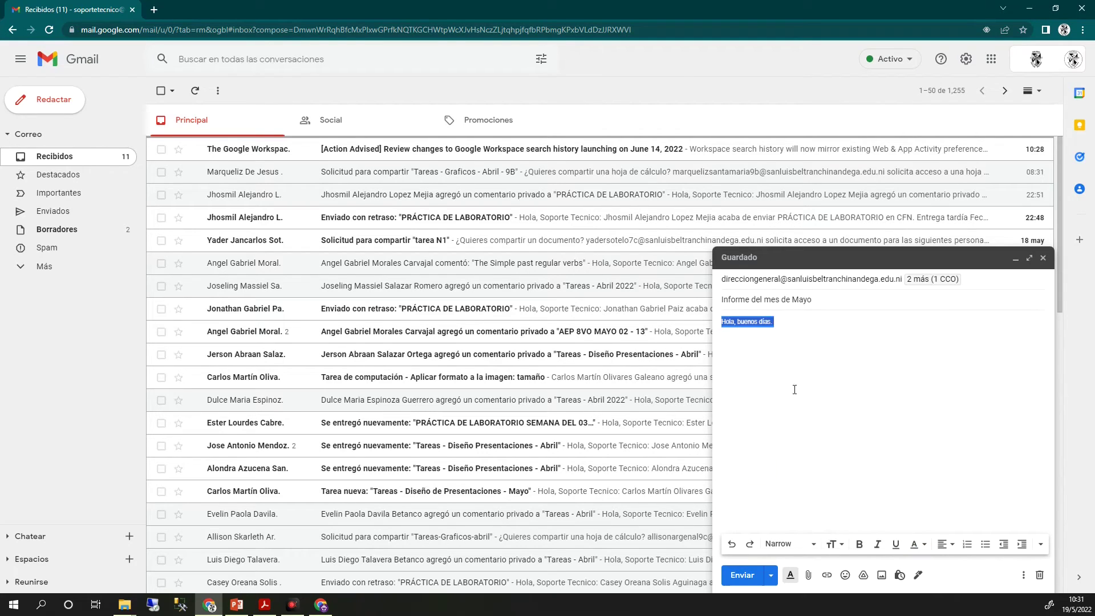
{"action": "left_click", "coordinate": [799, 336]}
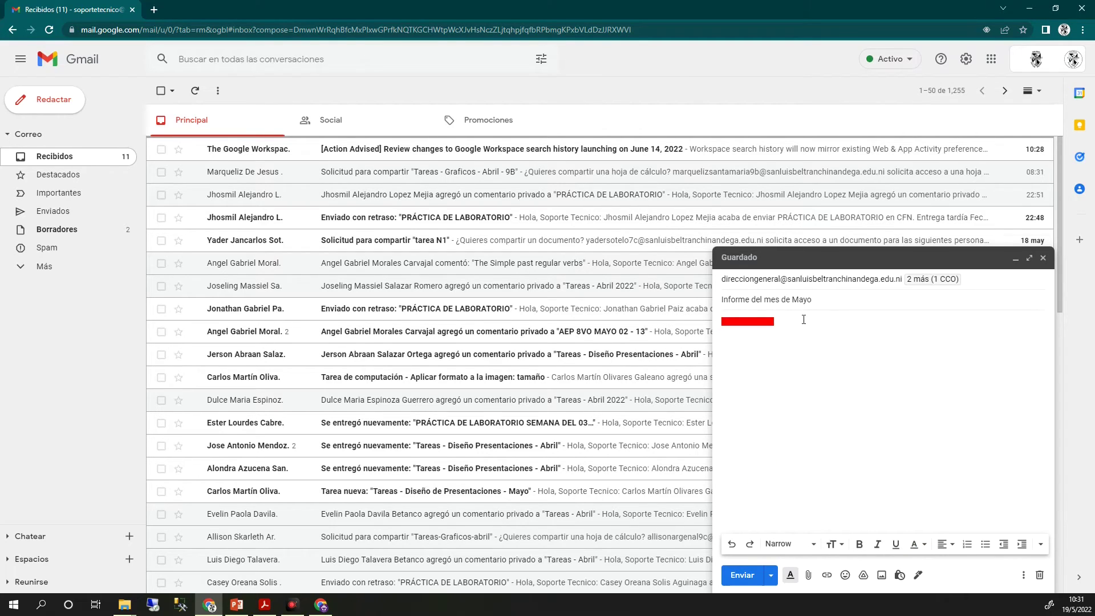
{"action": "left_click_drag", "start_coordinate": [805, 326], "coordinate": [710, 331]}
{"action": "left_click", "coordinate": [919, 544]}
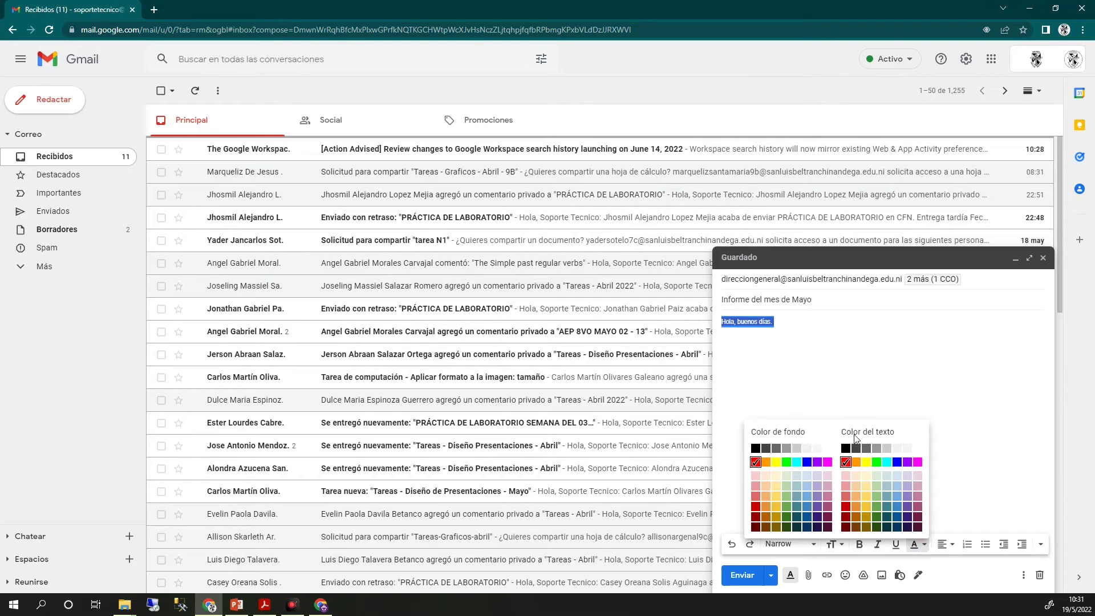
{"action": "left_click", "coordinate": [763, 450]}
{"action": "left_click", "coordinate": [839, 387]}
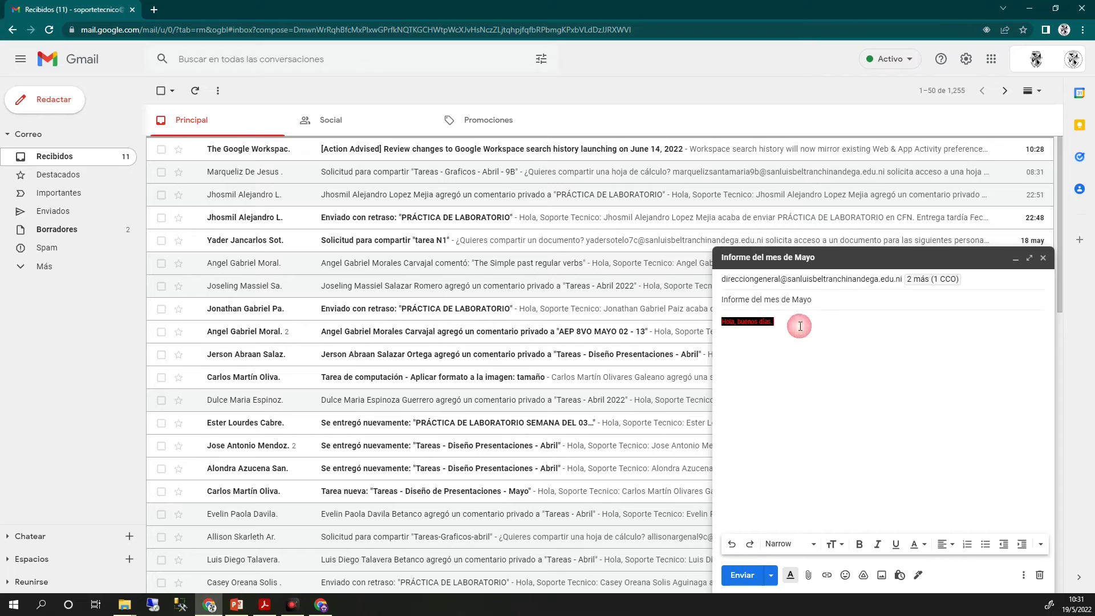
Set a white background on the greeting and finish with purple text.
{"action": "left_click_drag", "start_coordinate": [816, 327], "coordinate": [664, 337]}
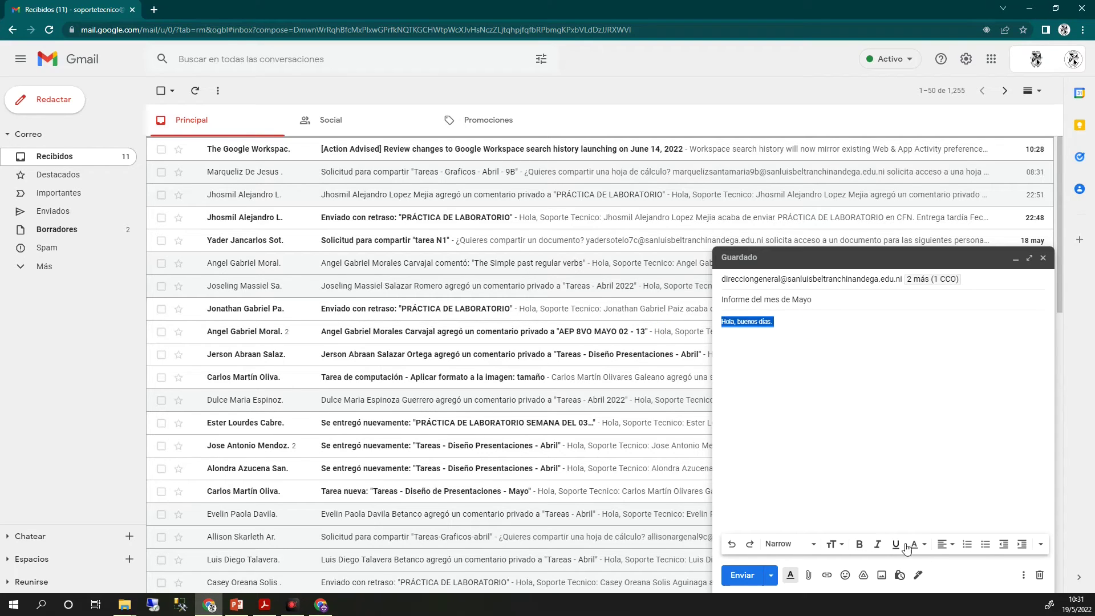
{"action": "left_click", "coordinate": [919, 546]}
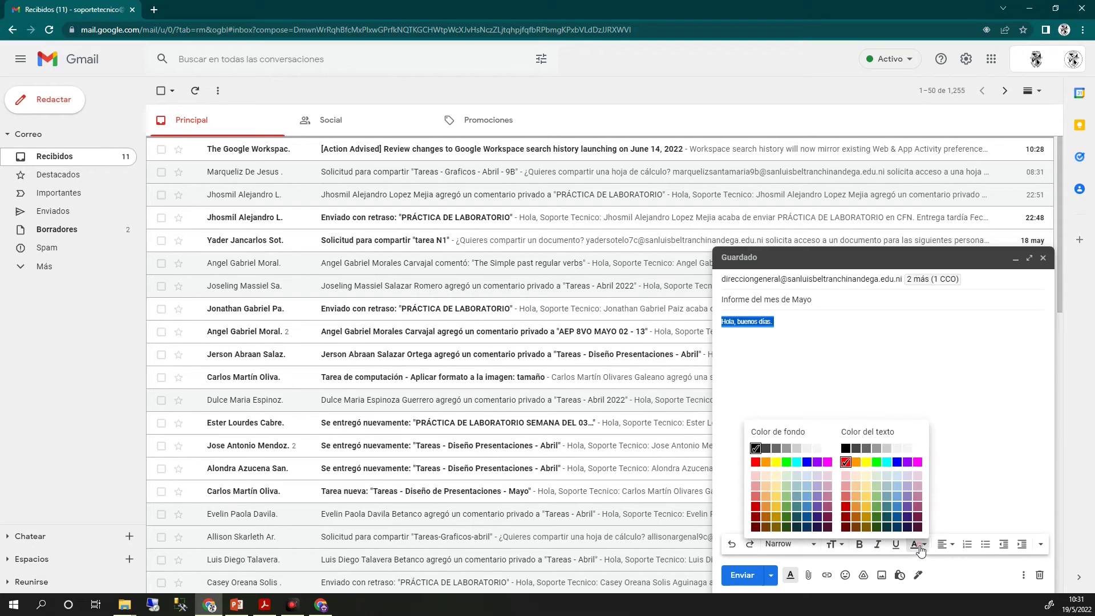
{"action": "left_click", "coordinate": [918, 449]}
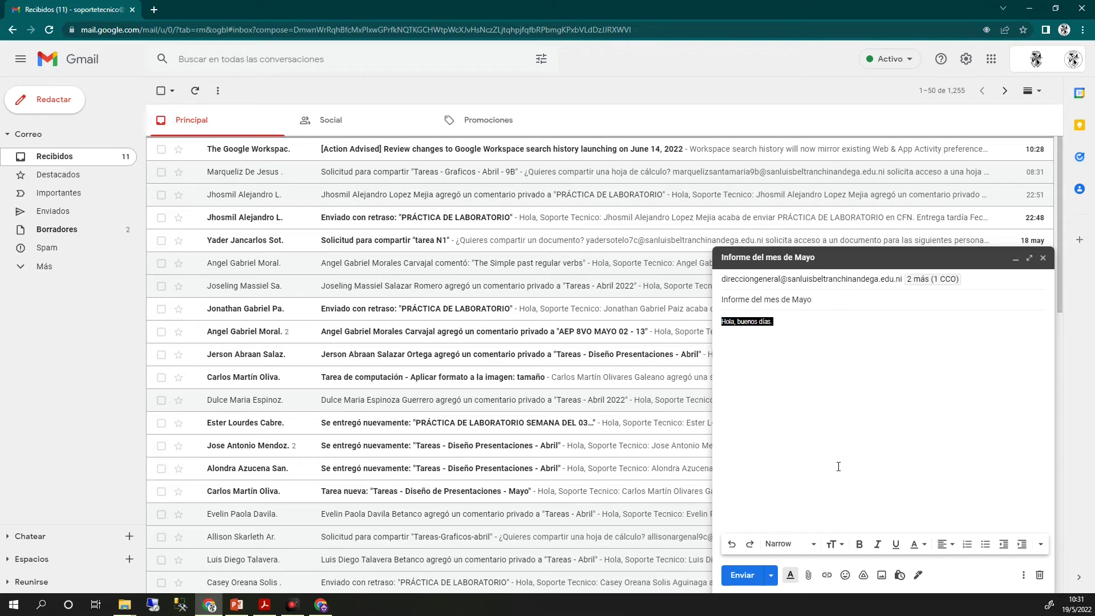
{"action": "left_click_drag", "start_coordinate": [784, 322], "coordinate": [684, 336]}
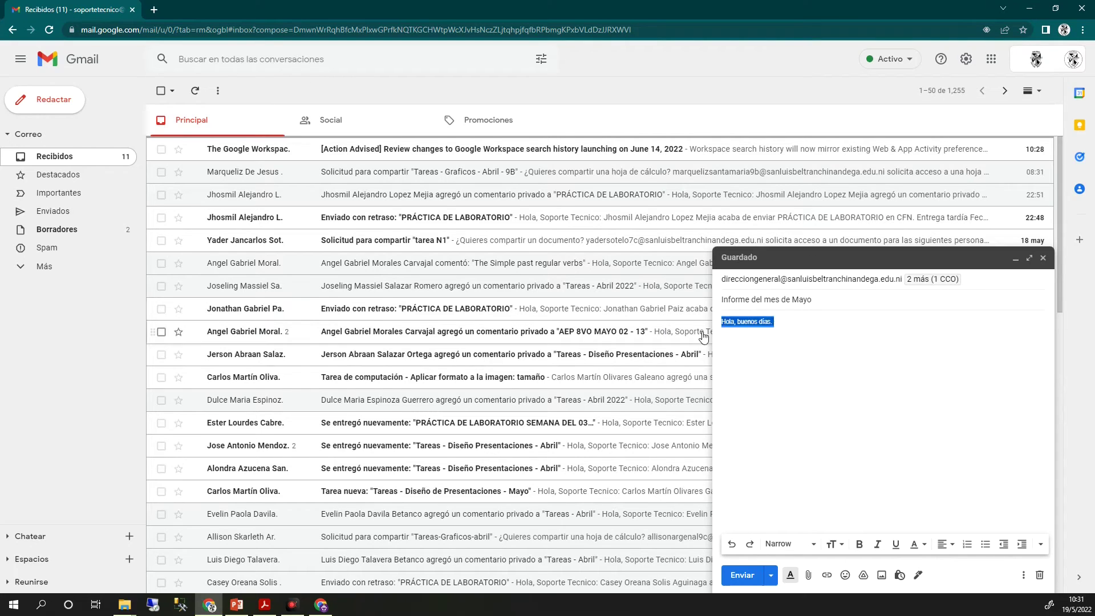
{"action": "left_click", "coordinate": [921, 547]}
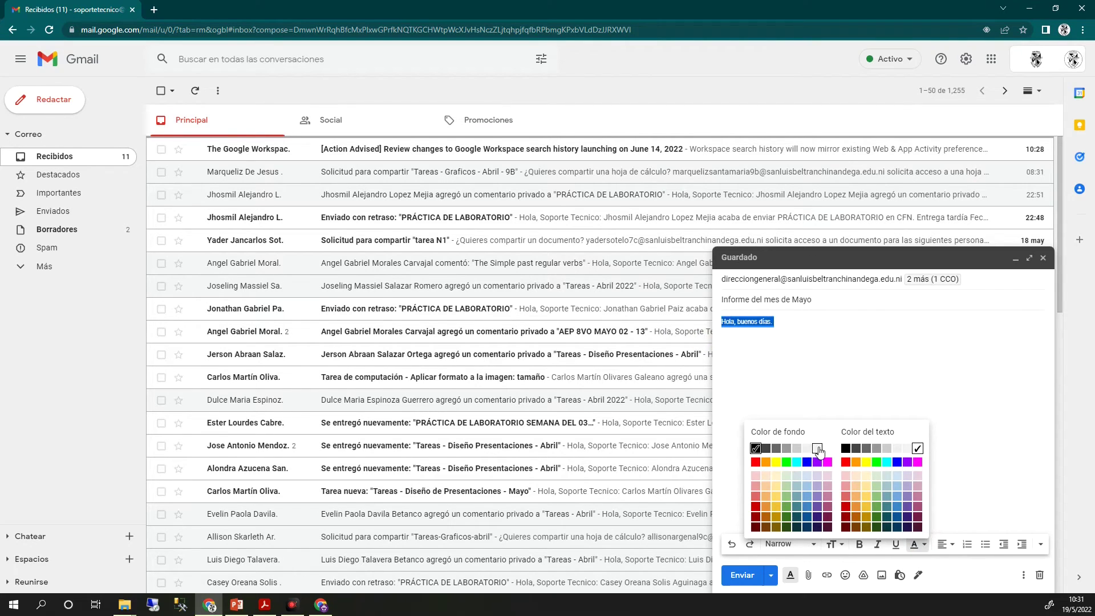
{"action": "left_click", "coordinate": [830, 453]}
{"action": "left_click", "coordinate": [921, 546]}
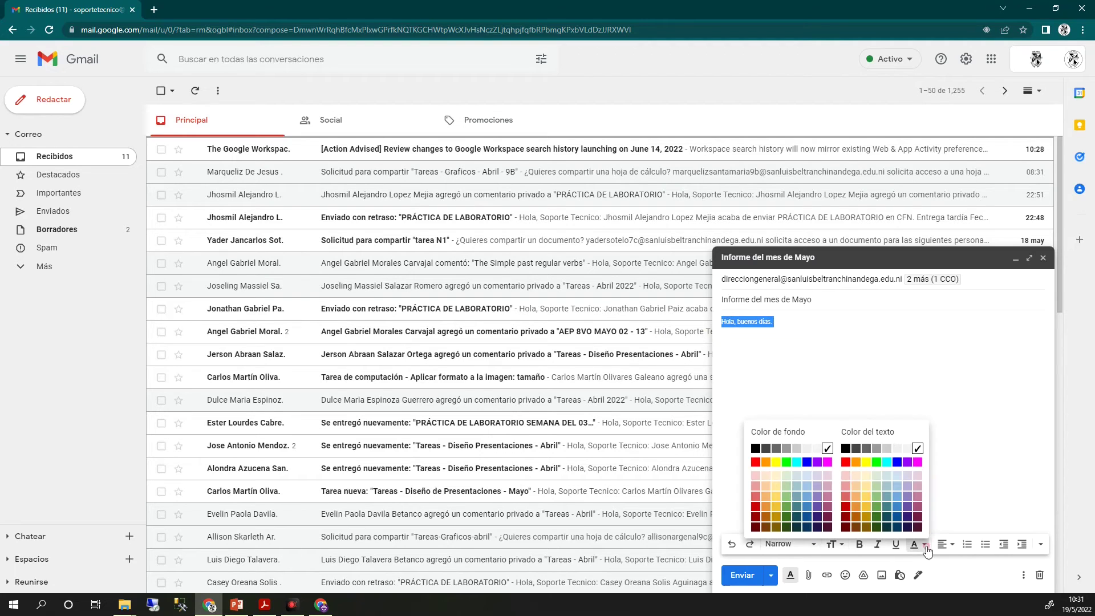
{"action": "left_click", "coordinate": [840, 446]}
{"action": "left_click_drag", "start_coordinate": [788, 328], "coordinate": [693, 320]}
{"action": "left_click", "coordinate": [922, 545]}
{"action": "left_click", "coordinate": [873, 411]}
Make the purple greeting italic and underlined.
{"action": "left_click", "coordinate": [805, 328]}
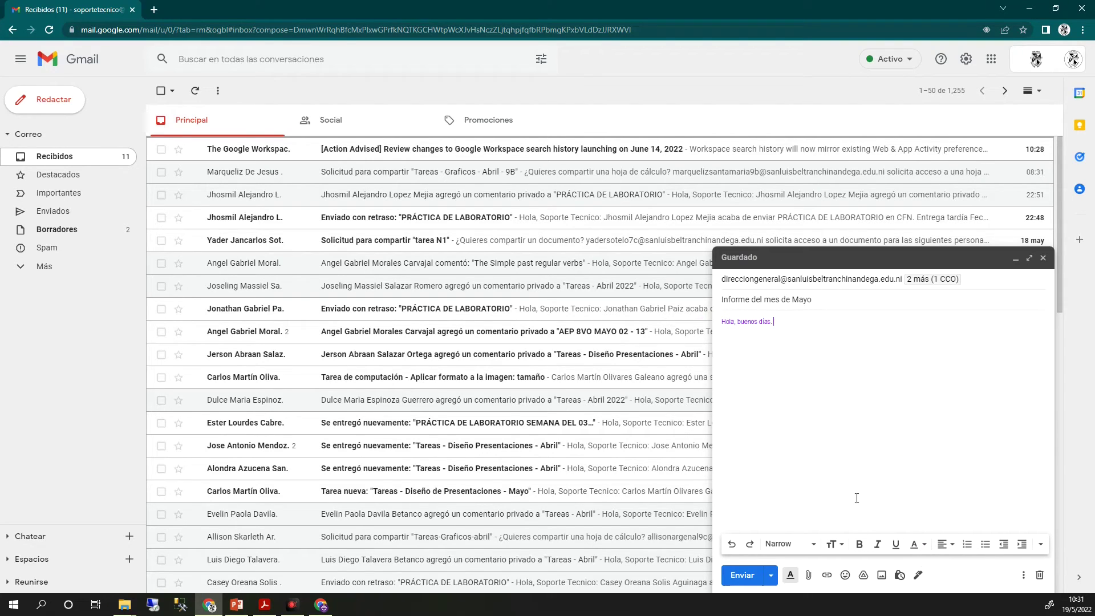
{"action": "left_click_drag", "start_coordinate": [793, 319], "coordinate": [716, 322]}
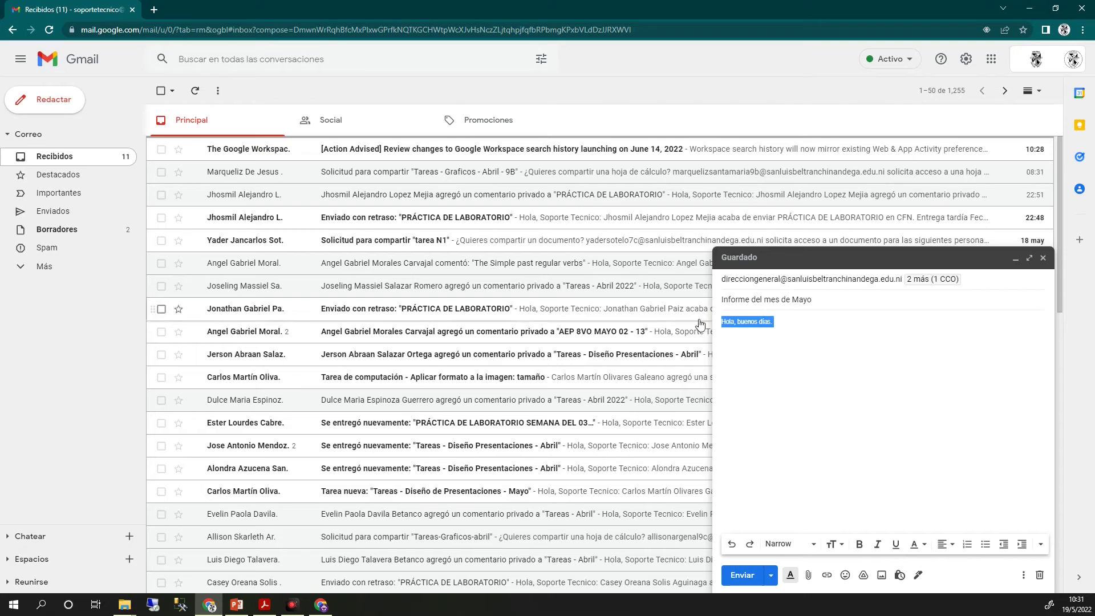
{"action": "left_click", "coordinate": [878, 545]}
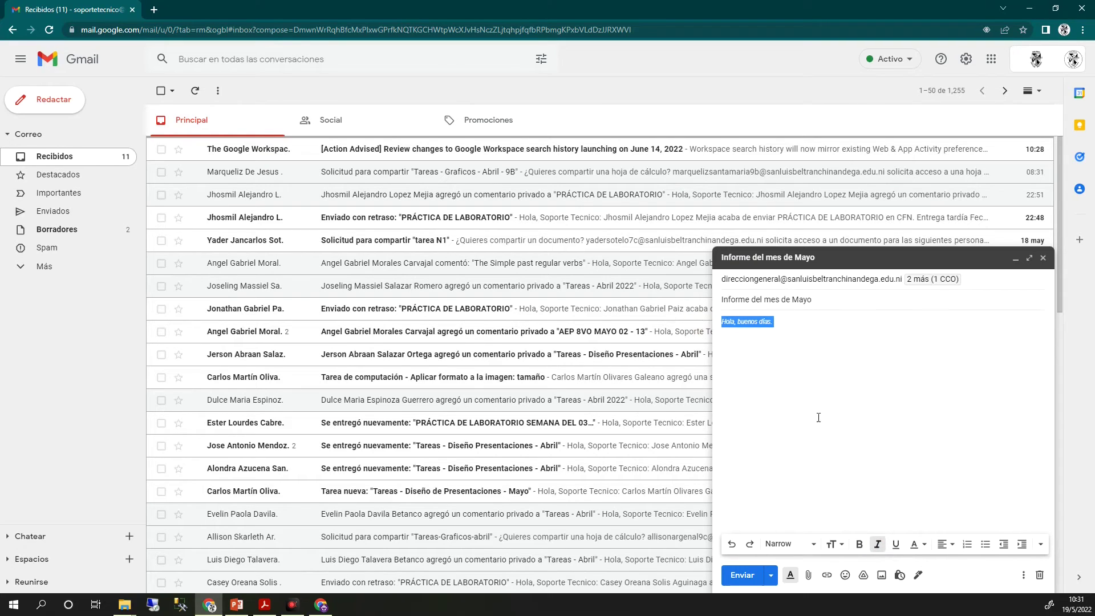
{"action": "left_click", "coordinate": [896, 545]}
{"action": "left_click", "coordinate": [747, 323]}
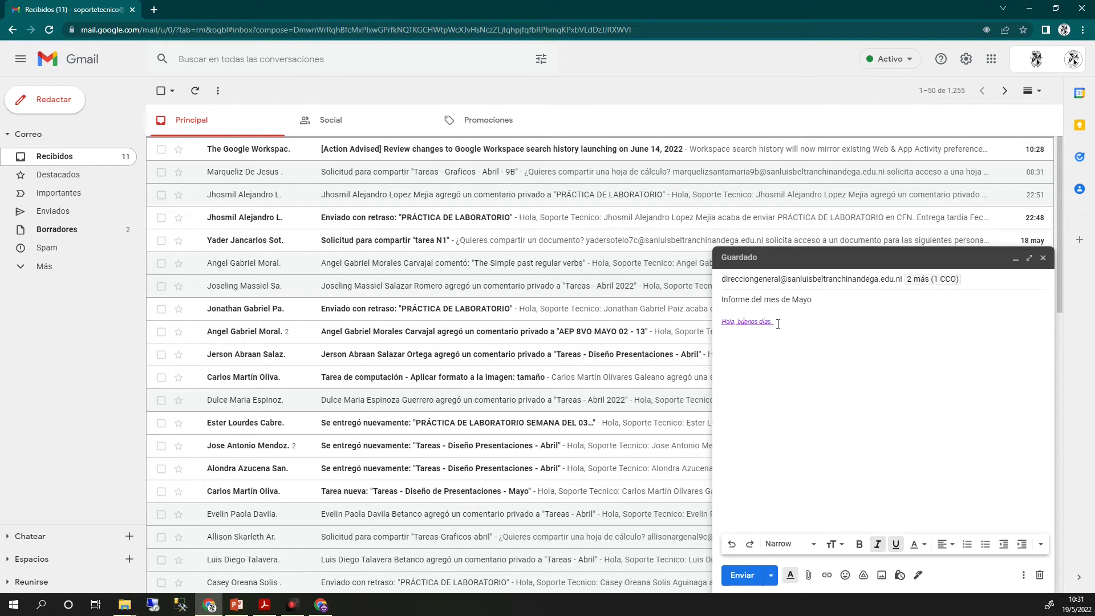
Centre the greeting, toggle a list on and off, and indent it.
{"action": "left_click_drag", "start_coordinate": [779, 323], "coordinate": [719, 323]}
{"action": "left_click", "coordinate": [946, 544]}
{"action": "left_click", "coordinate": [947, 521]}
{"action": "left_click", "coordinate": [946, 545]}
{"action": "left_click", "coordinate": [965, 494]}
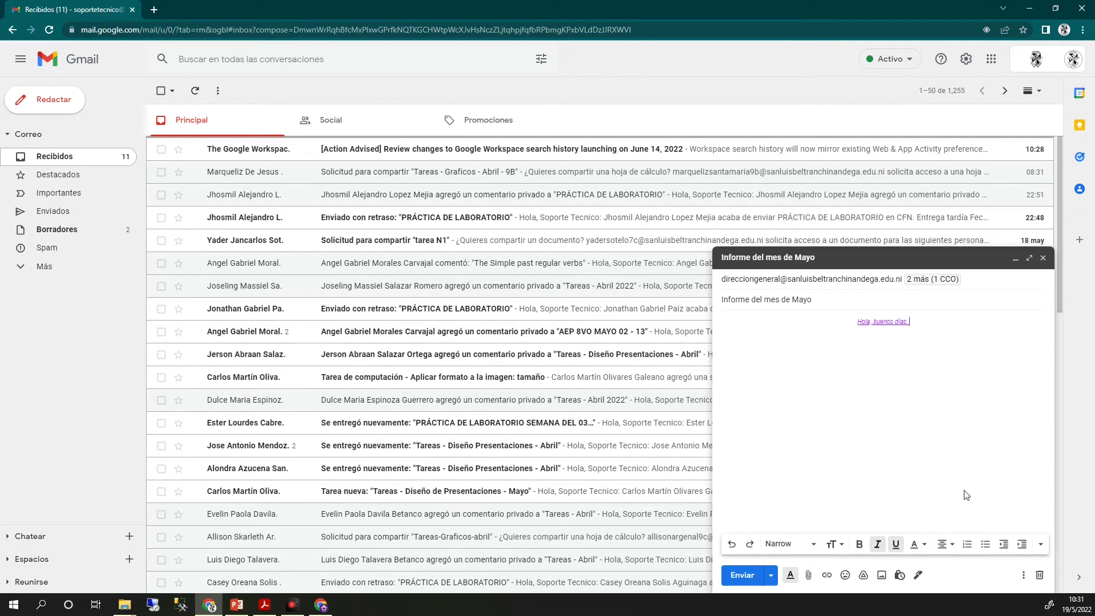
{"action": "left_click", "coordinate": [986, 544]}
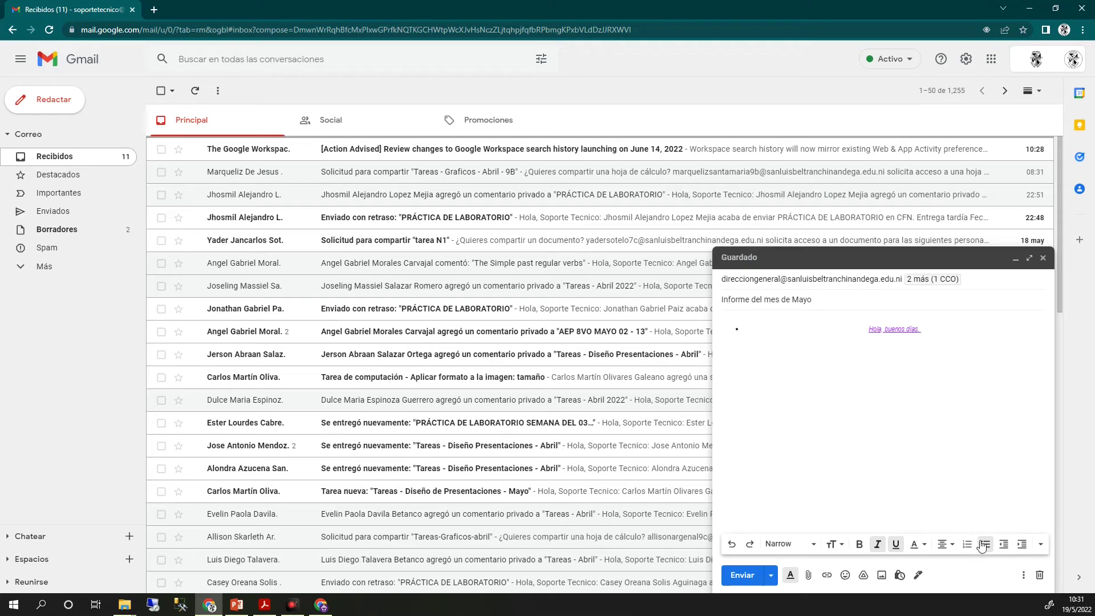
{"action": "left_click", "coordinate": [985, 545]}
{"action": "left_click", "coordinate": [1024, 544]}
Clear all formatting from the greeting with Remove formatting.
{"action": "left_click", "coordinate": [1041, 543]}
{"action": "left_click", "coordinate": [1047, 496]}
{"action": "triple_click", "coordinate": [911, 319]}
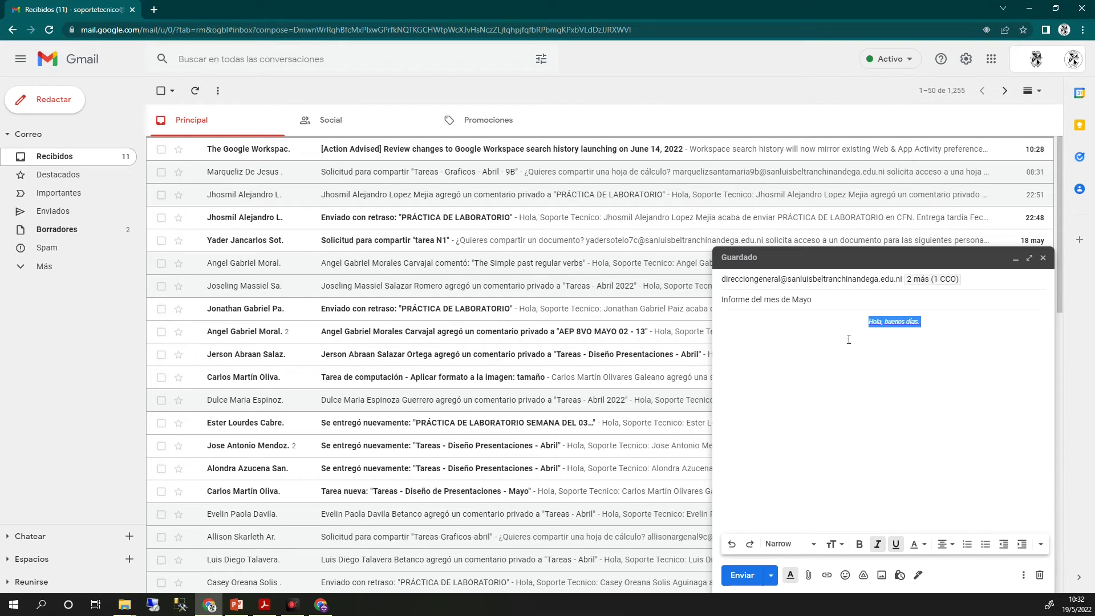
{"action": "left_click", "coordinate": [1041, 544]}
{"action": "left_click", "coordinate": [1047, 499]}
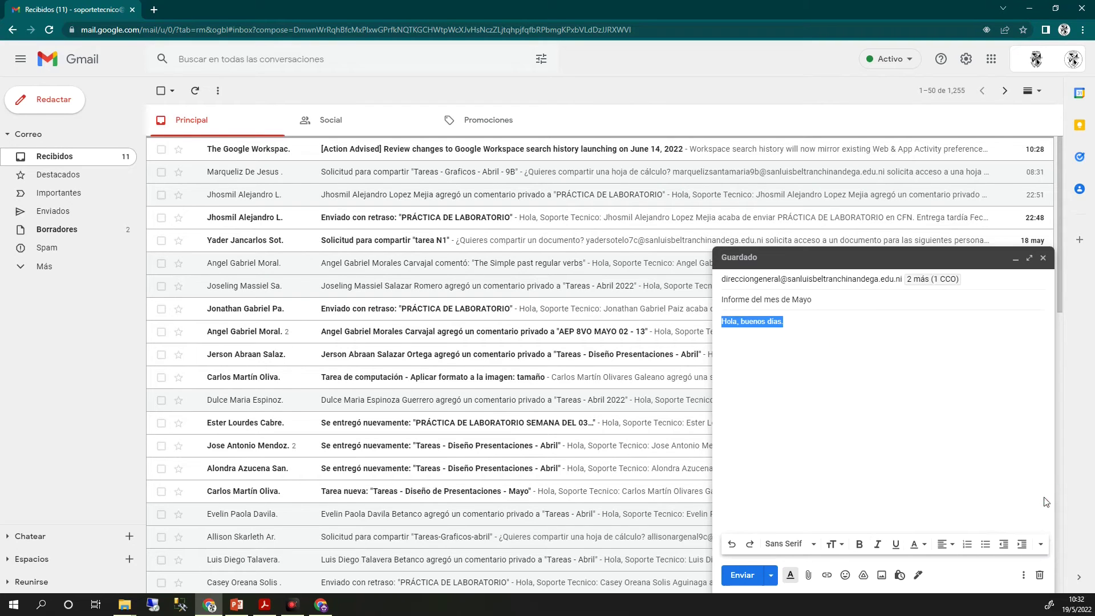
{"action": "left_click", "coordinate": [809, 350]}
{"action": "triple_click", "coordinate": [818, 318]}
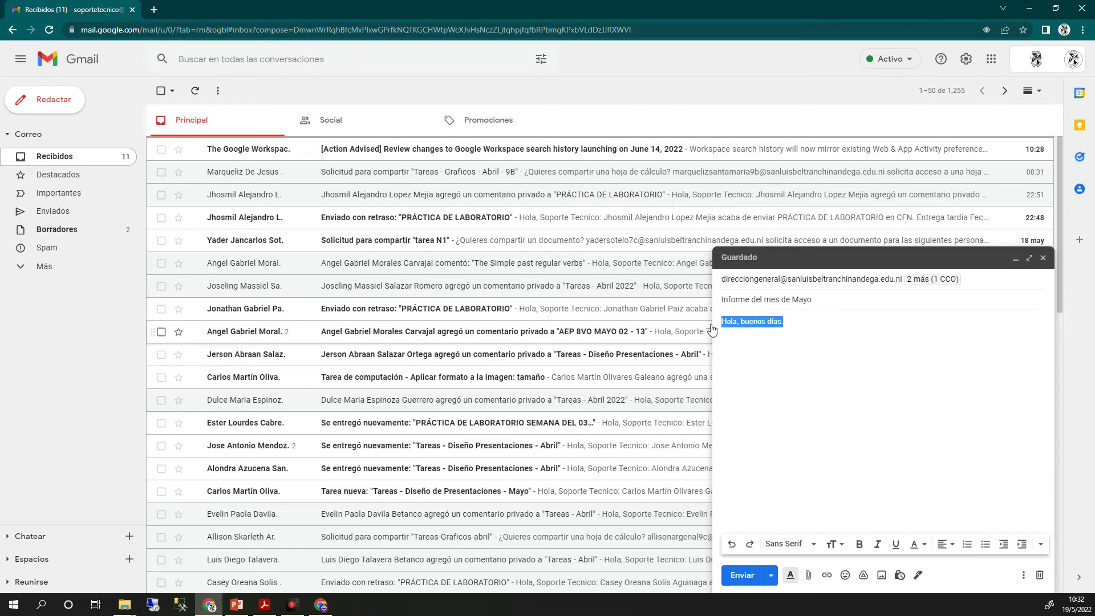
{"action": "left_click", "coordinate": [1041, 543]}
{"action": "left_click", "coordinate": [858, 438]}
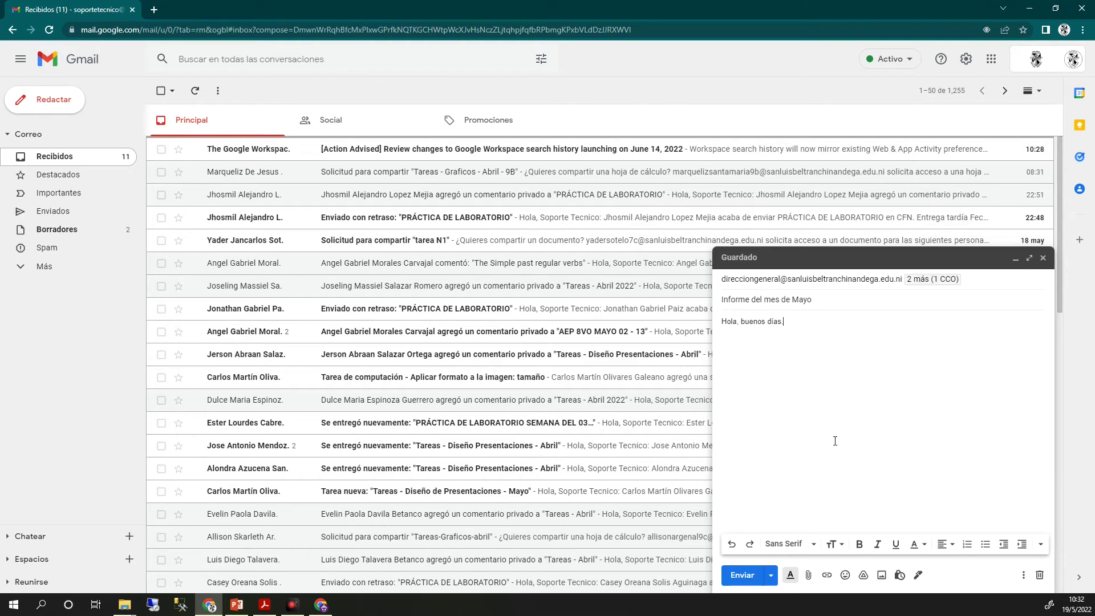
{"action": "left_click", "coordinate": [732, 544]}
{"action": "left_click", "coordinate": [732, 544]}
{"action": "left_click", "coordinate": [732, 544]}
{"action": "left_click", "coordinate": [732, 544]}
{"action": "left_click", "coordinate": [732, 544]}
{"action": "left_click", "coordinate": [732, 544]}
{"action": "left_click", "coordinate": [732, 544]}
{"action": "left_click", "coordinate": [732, 545]}
{"action": "left_click", "coordinate": [731, 544]}
{"action": "left_click", "coordinate": [732, 545]}
{"action": "left_click", "coordinate": [732, 544]}
{"action": "left_click", "coordinate": [732, 544]}
{"action": "left_click", "coordinate": [732, 544]}
{"action": "left_click", "coordinate": [732, 544]}
{"action": "left_click", "coordinate": [732, 544]}
{"action": "left_click", "coordinate": [732, 544]}
{"action": "left_click", "coordinate": [732, 545]}
{"action": "left_click", "coordinate": [751, 544]}
{"action": "left_click", "coordinate": [750, 544]}
{"action": "left_click", "coordinate": [751, 544]}
{"action": "left_click", "coordinate": [751, 544]}
{"action": "left_click", "coordinate": [750, 545]}
{"action": "left_click", "coordinate": [750, 544]}
{"action": "left_click", "coordinate": [750, 544]}
{"action": "left_click", "coordinate": [814, 438]}
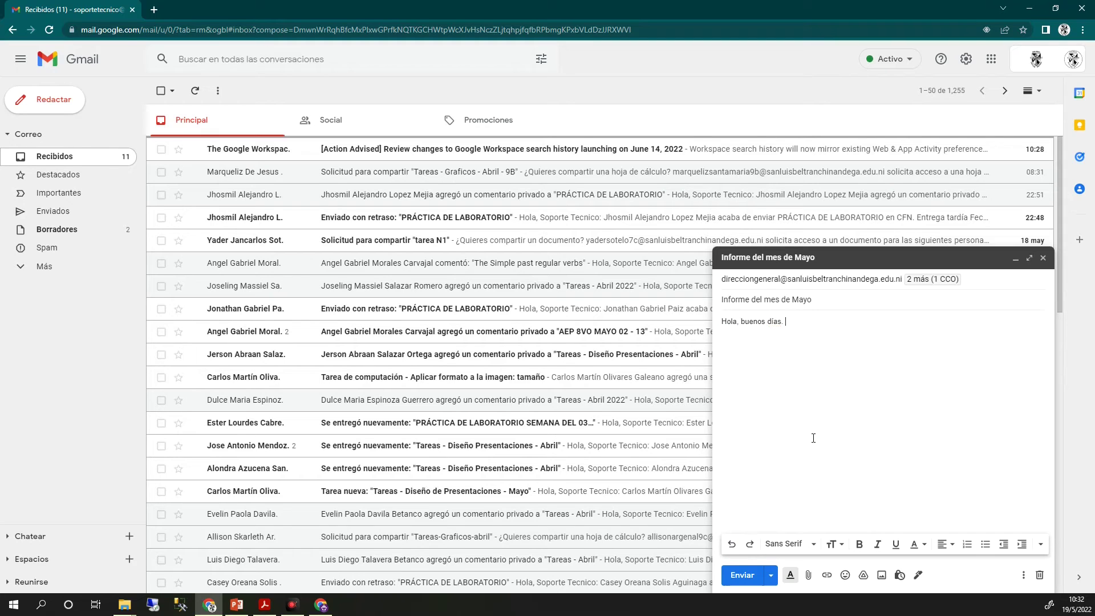
{"action": "left_click", "coordinate": [827, 575]}
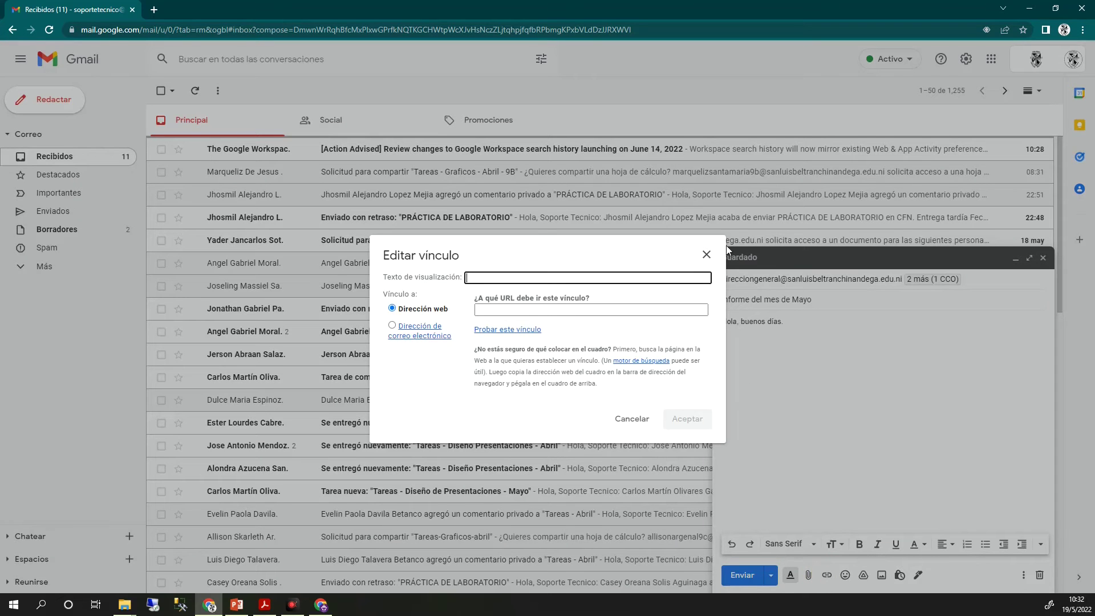
{"action": "left_click", "coordinate": [706, 254]}
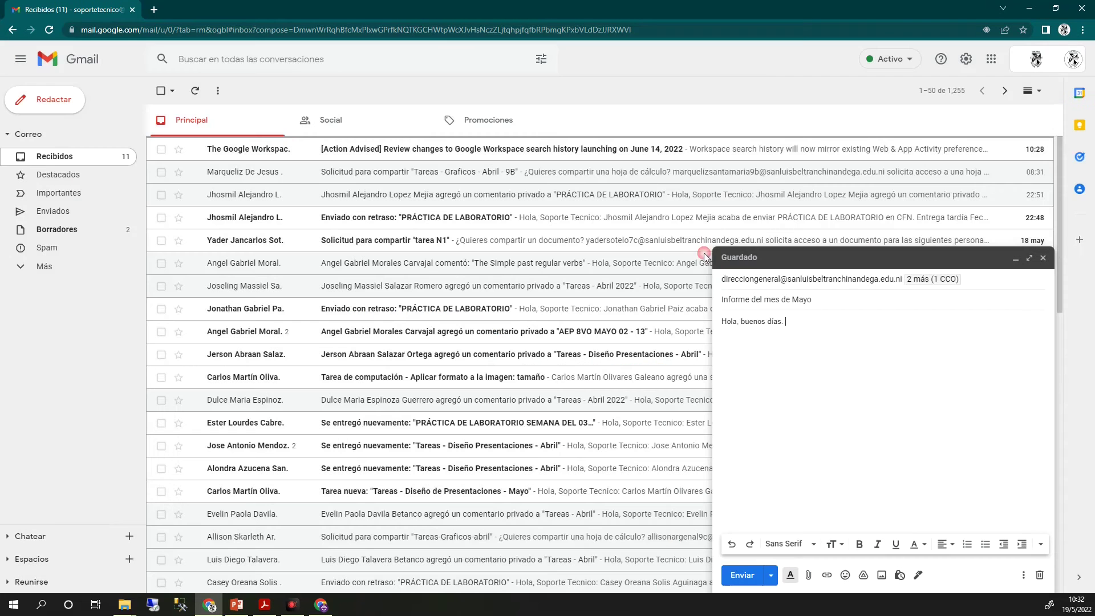
{"action": "left_click", "coordinate": [846, 576]}
{"action": "left_click", "coordinate": [874, 505]}
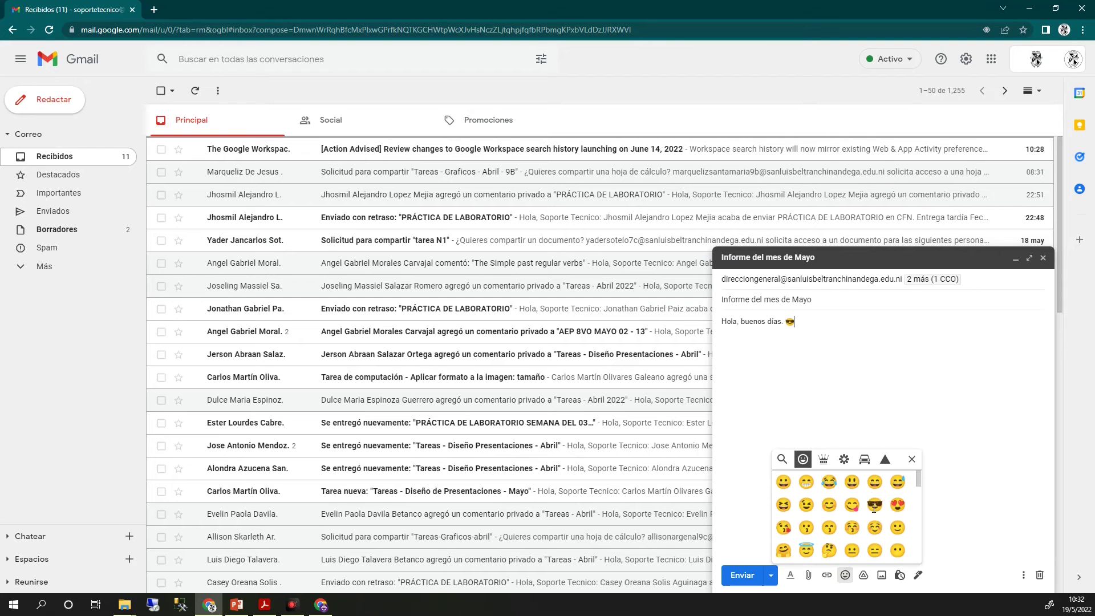
{"action": "left_click", "coordinate": [862, 575]}
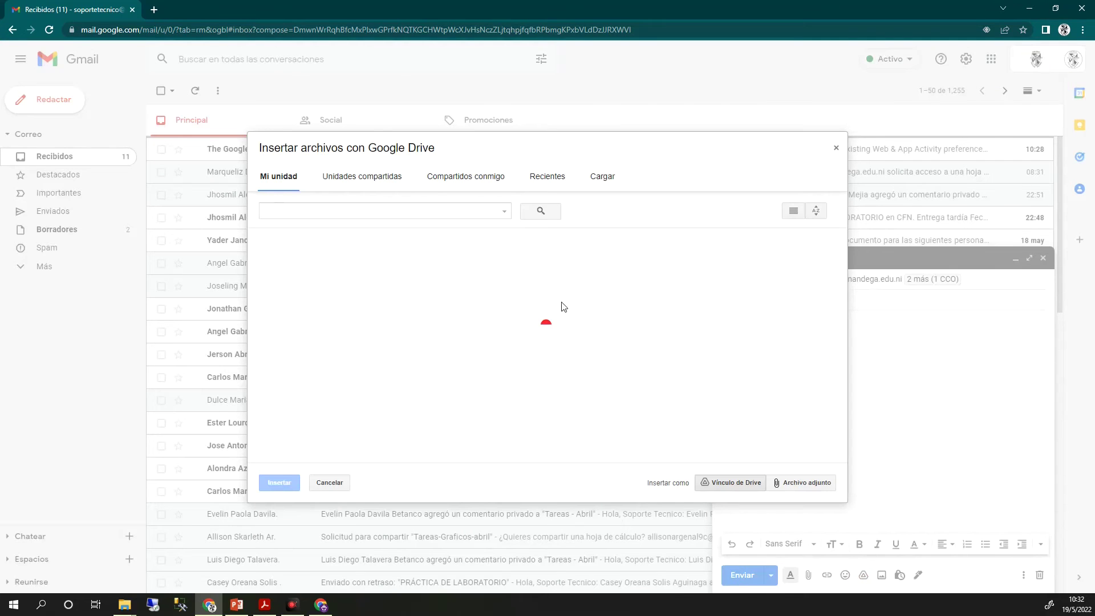
{"action": "left_click", "coordinate": [836, 148]}
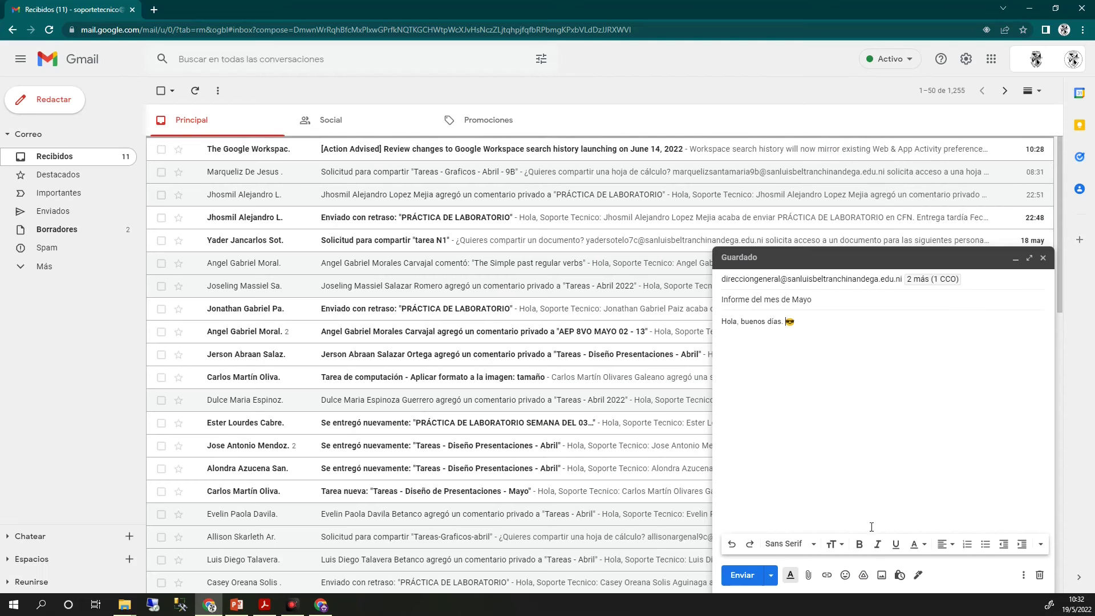
{"action": "left_click", "coordinate": [881, 575]}
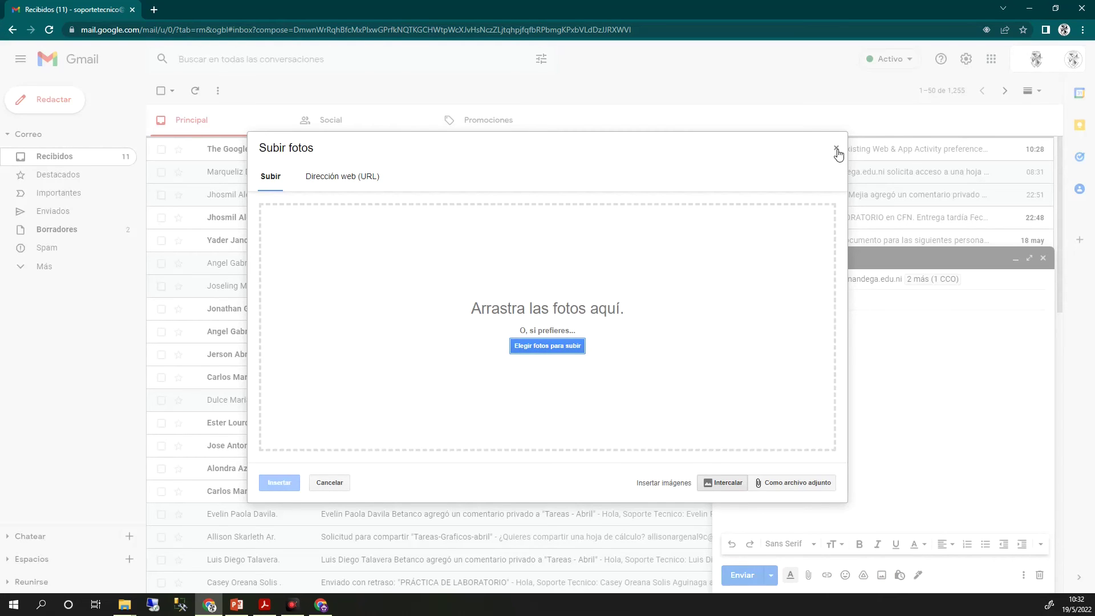
{"action": "left_click", "coordinate": [837, 149]}
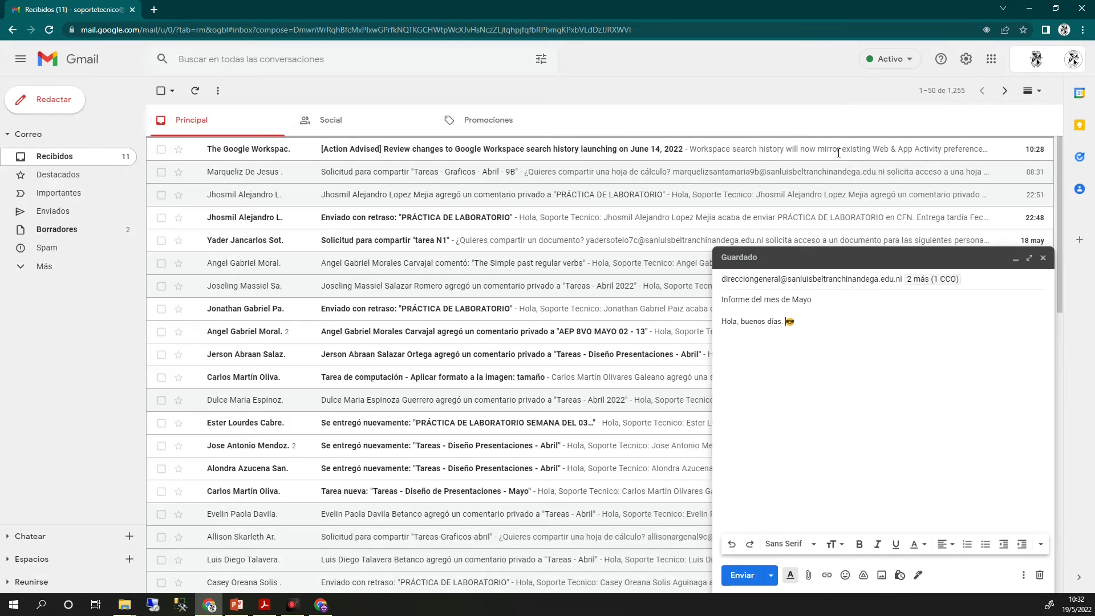
{"action": "left_click", "coordinate": [900, 575]}
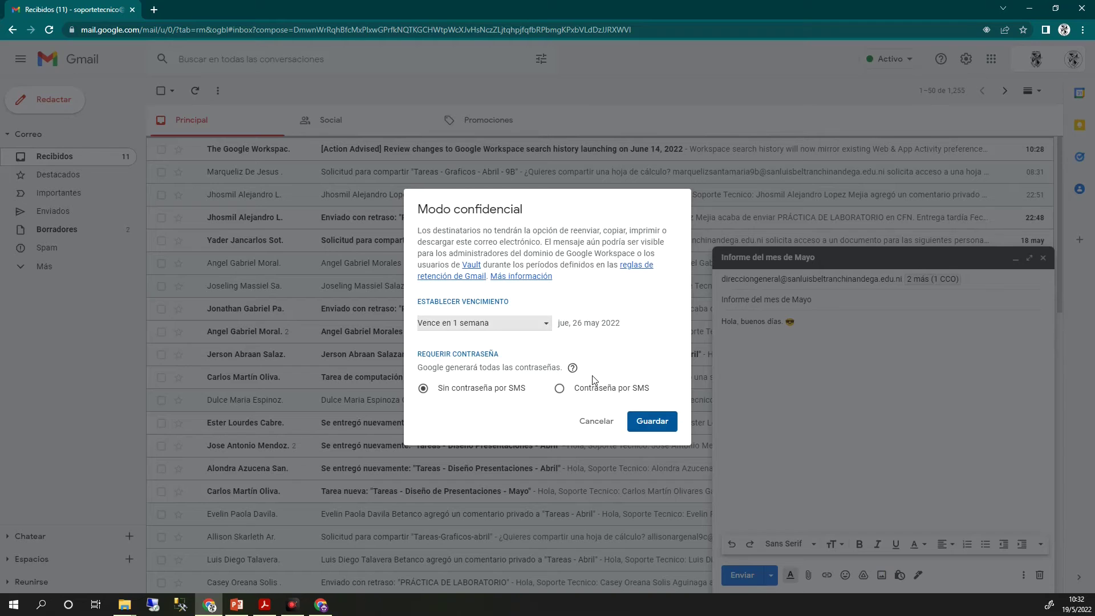
{"action": "mouse_move", "coordinate": [571, 368]}
{"action": "left_click", "coordinate": [546, 323]}
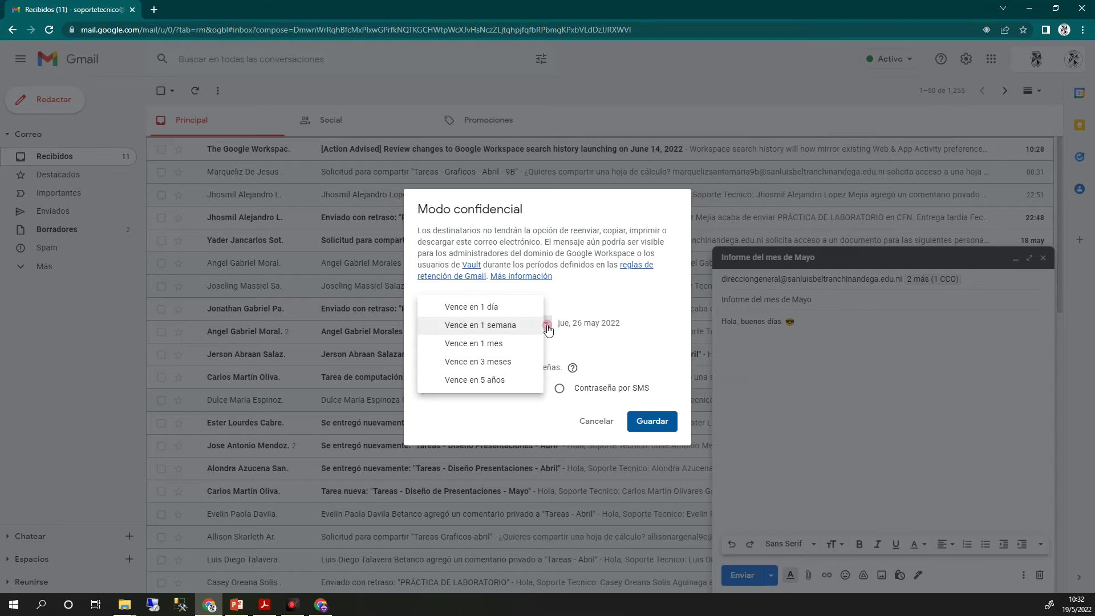
{"action": "left_click", "coordinate": [496, 308]}
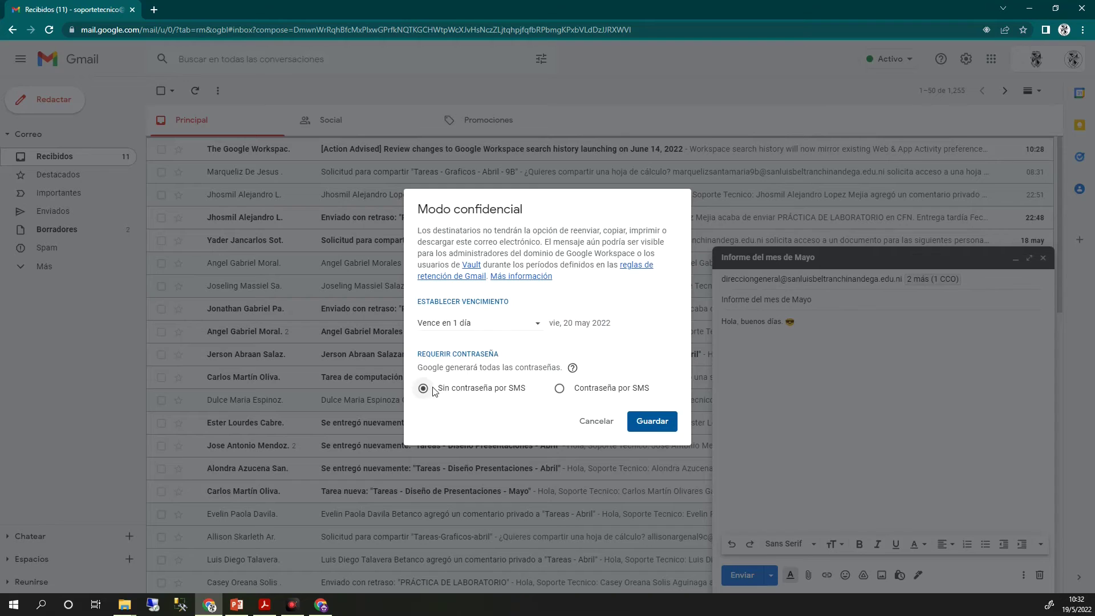
{"action": "left_click_drag", "start_coordinate": [444, 392], "coordinate": [531, 392]}
{"action": "left_click", "coordinate": [635, 330]}
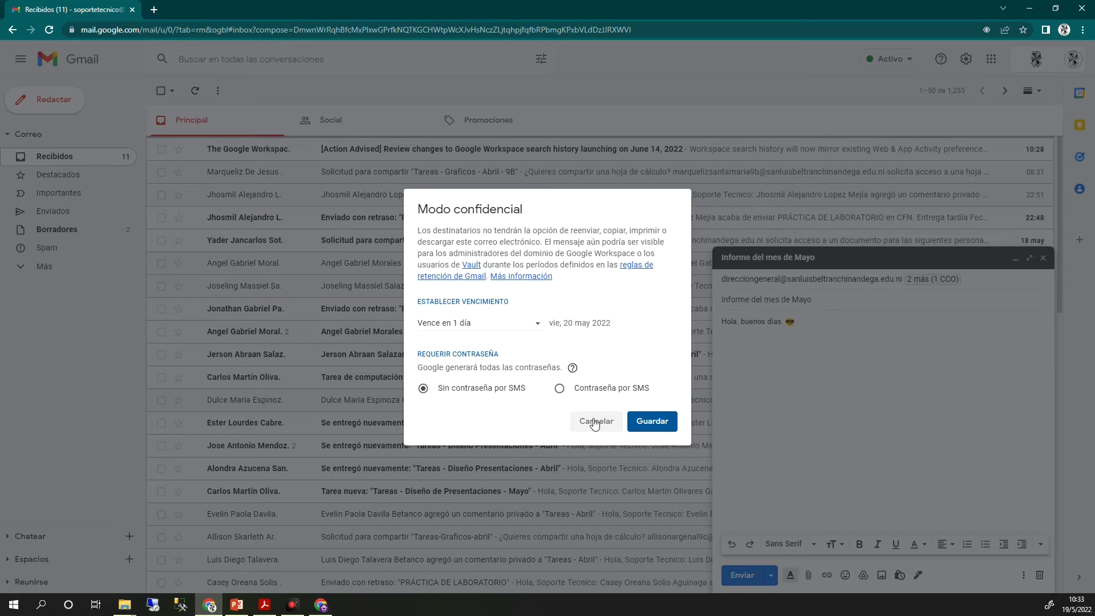
{"action": "left_click", "coordinate": [595, 423]}
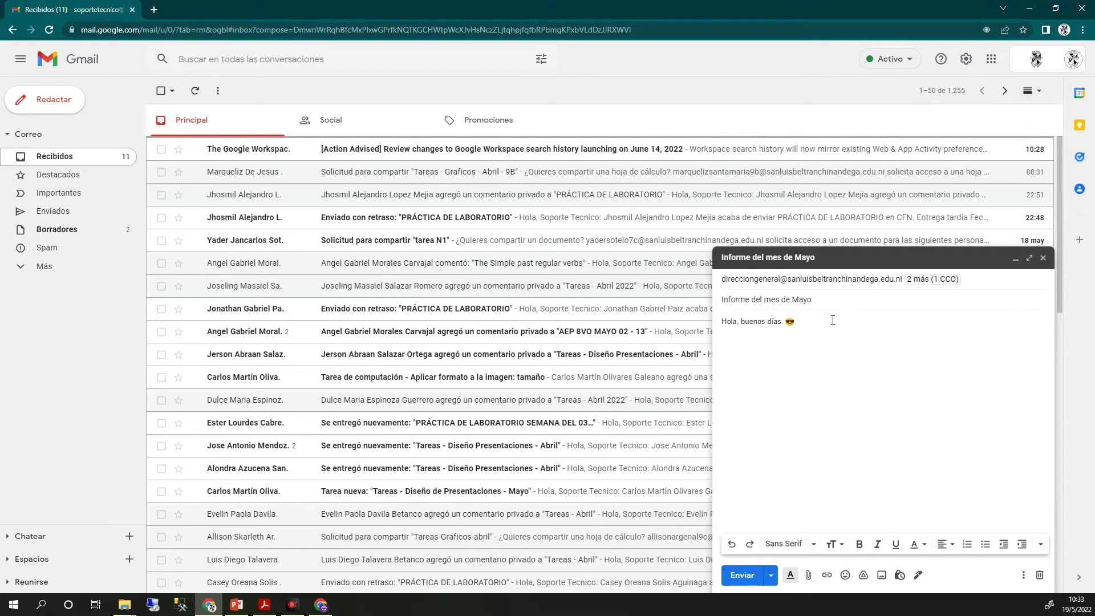
{"action": "left_click", "coordinate": [900, 575]}
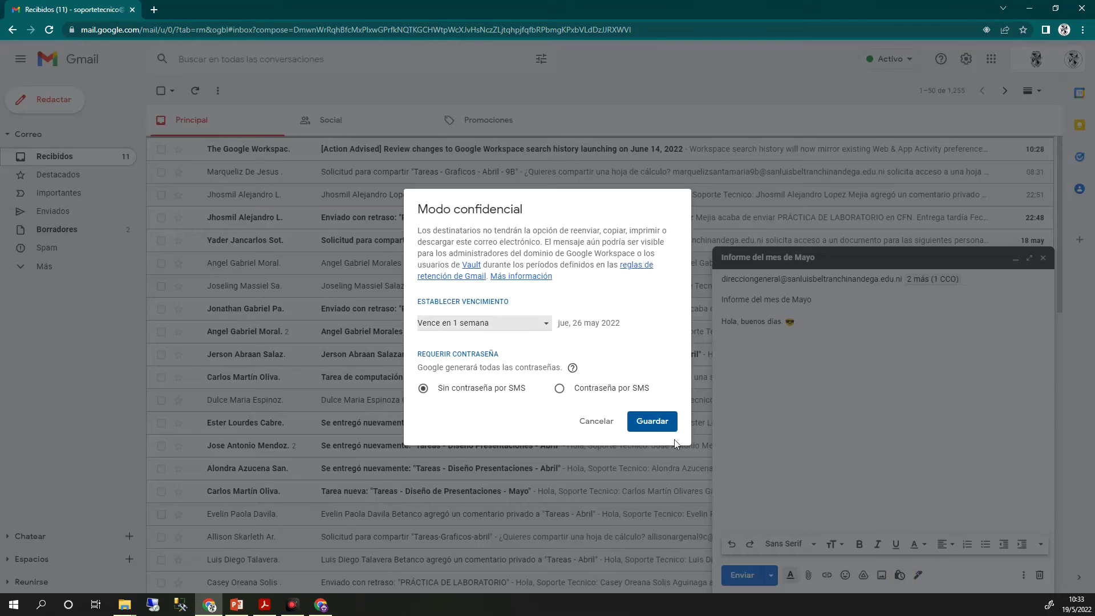
{"action": "left_click", "coordinate": [779, 371]}
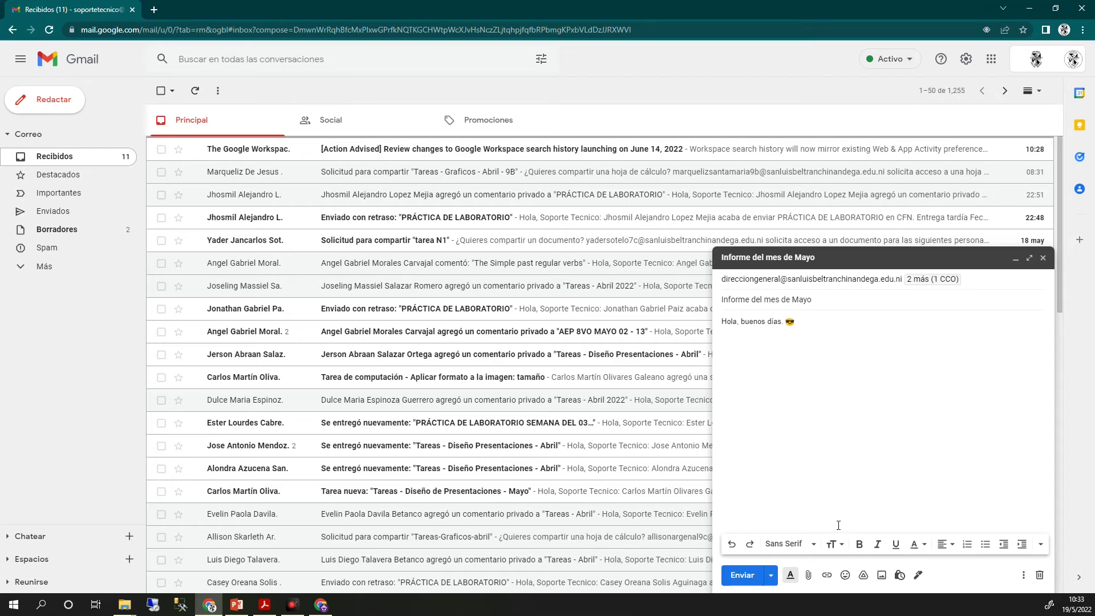
Insert the Soporte Tecnico signature after the greeting, close the draft, and open Borradores.
{"action": "left_click", "coordinate": [1023, 575]}
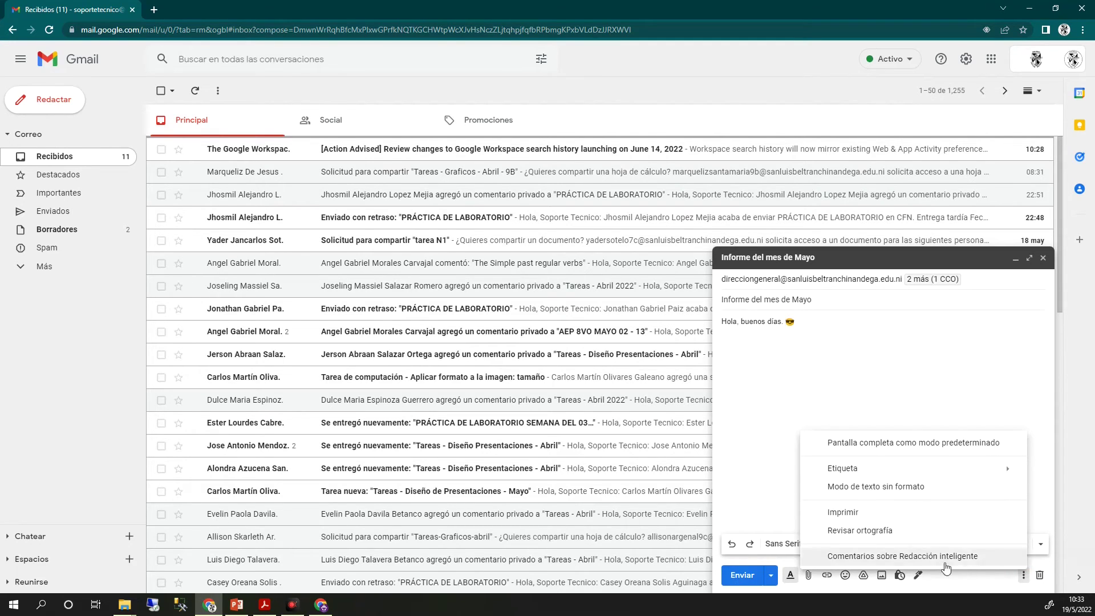
{"action": "left_click", "coordinate": [742, 429]}
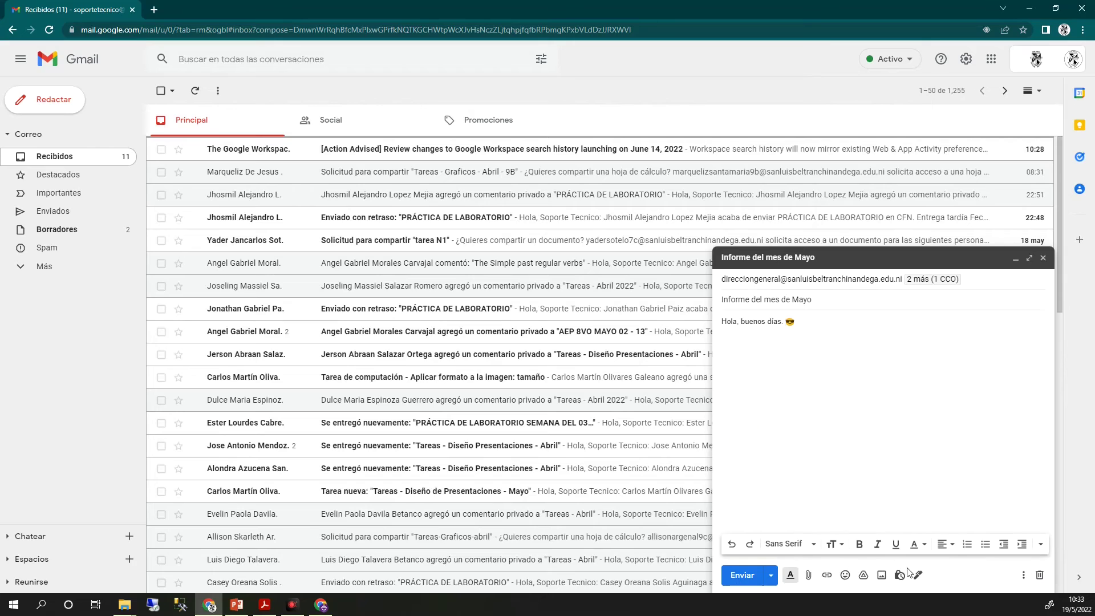
{"action": "left_click", "coordinate": [850, 346]}
{"action": "left_click", "coordinate": [849, 327]}
{"action": "left_click", "coordinate": [811, 324]}
{"action": "left_click", "coordinate": [918, 576]}
{"action": "left_click", "coordinate": [938, 564]}
{"action": "left_click", "coordinate": [828, 398]}
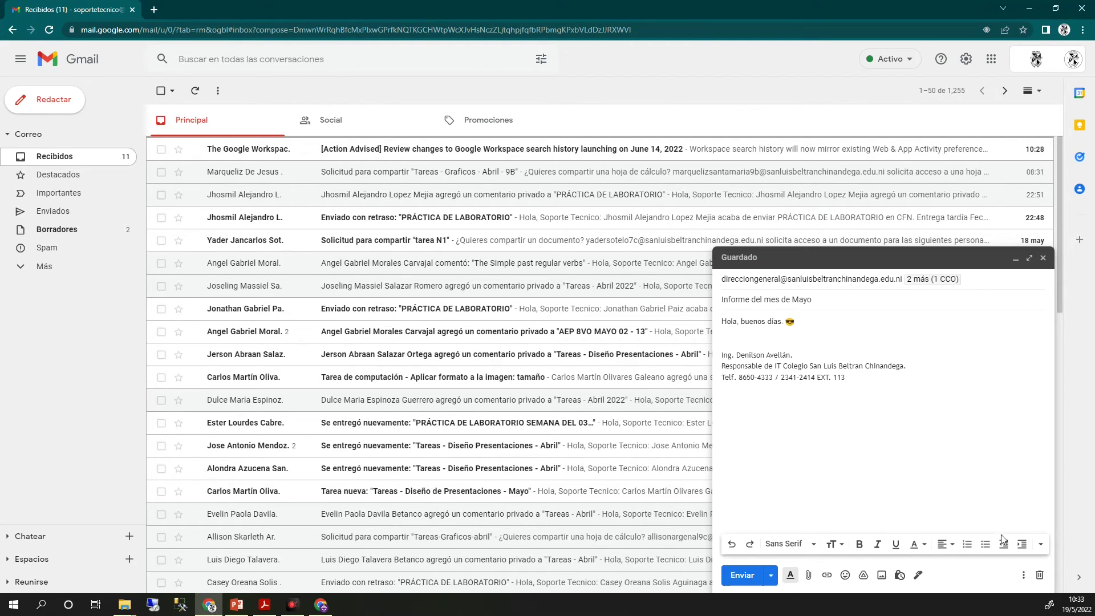
{"action": "left_click", "coordinate": [1043, 258]}
{"action": "left_click", "coordinate": [86, 232]}
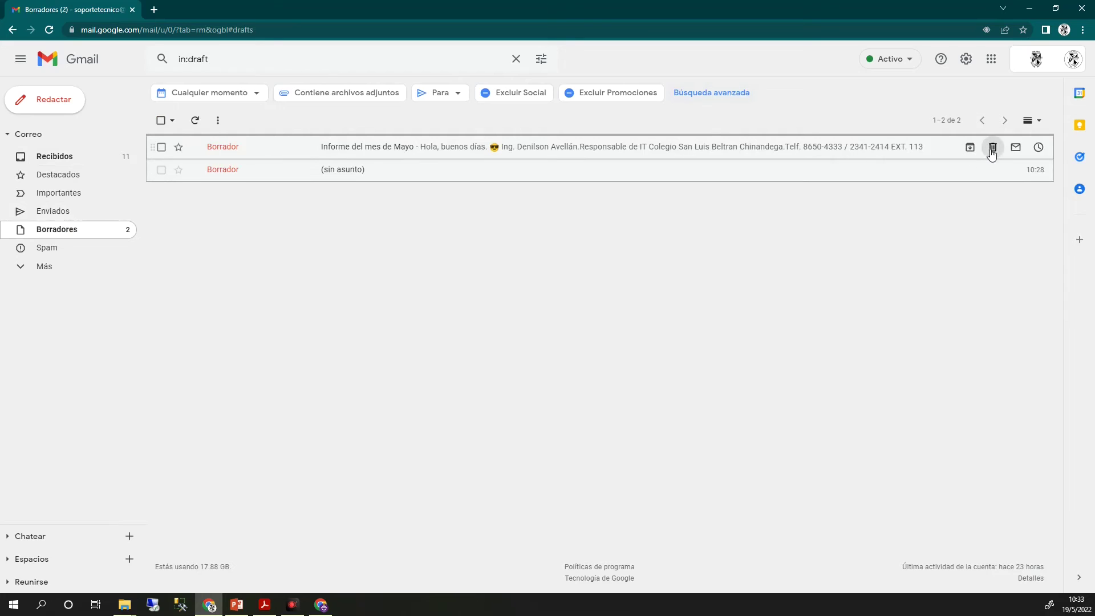
Trash both drafts, empty the Papelera permanently, then view Programados and Todos.
{"action": "left_click", "coordinate": [992, 146]}
{"action": "left_click", "coordinate": [991, 147]}
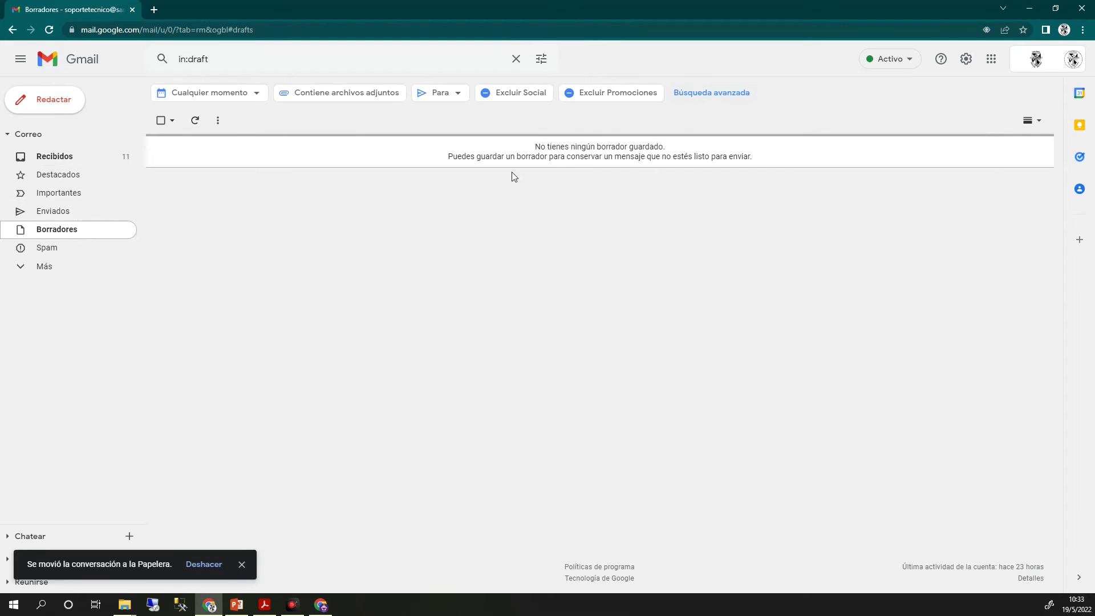
{"action": "left_click", "coordinate": [34, 267]}
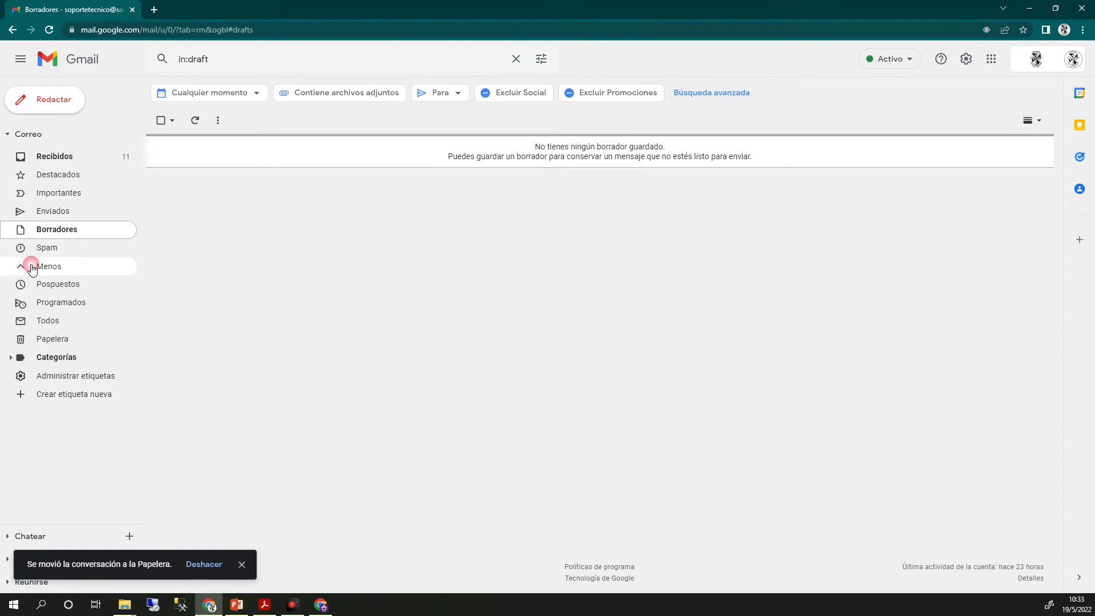
{"action": "left_click", "coordinate": [60, 339]}
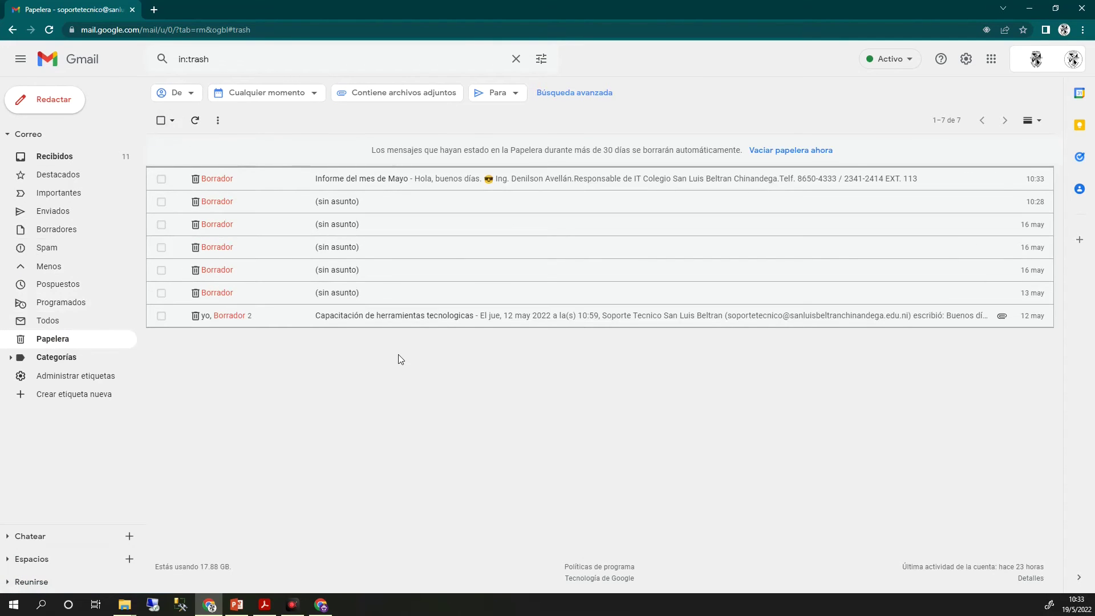
{"action": "left_click", "coordinate": [785, 153]}
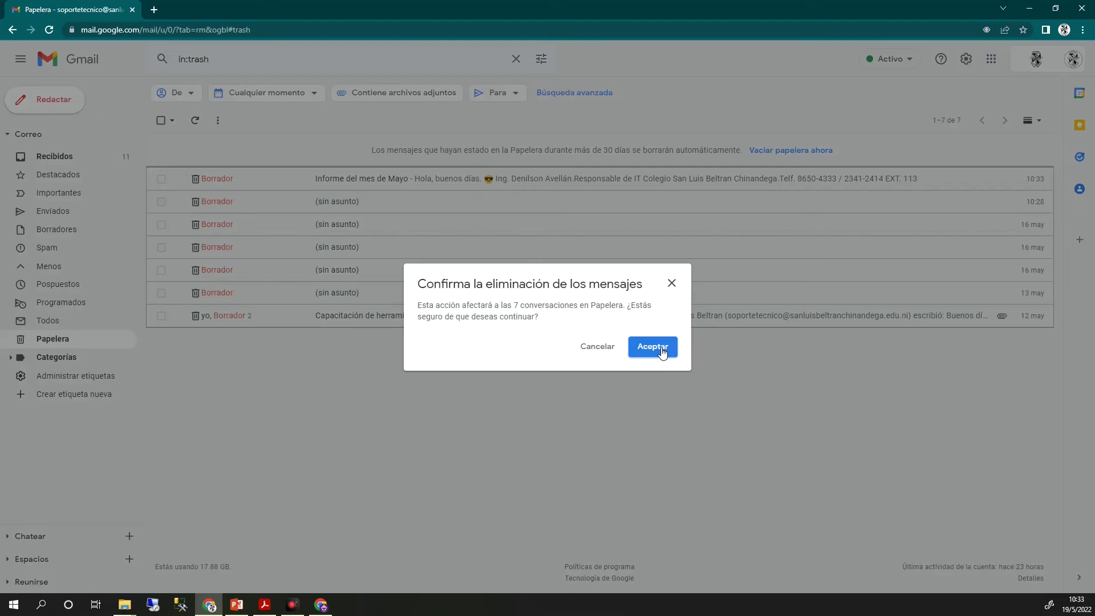
{"action": "left_click", "coordinate": [655, 346]}
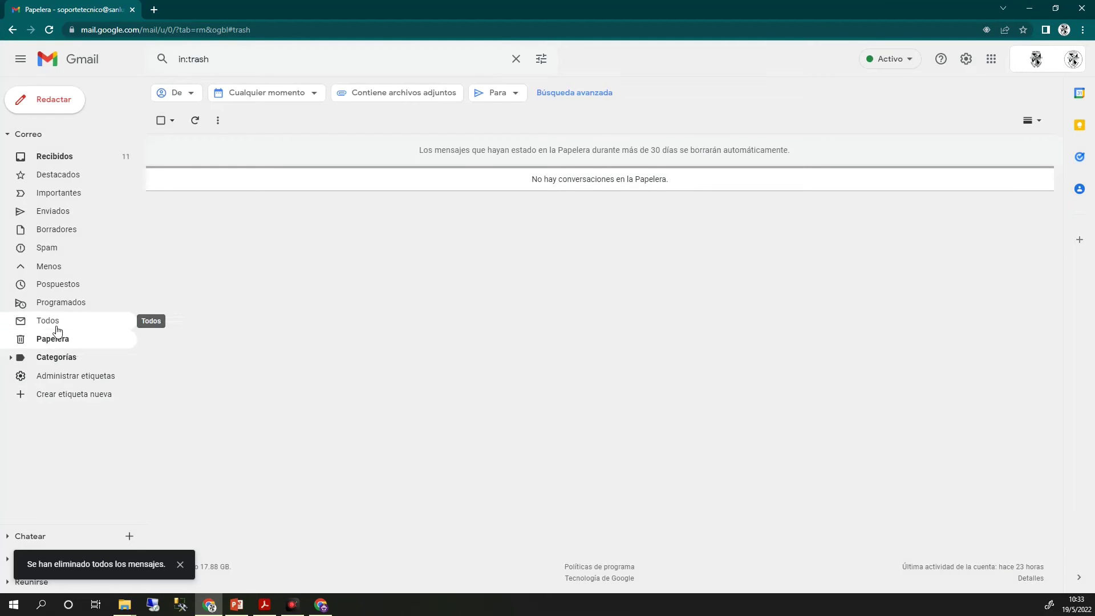
{"action": "left_click", "coordinate": [74, 303]}
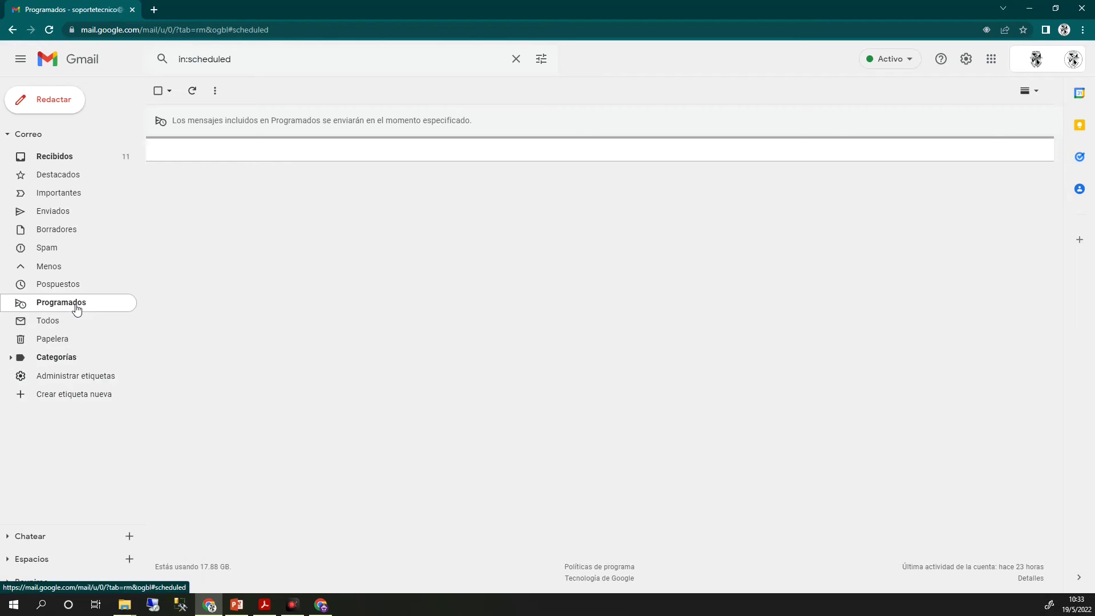
{"action": "left_click", "coordinate": [69, 320]}
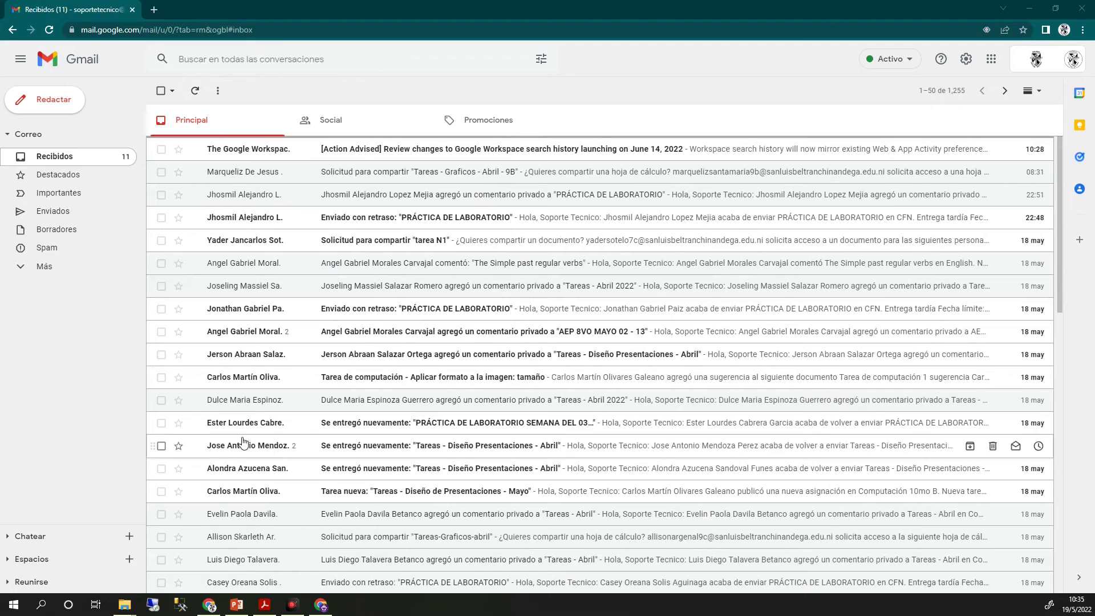
Open label management, then the General settings to locate the undo-send option.
{"action": "left_click", "coordinate": [21, 268]}
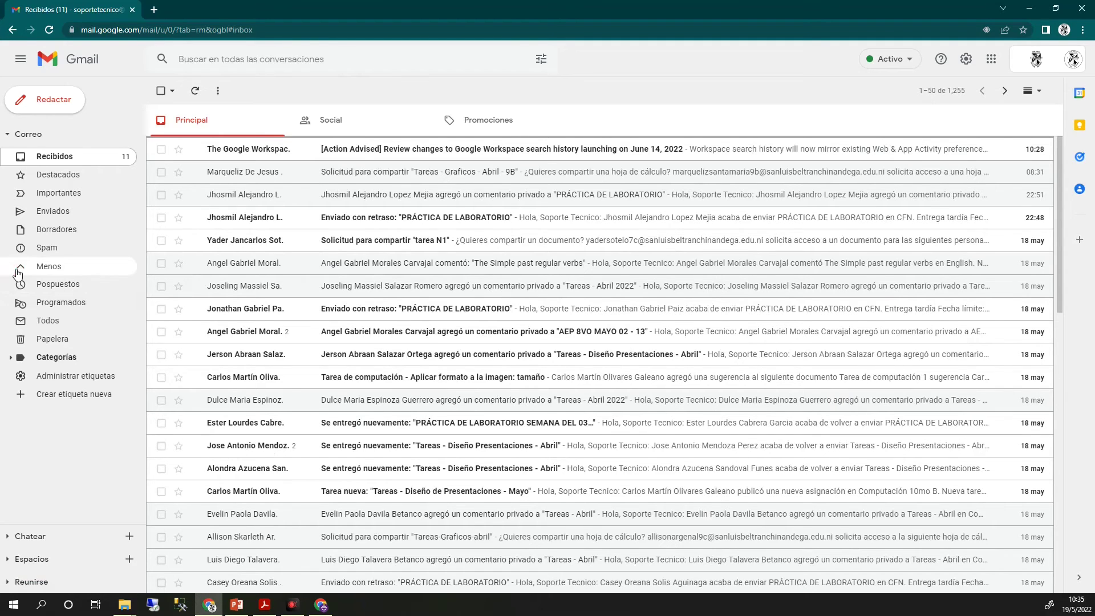
{"action": "left_click", "coordinate": [67, 381]}
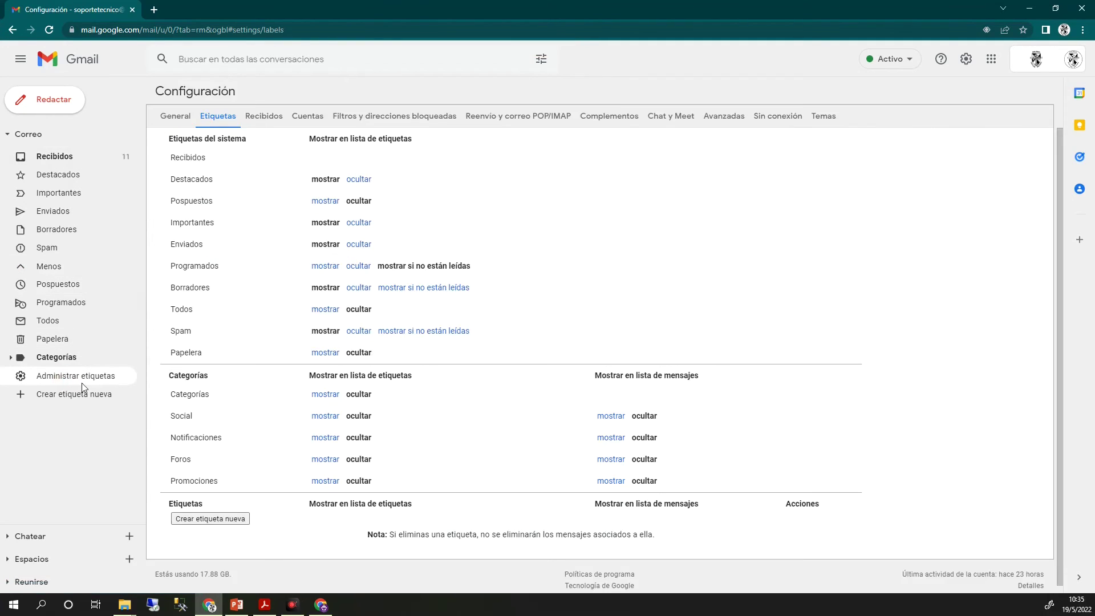
{"action": "left_click", "coordinate": [181, 117]}
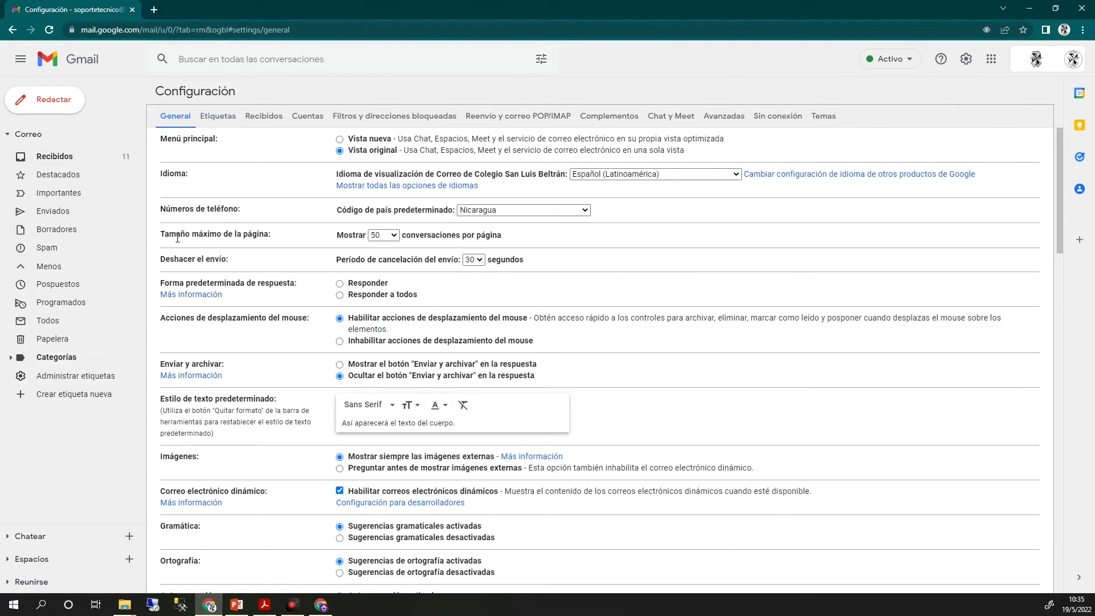
{"action": "left_click_drag", "start_coordinate": [173, 259], "coordinate": [236, 259]}
{"action": "left_click_drag", "start_coordinate": [339, 261], "coordinate": [419, 260]}
{"action": "left_click", "coordinate": [529, 256]}
Keep the undo-send period at 30 seconds and go back to Recibidos.
{"action": "left_click", "coordinate": [481, 260]}
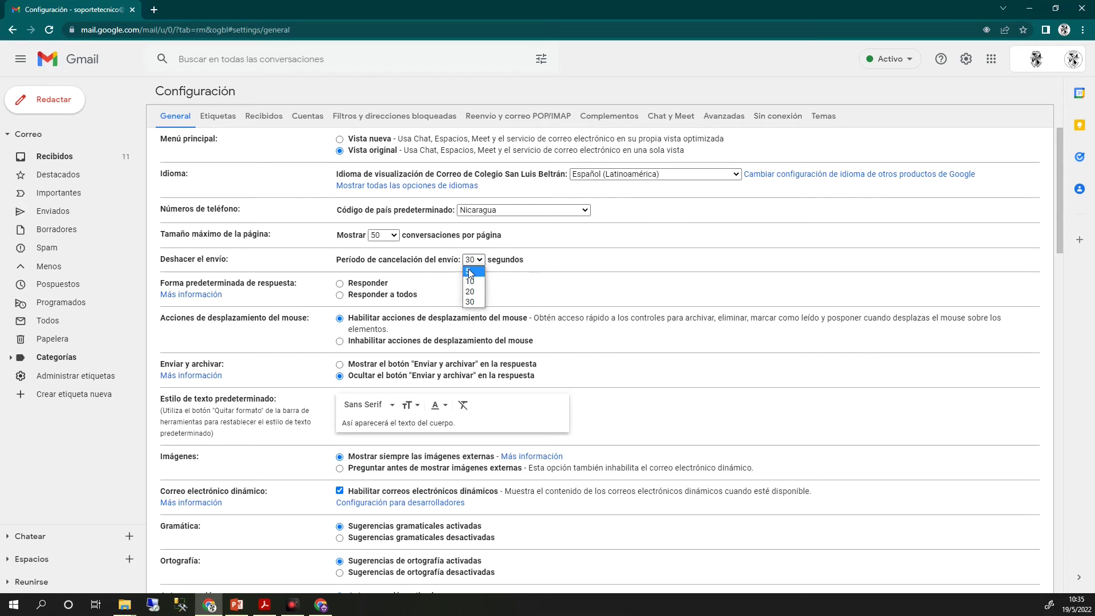
{"action": "left_click", "coordinate": [530, 260]}
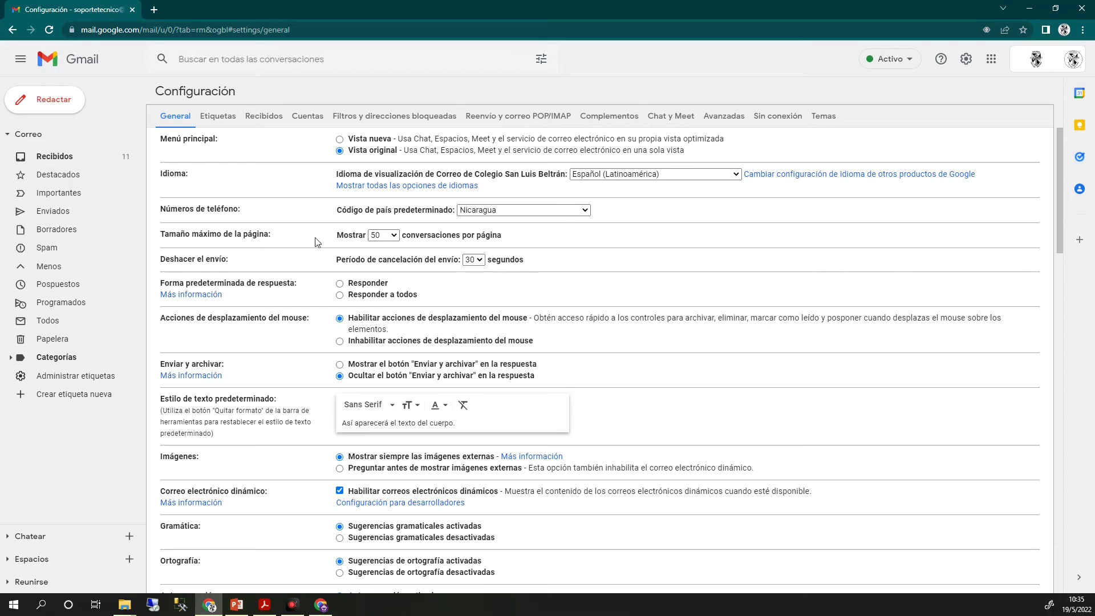
{"action": "left_click", "coordinate": [76, 161]}
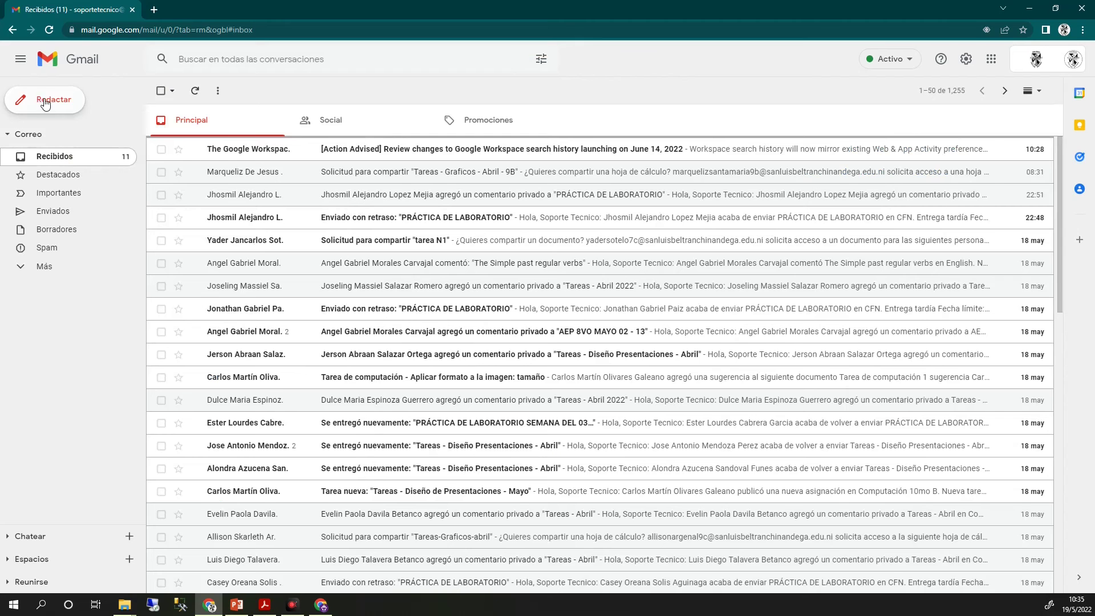
Compose a new 'tarea' message to Sub Dirección Académica with the signature removed.
{"action": "left_click", "coordinate": [45, 102]}
{"action": "left_click", "coordinate": [919, 575]}
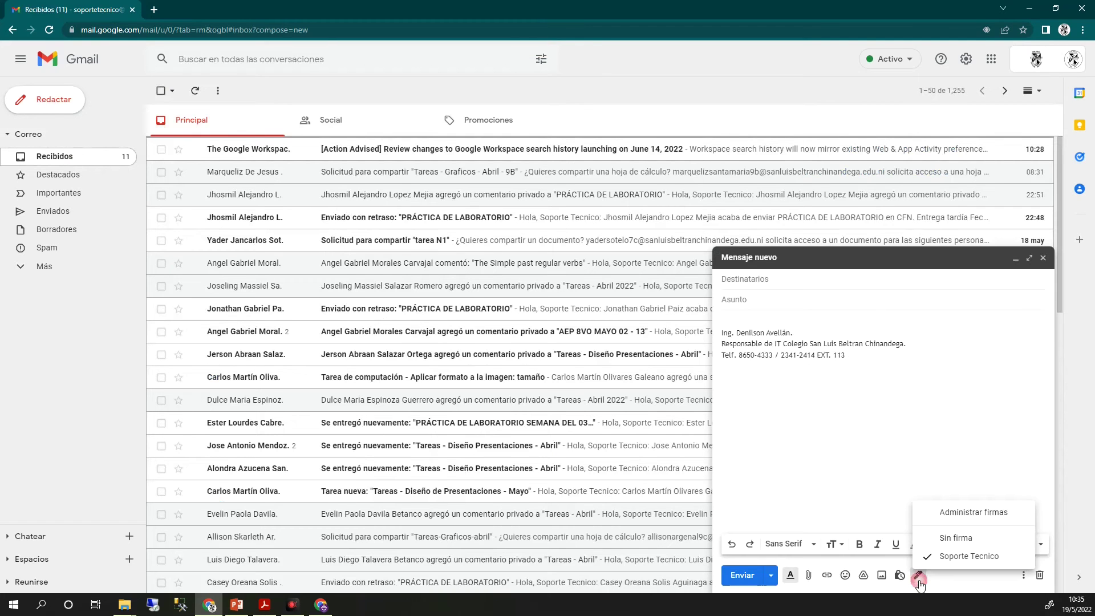
{"action": "left_click", "coordinate": [928, 538]}
{"action": "left_click", "coordinate": [750, 278]}
{"action": "type", "text": "sub"}
{"action": "left_click", "coordinate": [790, 306]}
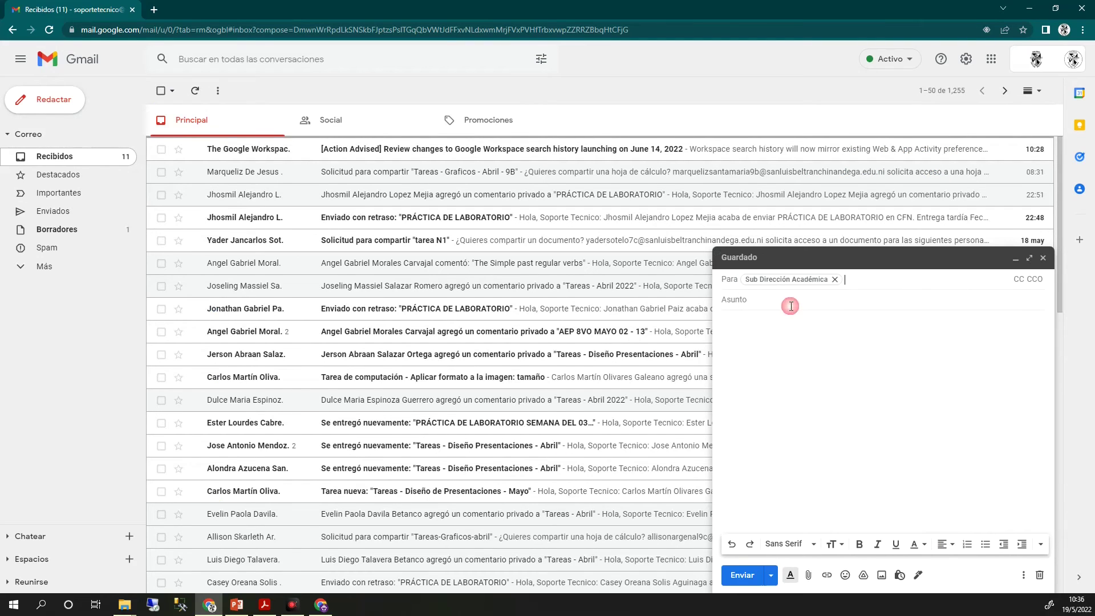
{"action": "left_click", "coordinate": [753, 301]}
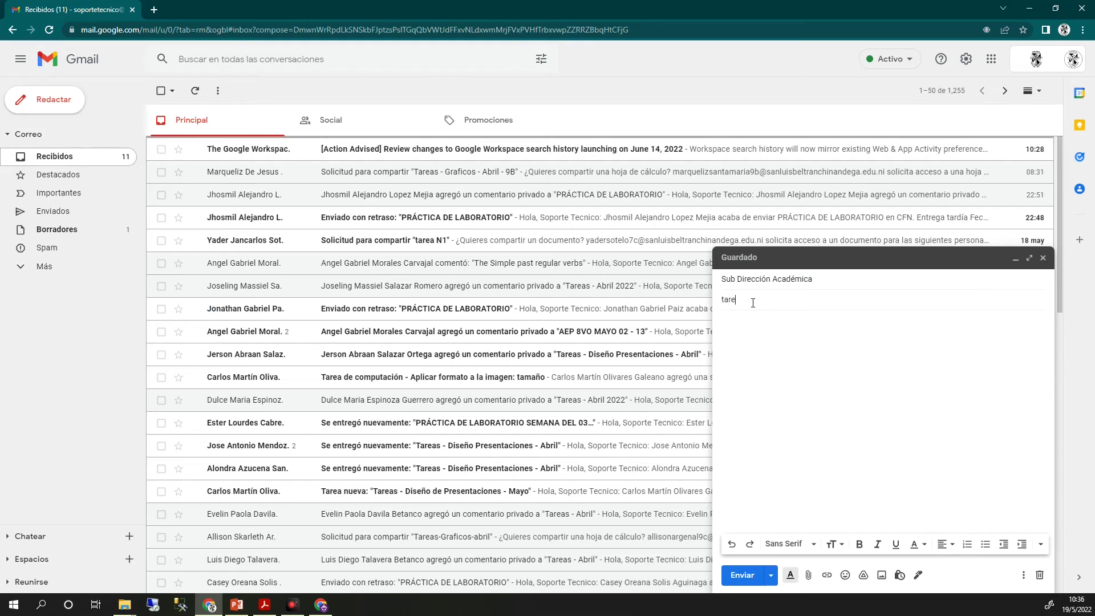
{"action": "type", "text": "tarea"}
{"action": "left_click", "coordinate": [751, 321]}
Send the tarea message, undo the send, and close it as a draft.
{"action": "left_click", "coordinate": [740, 575]}
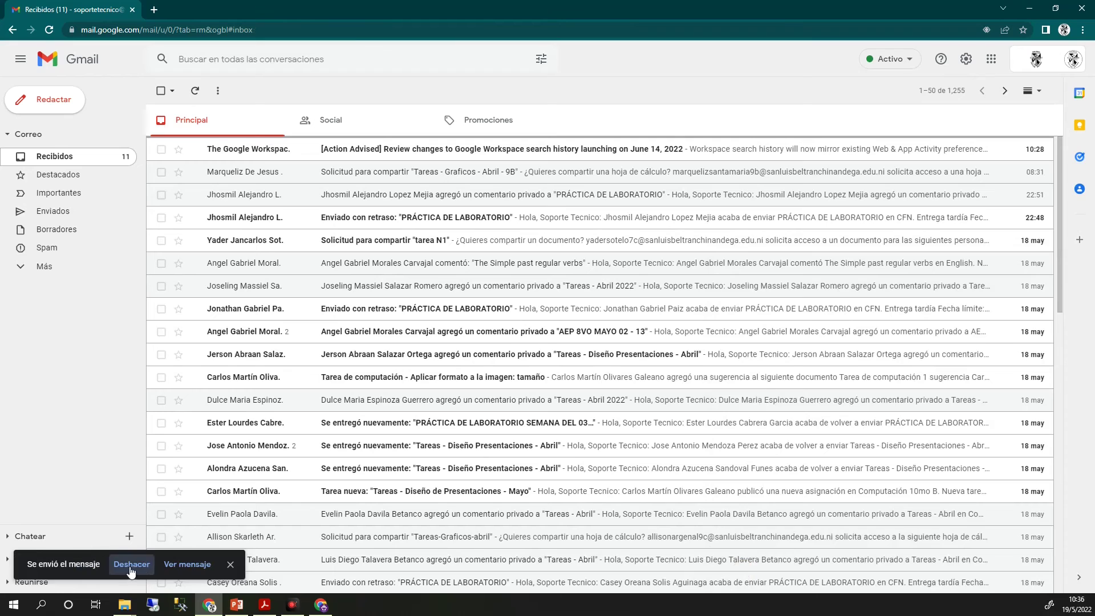
{"action": "left_click", "coordinate": [126, 566]}
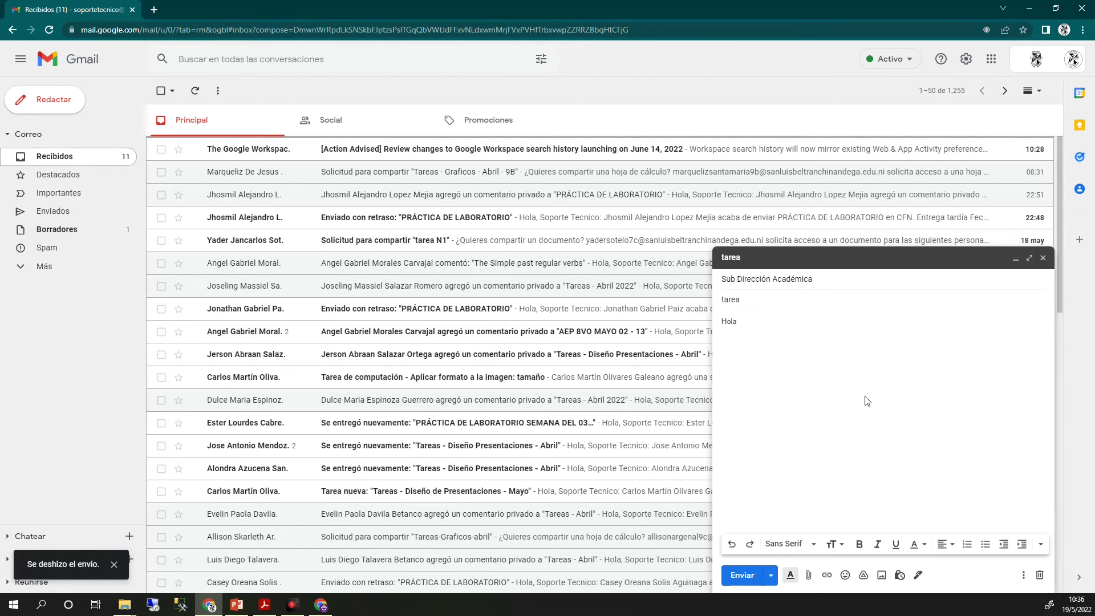
{"action": "left_click", "coordinate": [1042, 261]}
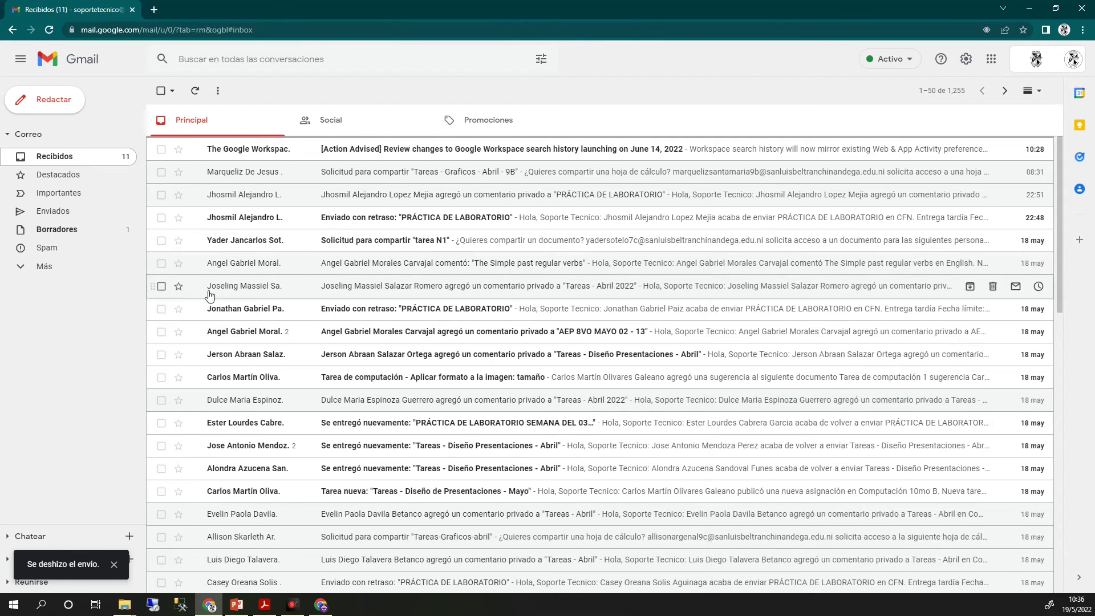
Delete the tarea draft from Borradores, permanently empty Papelera, and return to Recibidos.
{"action": "left_click", "coordinate": [100, 230]}
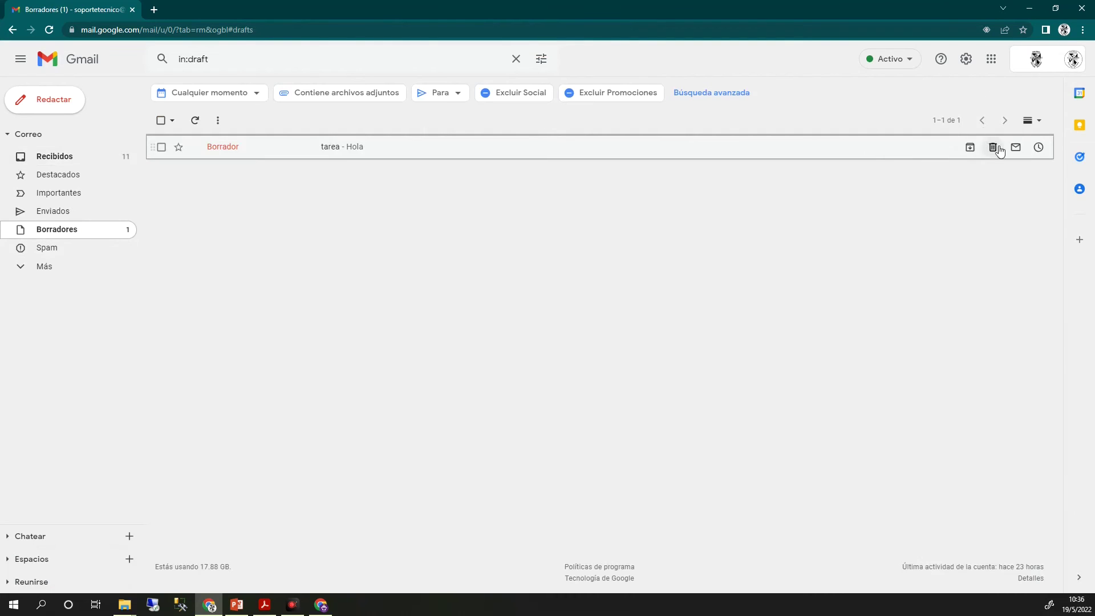
{"action": "left_click", "coordinate": [993, 148]}
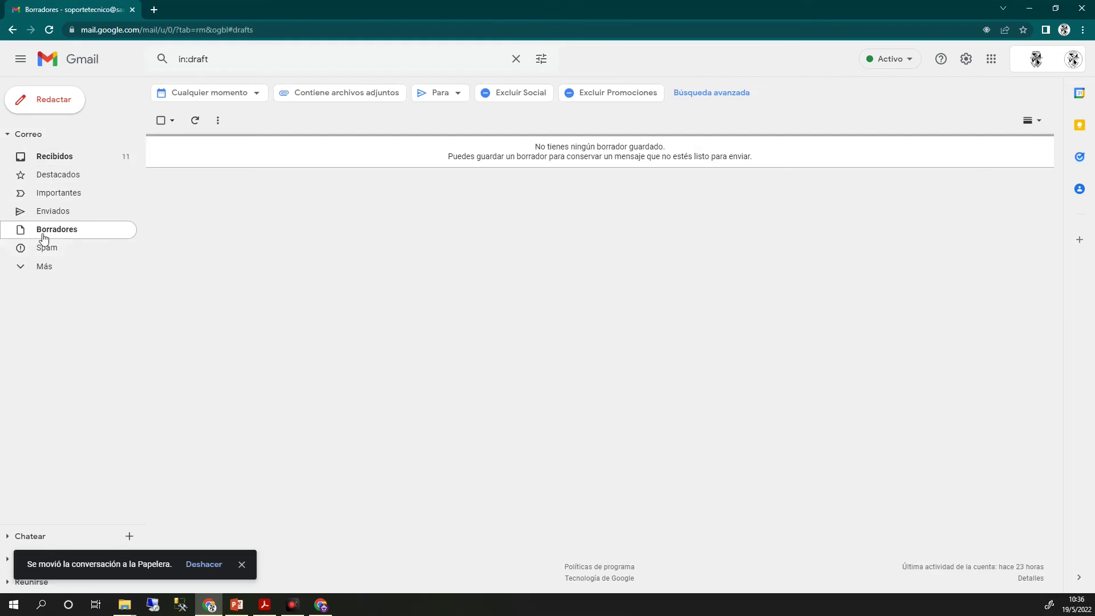
{"action": "left_click", "coordinate": [26, 267]}
{"action": "left_click", "coordinate": [40, 340]}
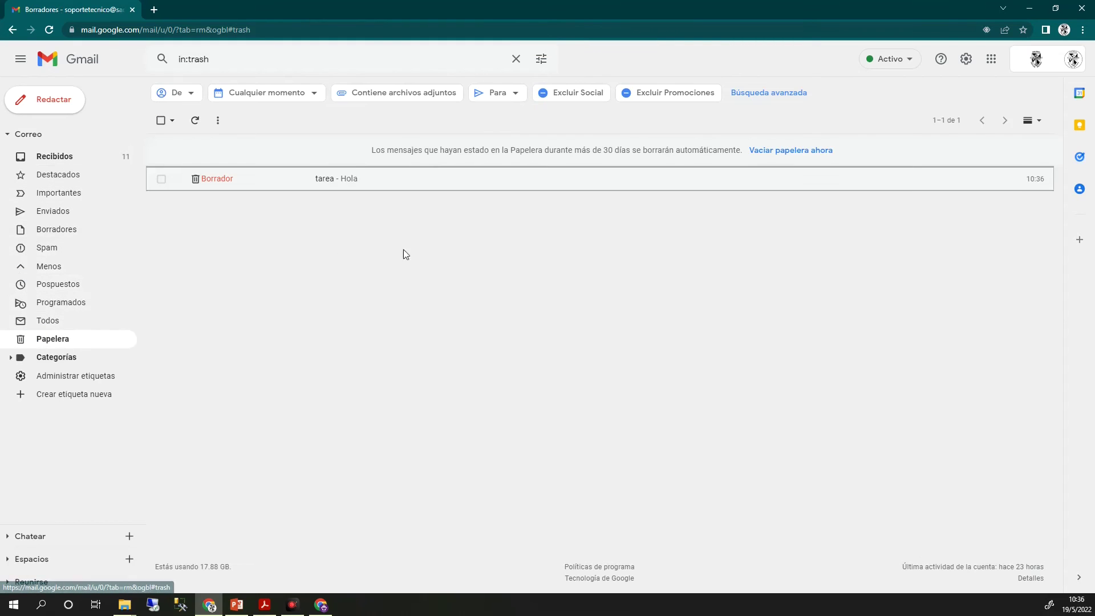
{"action": "left_click", "coordinate": [800, 150]}
{"action": "left_click", "coordinate": [657, 348]}
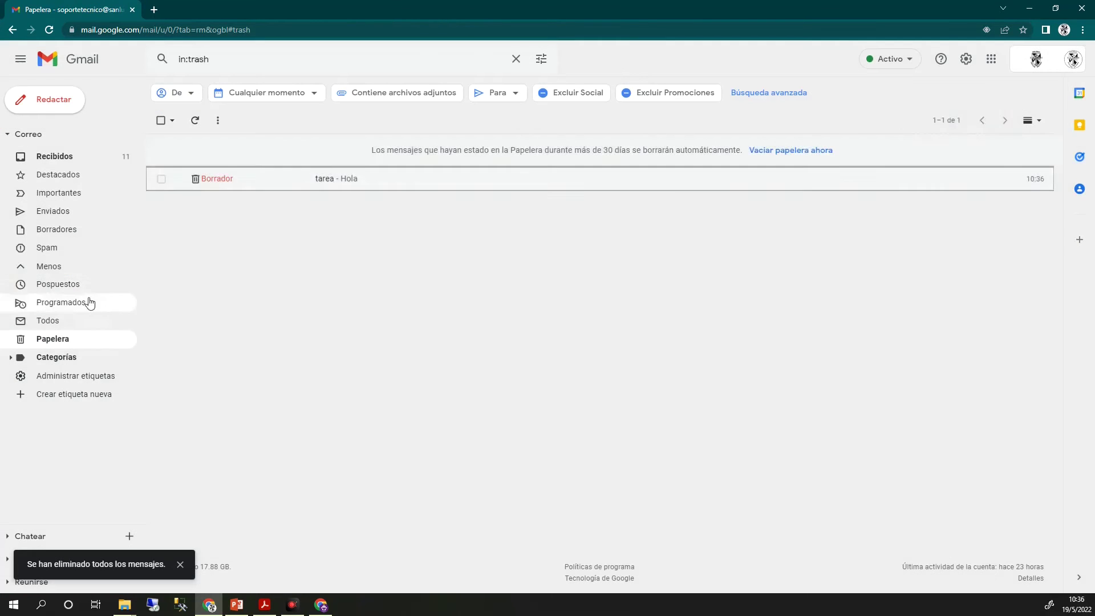
{"action": "left_click", "coordinate": [72, 157]}
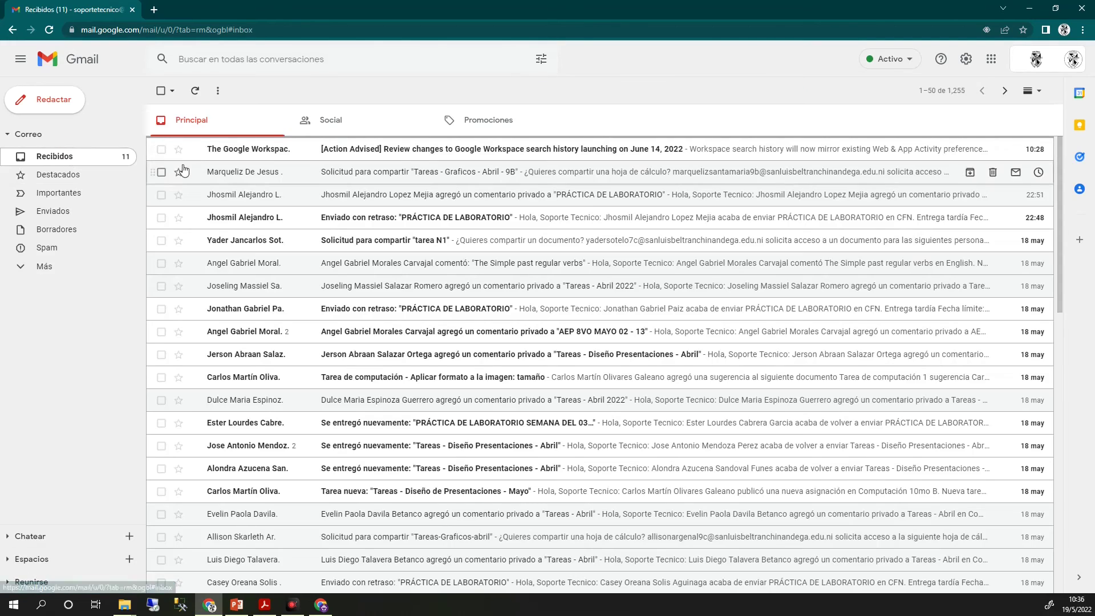
{"action": "left_click", "coordinate": [76, 268]}
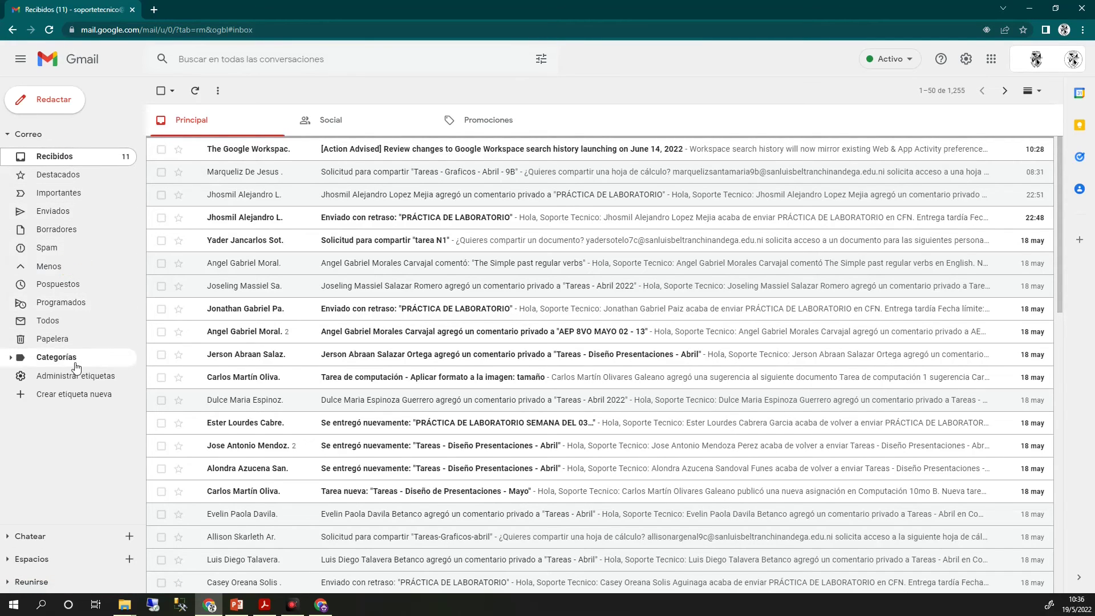
{"action": "left_click", "coordinate": [92, 376]}
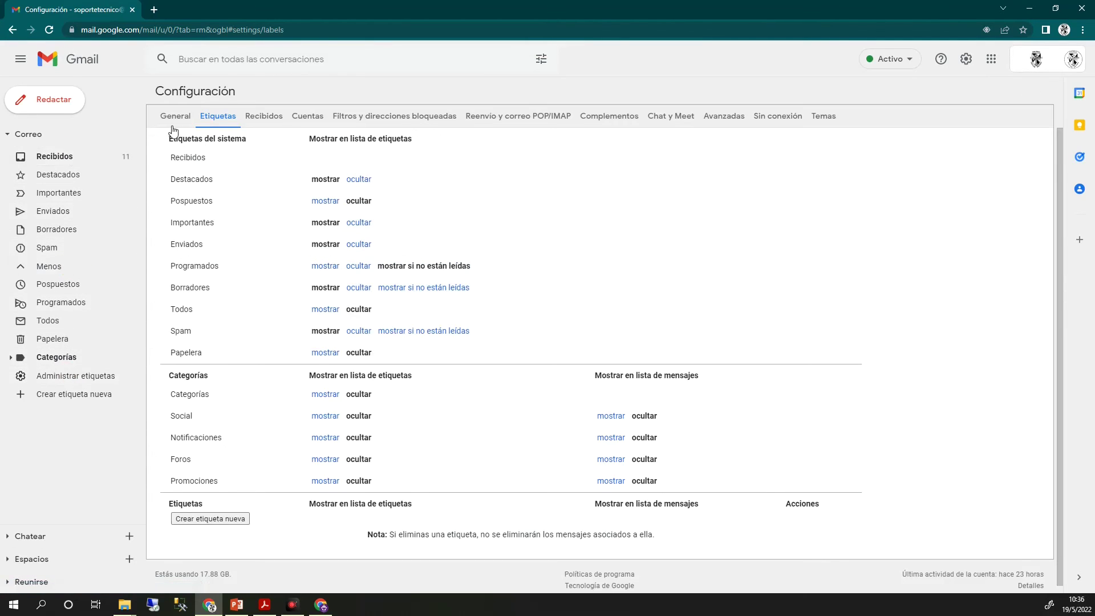
{"action": "left_click", "coordinate": [175, 116]}
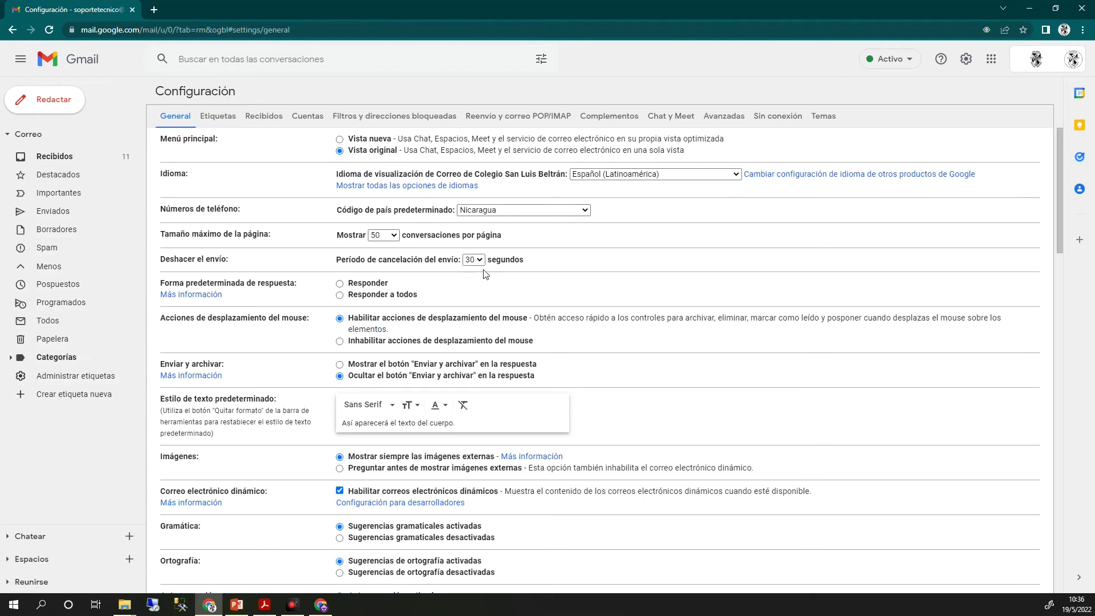
{"action": "left_click_drag", "start_coordinate": [202, 233], "coordinate": [270, 233]}
{"action": "left_click", "coordinate": [295, 230]}
{"action": "left_click", "coordinate": [394, 235]}
{"action": "left_click", "coordinate": [397, 240]}
{"action": "scroll", "coordinate": [398, 238], "scroll_direction": "down", "scroll_amount": 10}
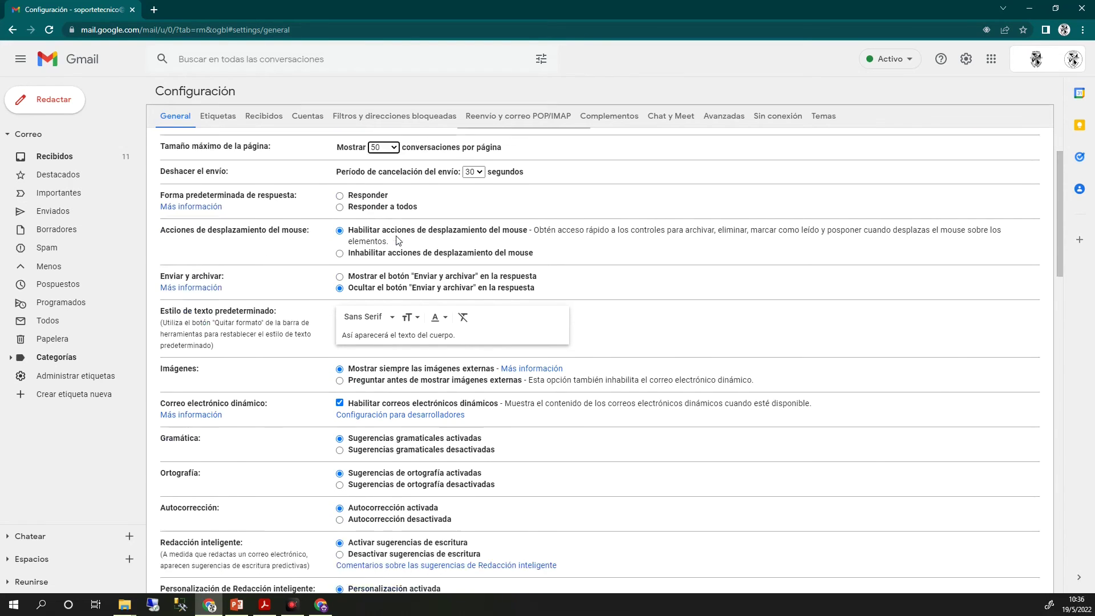
{"action": "scroll", "coordinate": [397, 239], "scroll_direction": "down", "scroll_amount": 6}
{"action": "scroll", "coordinate": [322, 249], "scroll_direction": "up", "scroll_amount": 2}
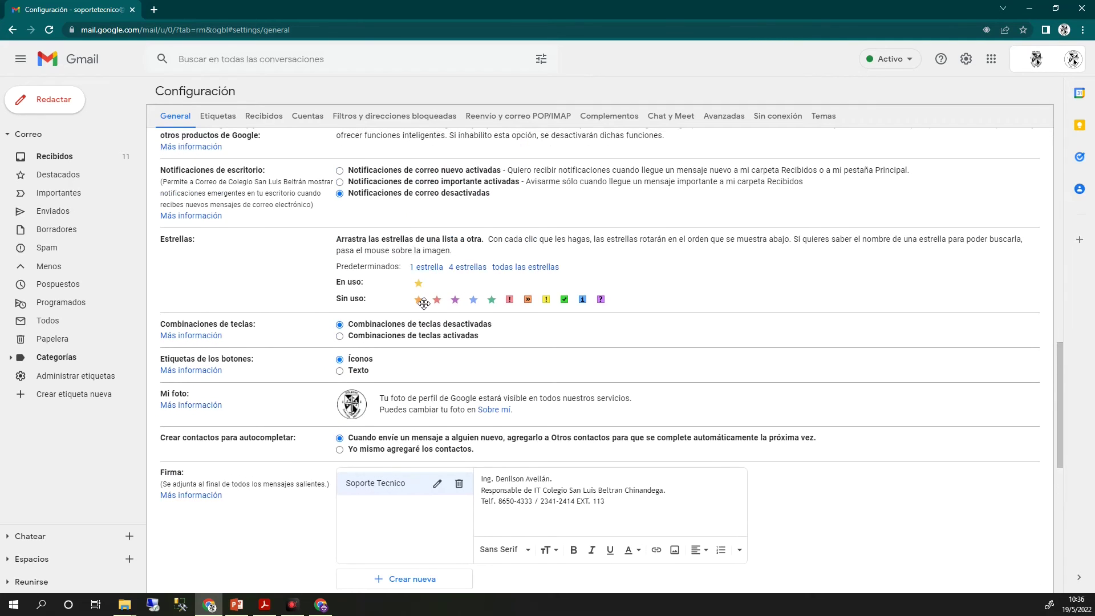
{"action": "scroll", "coordinate": [449, 318], "scroll_direction": "down", "scroll_amount": 8}
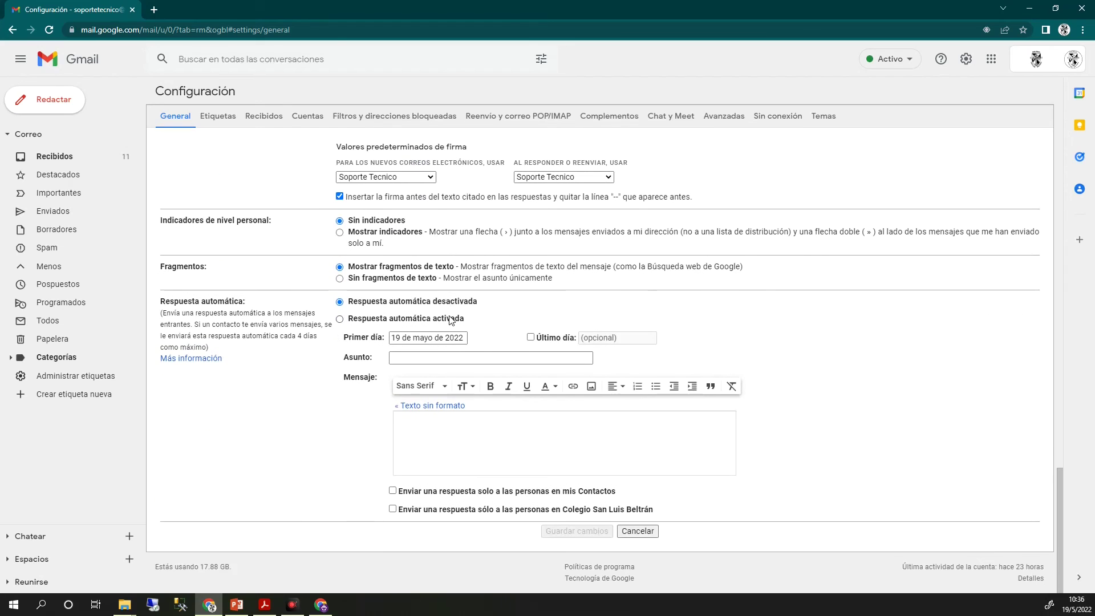
{"action": "scroll", "coordinate": [398, 299], "scroll_direction": "up", "scroll_amount": 15}
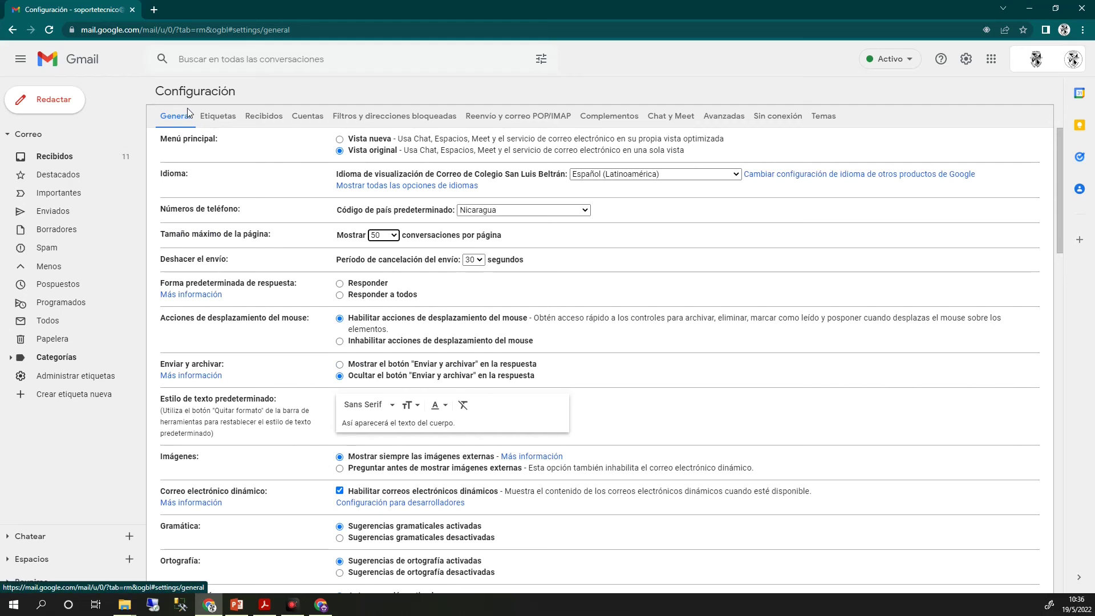
{"action": "left_click", "coordinate": [98, 156]}
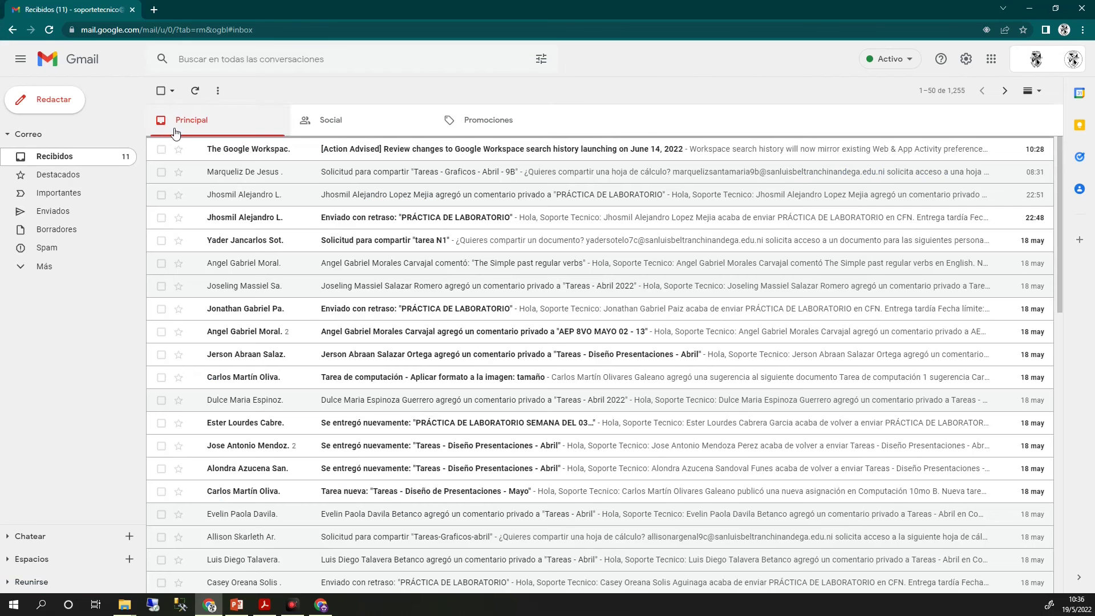
Create a new label named SIRA and set its label colour to orange.
{"action": "left_click", "coordinate": [34, 267]}
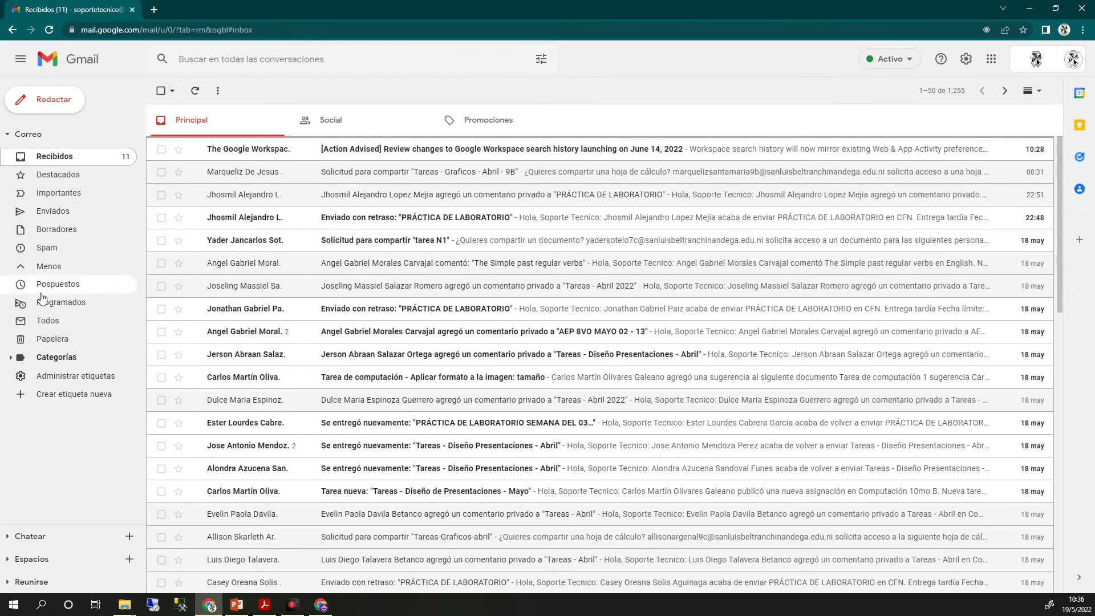
{"action": "left_click", "coordinate": [69, 394]}
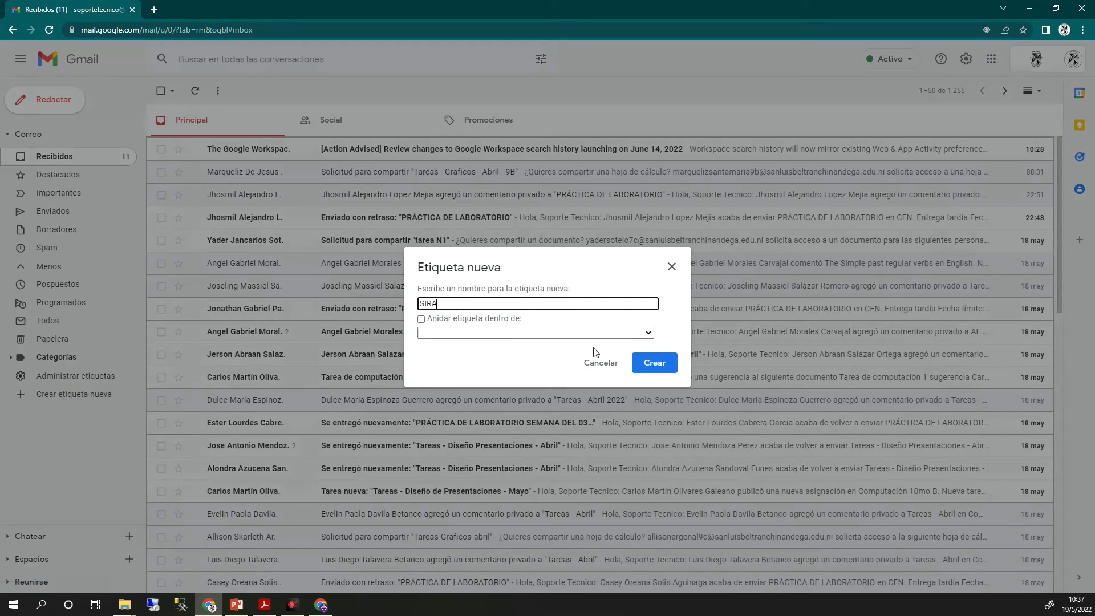
{"action": "left_click", "coordinate": [652, 363]}
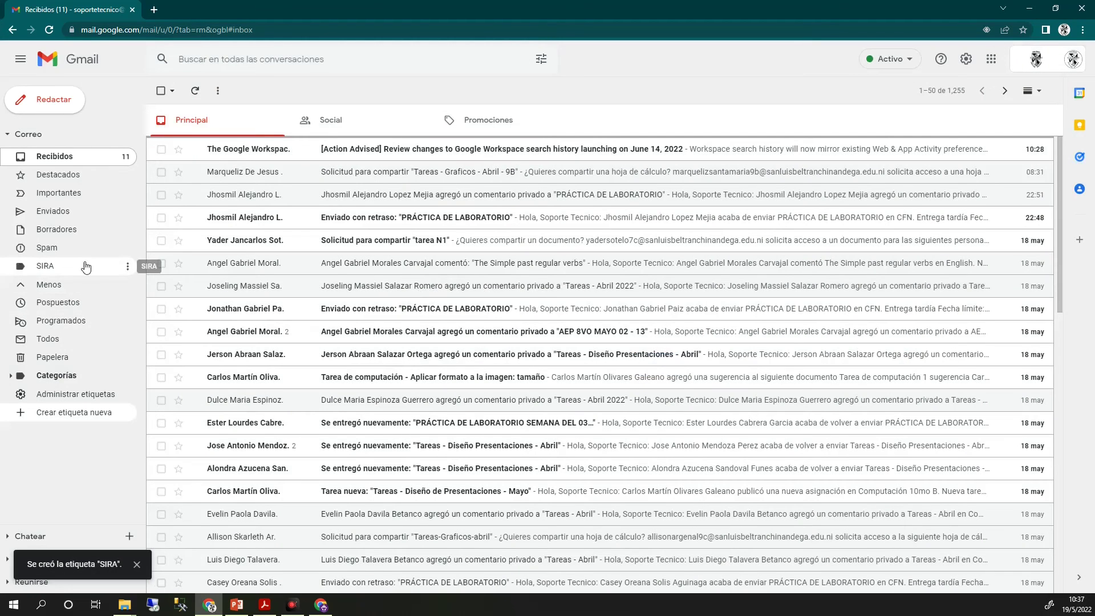
{"action": "left_click", "coordinate": [128, 266]}
{"action": "left_click", "coordinate": [195, 285]}
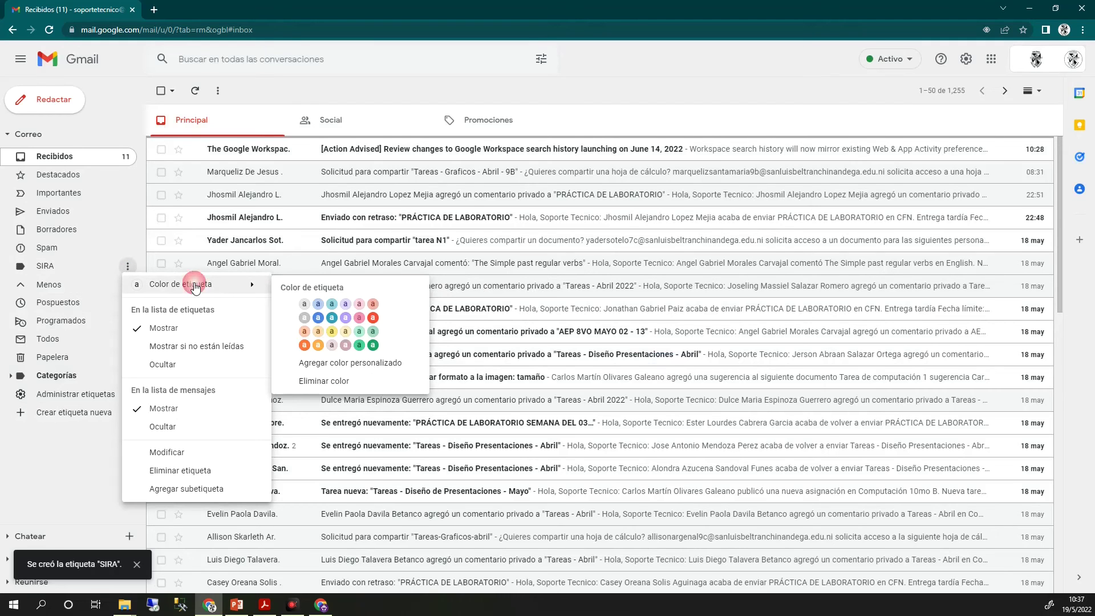
{"action": "left_click", "coordinate": [304, 346]}
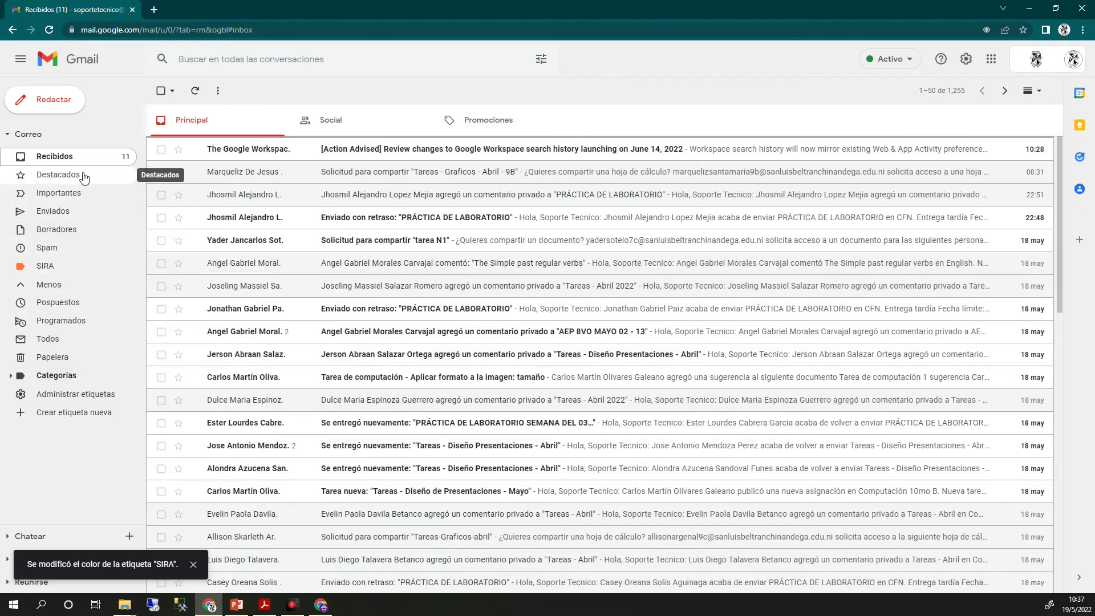
{"action": "left_click", "coordinate": [239, 52]}
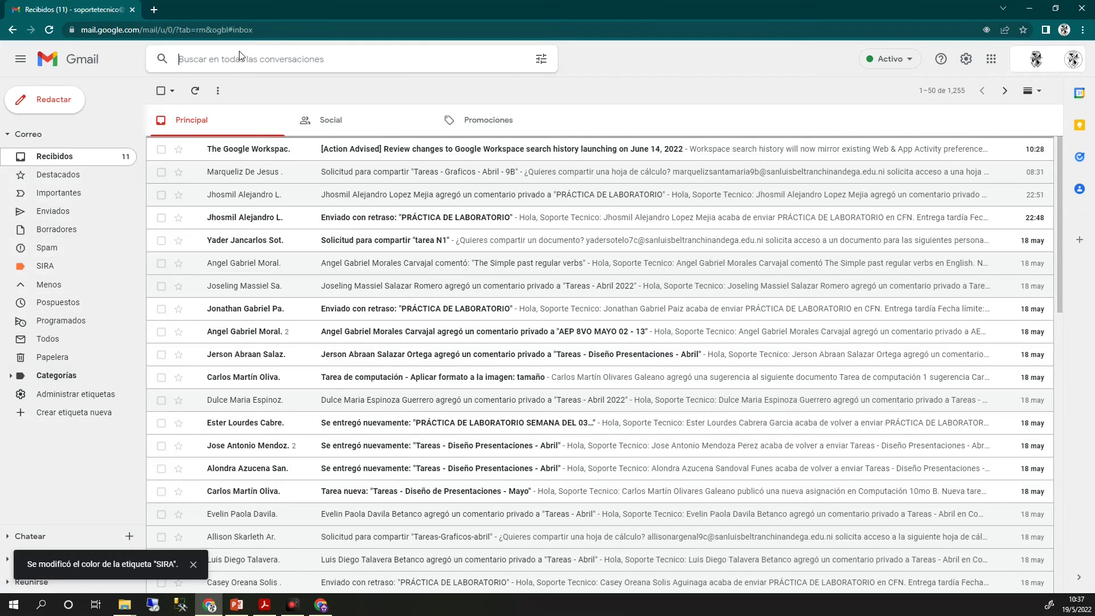
Search for the sender's address and tick all nine of their conversations.
{"action": "type", "text": "d"}
{"action": "key", "text": "BackSpace"}
{"action": "type", "text": "ve"}
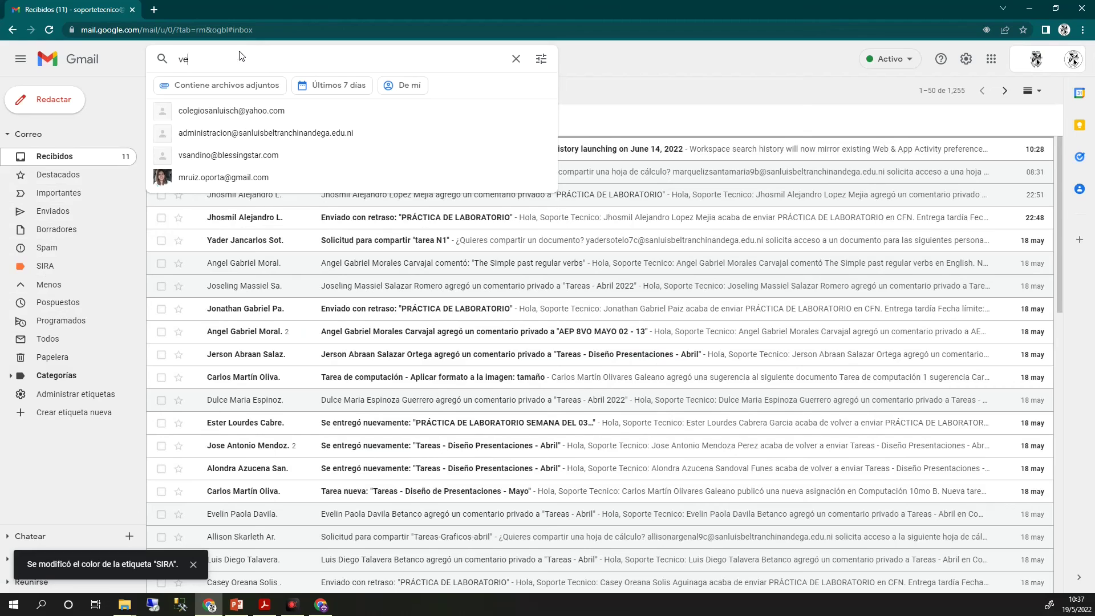
{"action": "type", "text": "r"}
{"action": "left_click", "coordinate": [231, 138]}
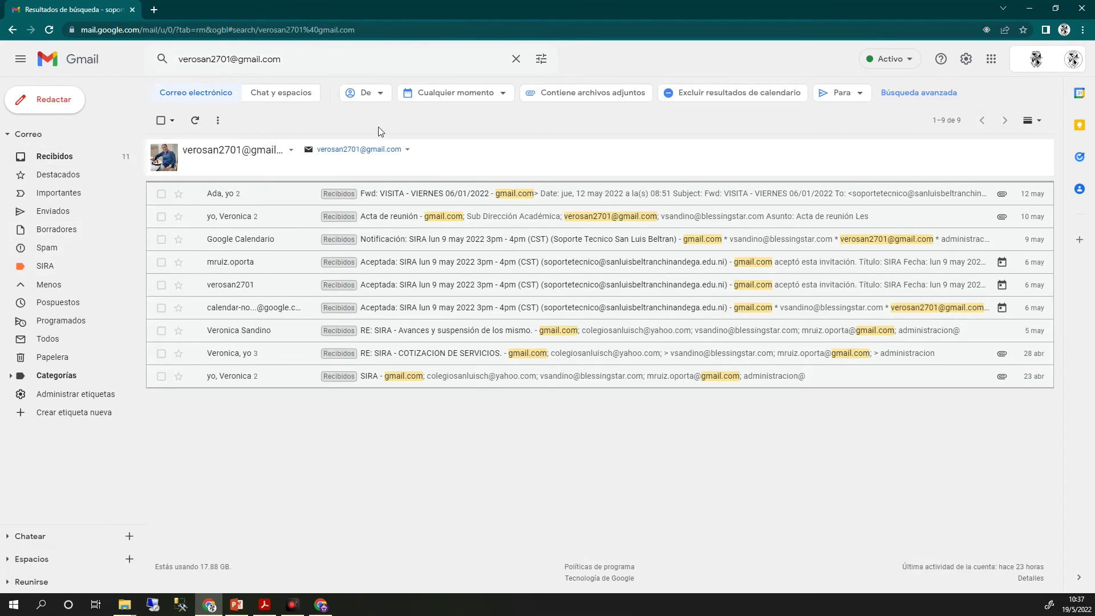
{"action": "left_click", "coordinate": [162, 194]}
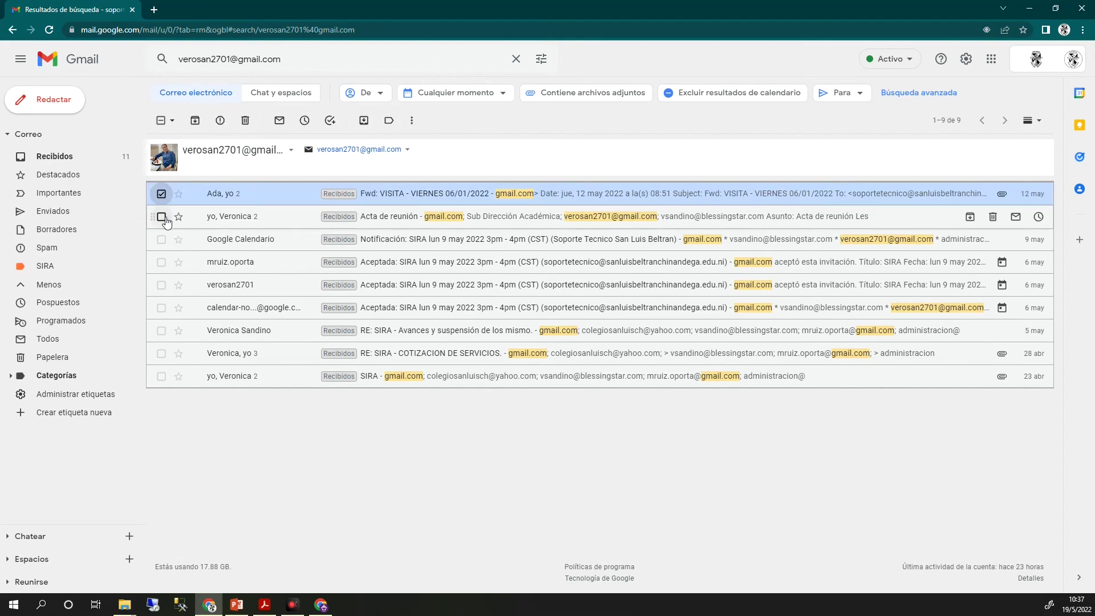
{"action": "left_click", "coordinate": [161, 217]}
{"action": "left_click", "coordinate": [161, 240]}
{"action": "left_click", "coordinate": [162, 262]}
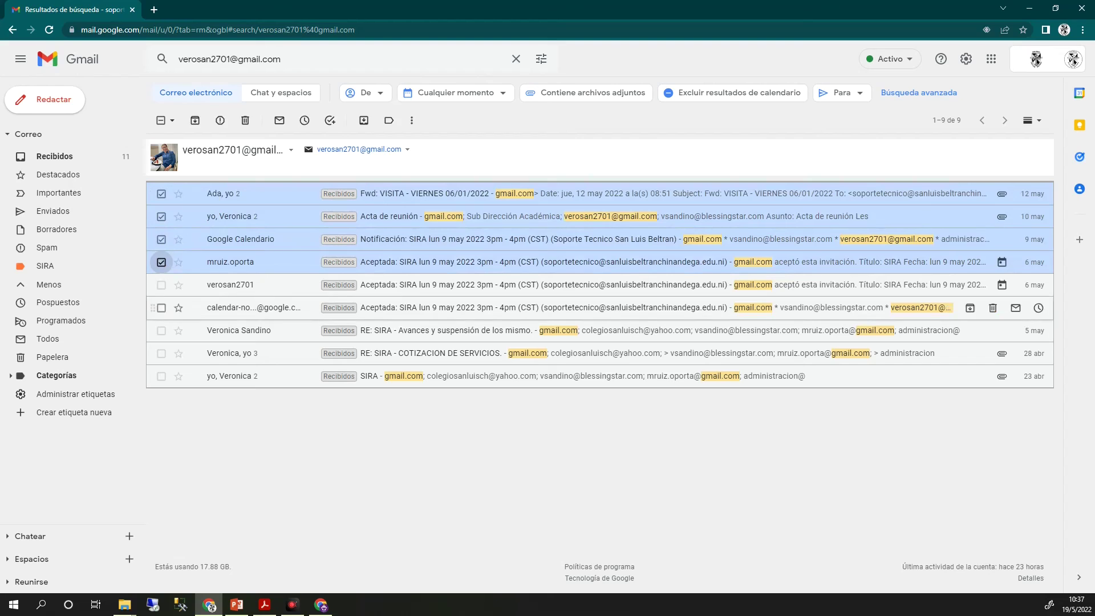
{"action": "left_click", "coordinate": [161, 285]}
{"action": "left_click", "coordinate": [162, 308]}
{"action": "left_click", "coordinate": [161, 376]}
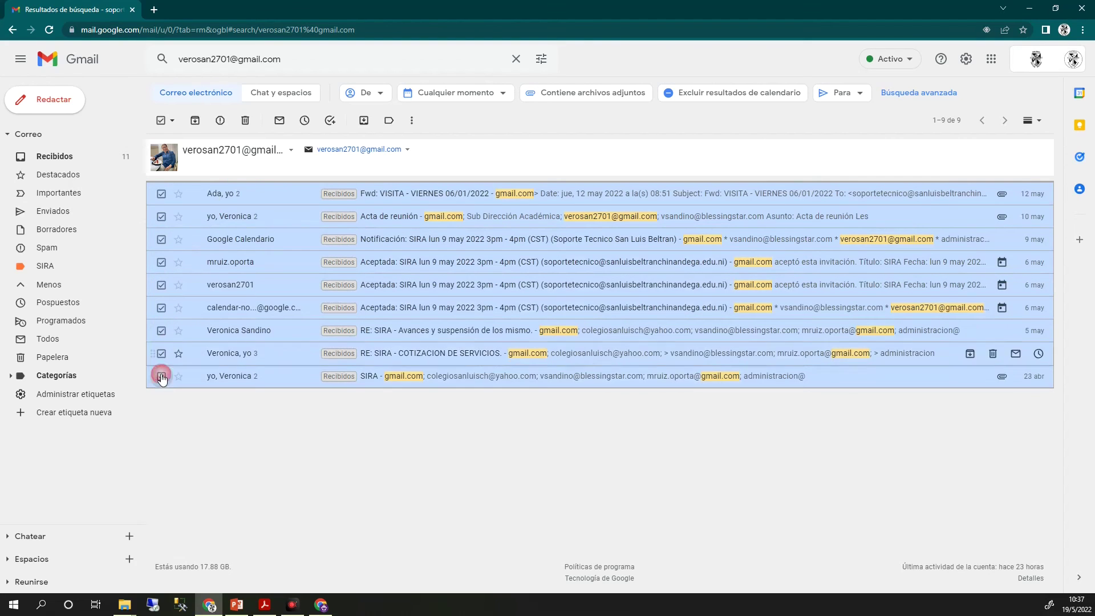
Apply SIRA instead of Notificaciones to the nine conversations, then open the SIRA label.
{"action": "left_click", "coordinate": [390, 122]}
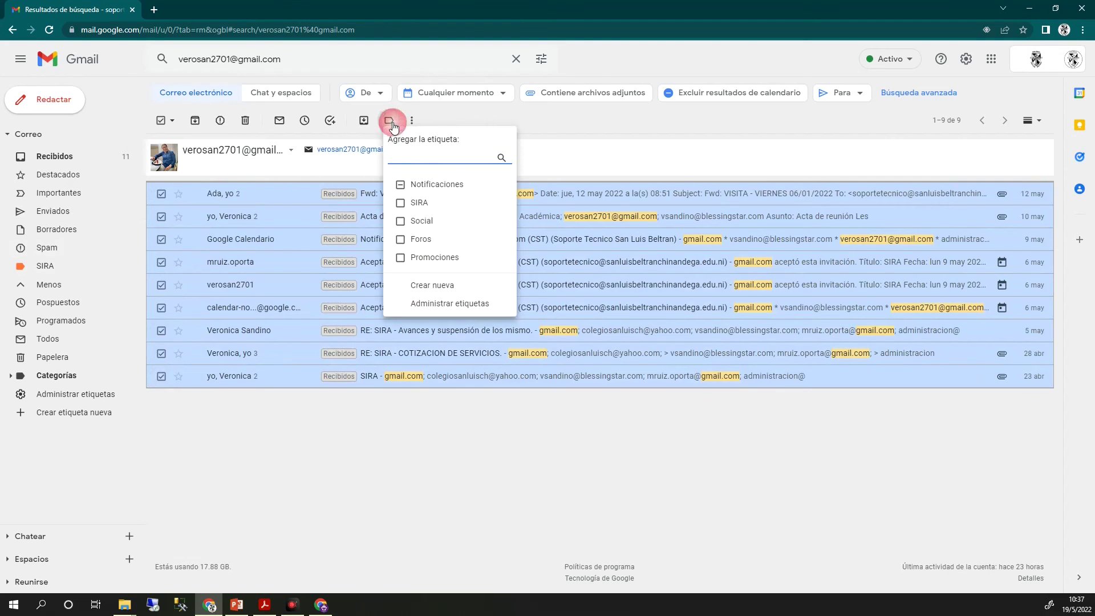
{"action": "left_click", "coordinate": [400, 202]}
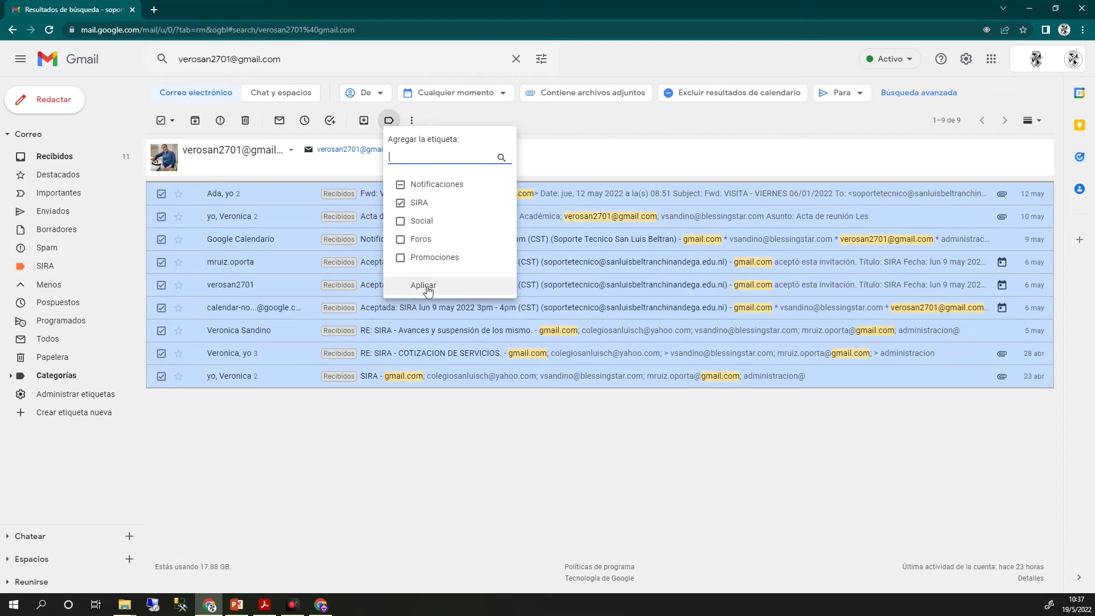
{"action": "left_click", "coordinate": [401, 184]}
{"action": "left_click", "coordinate": [401, 185]}
{"action": "left_click", "coordinate": [423, 285]}
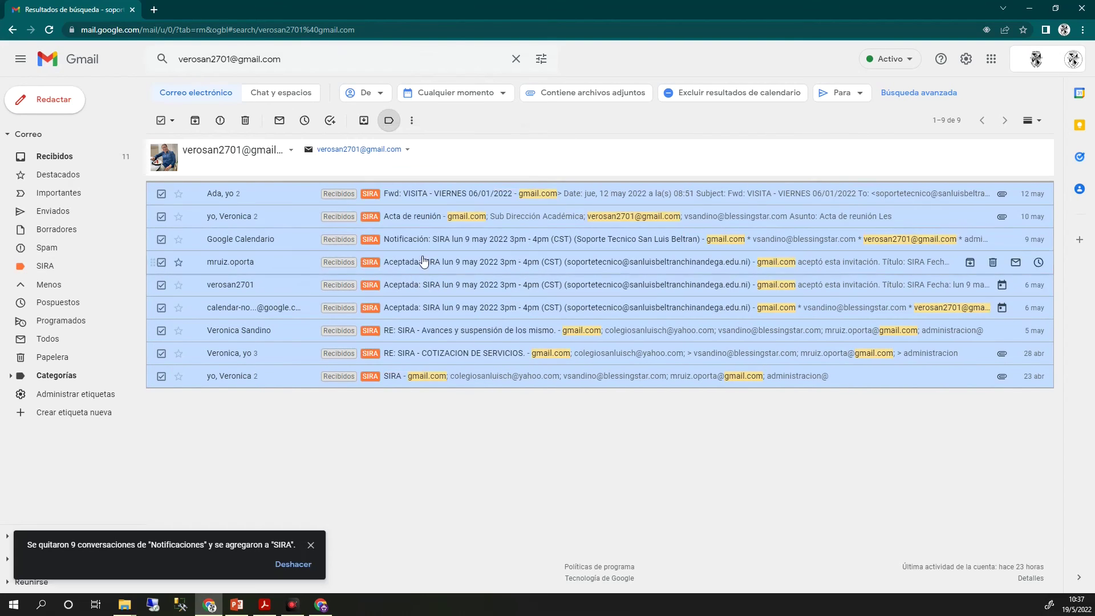
{"action": "left_click", "coordinate": [55, 157]}
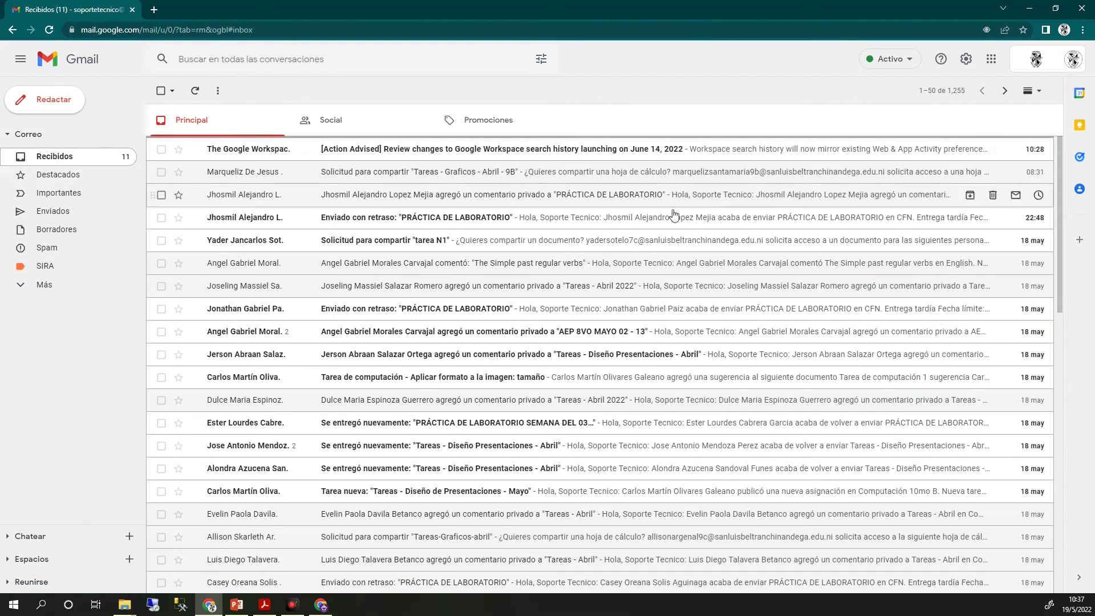
{"action": "left_click", "coordinate": [69, 272]}
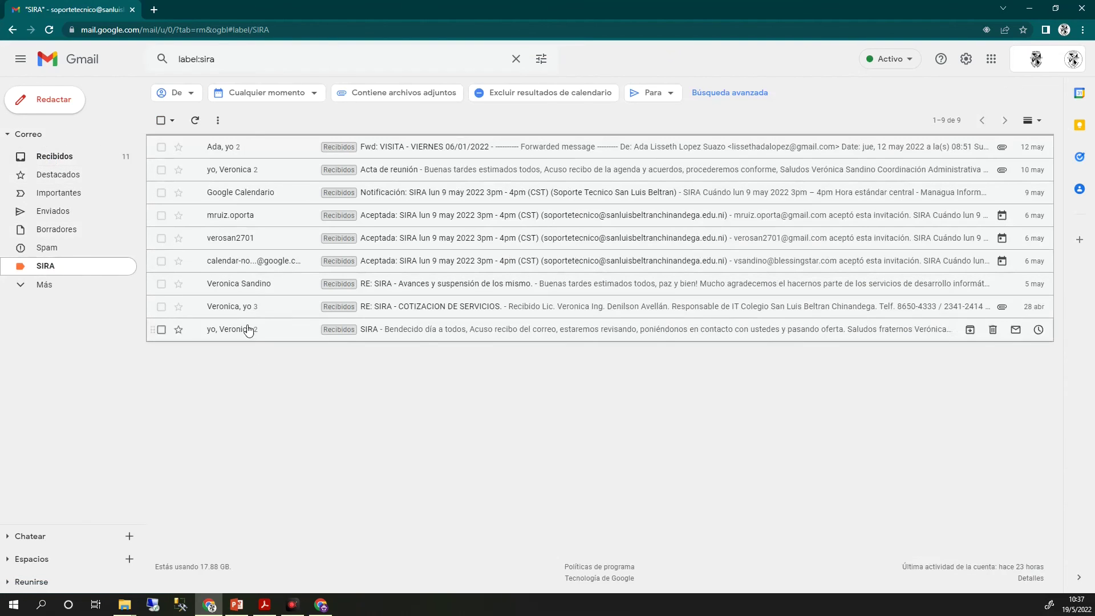
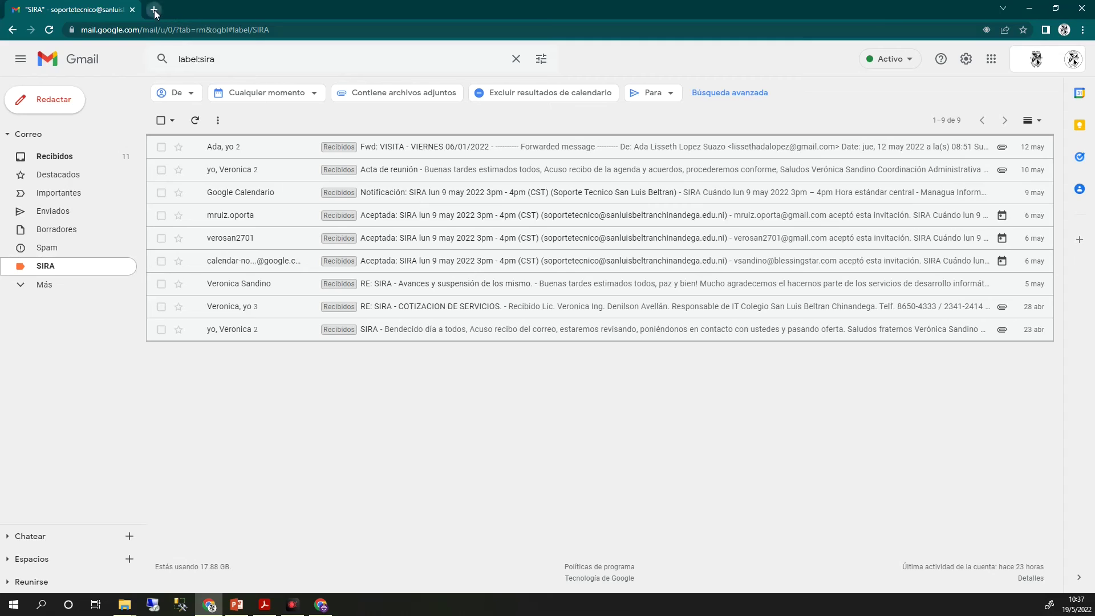
Open Google Contacts from the Google apps grid in a new browser tab.
{"action": "left_click", "coordinate": [995, 60]}
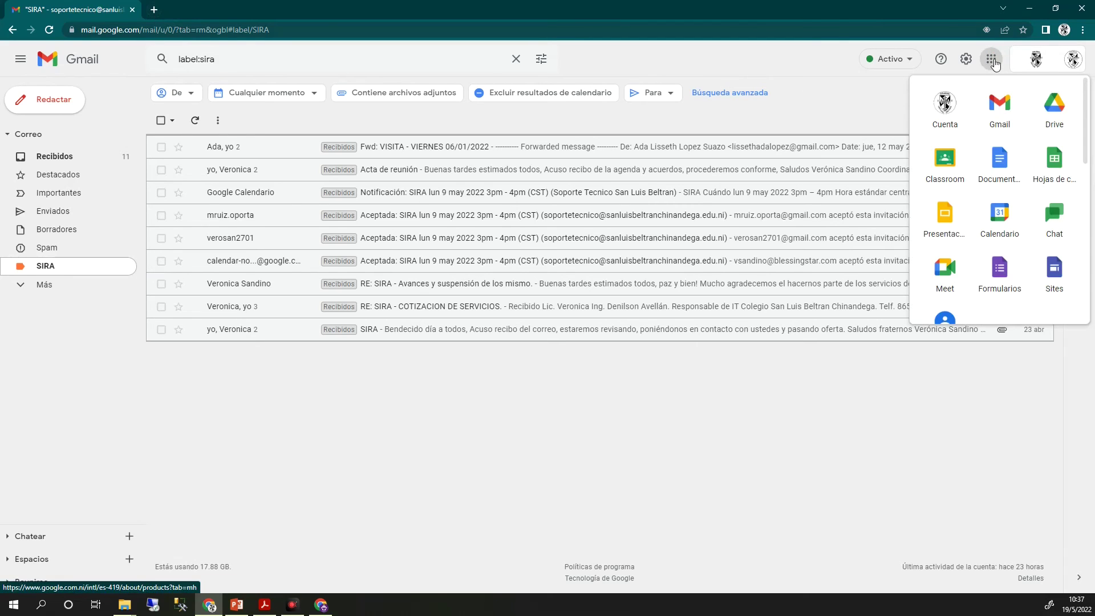
{"action": "scroll", "coordinate": [998, 114], "scroll_direction": "down", "scroll_amount": 2}
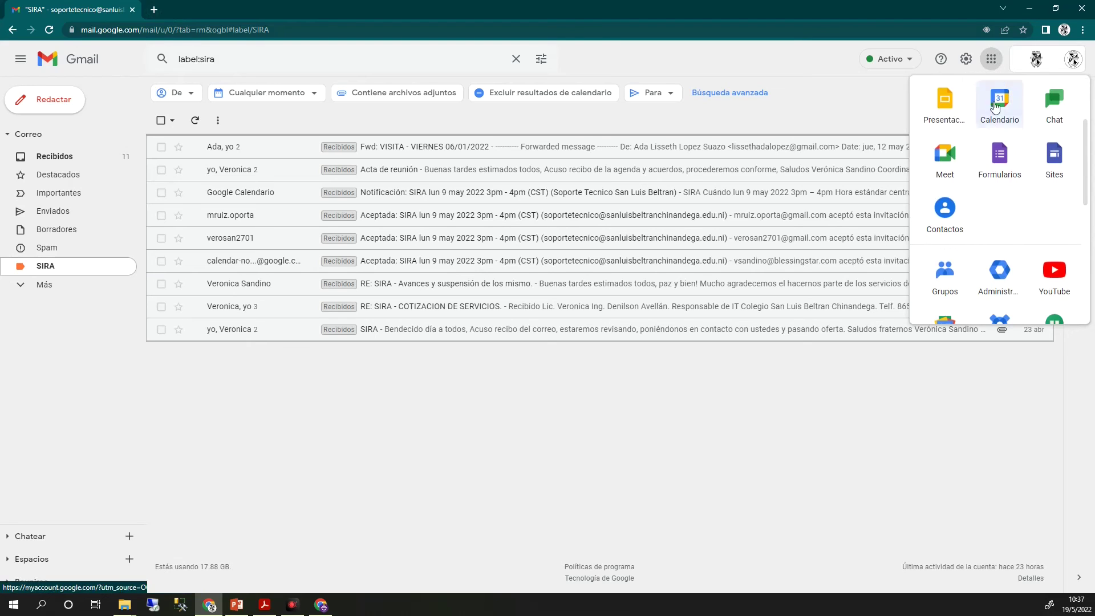
{"action": "right_click", "coordinate": [944, 207]}
{"action": "left_click", "coordinate": [982, 217]}
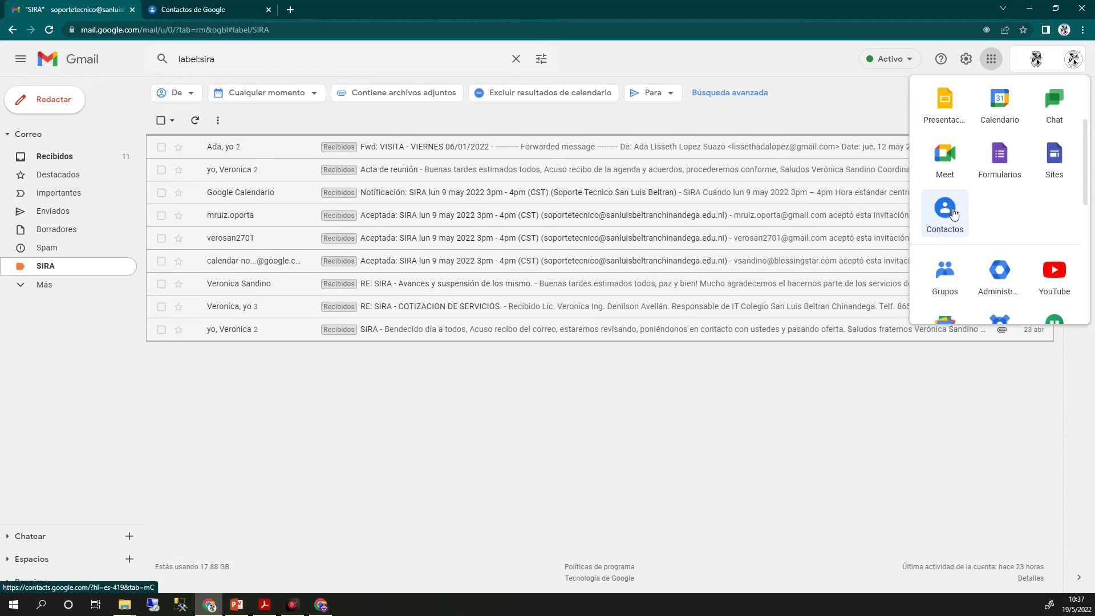
{"action": "left_click", "coordinate": [227, 9]}
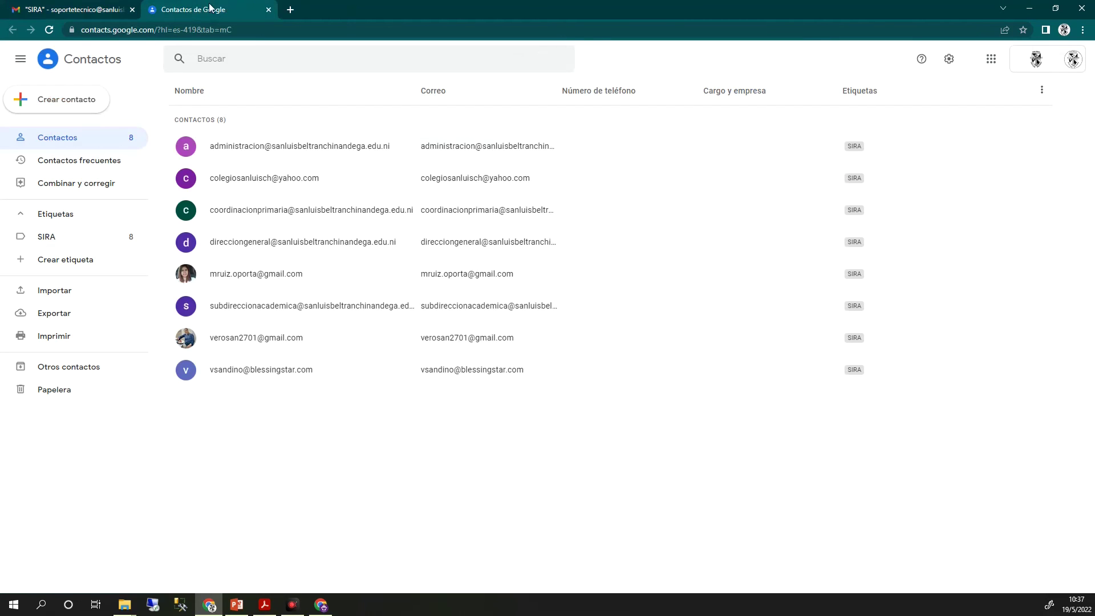
{"action": "left_click", "coordinate": [73, 101]}
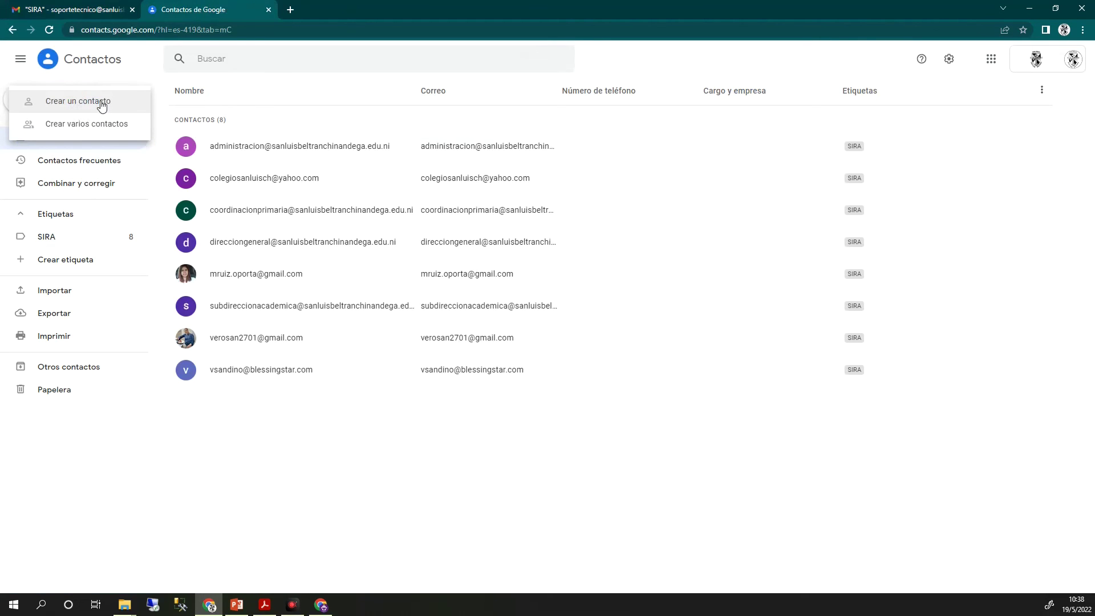
{"action": "left_click", "coordinate": [105, 123]}
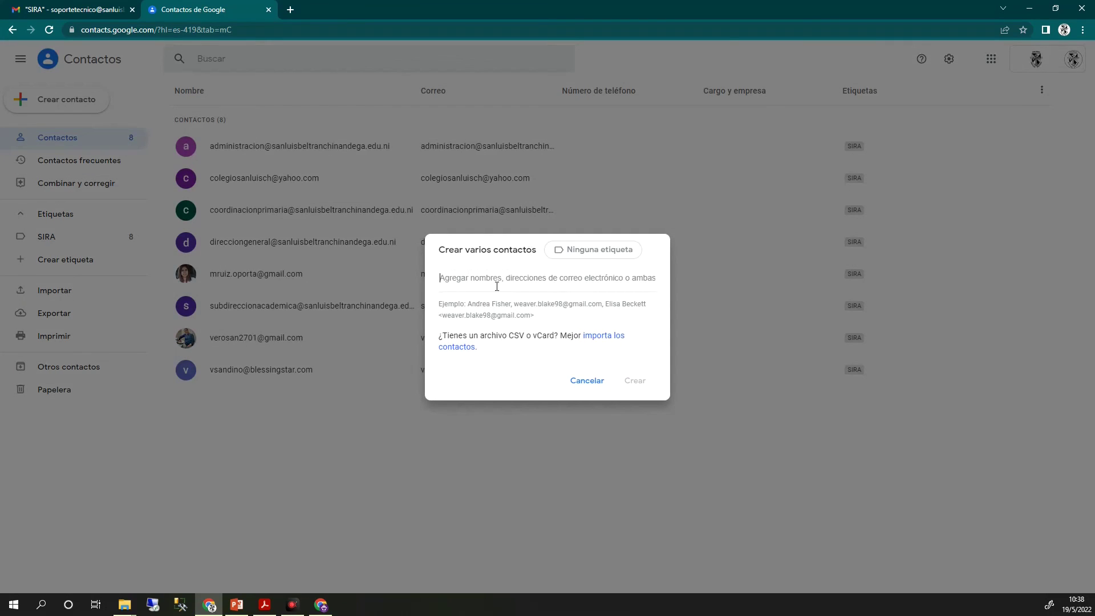
{"action": "left_click", "coordinate": [518, 444]}
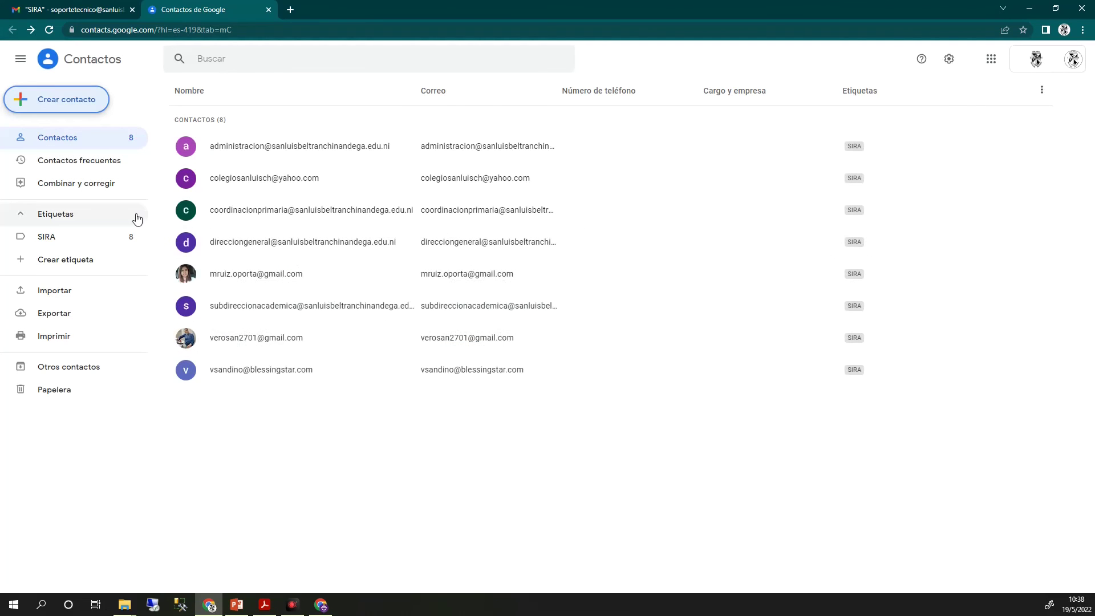
{"action": "left_click", "coordinate": [74, 9]}
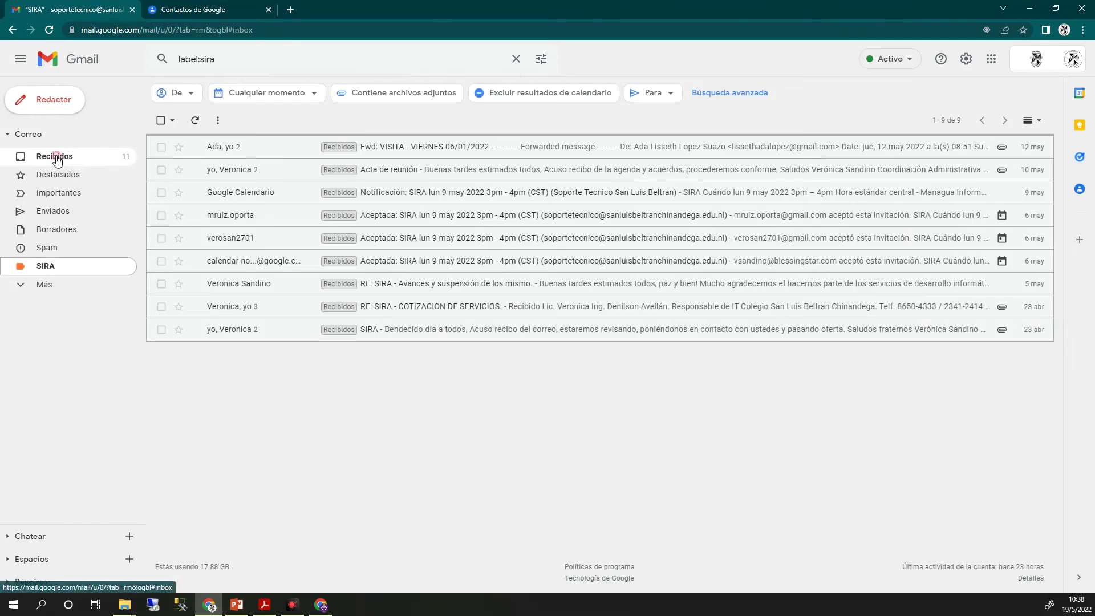
Return to the inbox and start a new message with its signature removed (Sin firma).
{"action": "left_click", "coordinate": [53, 156]}
{"action": "left_click", "coordinate": [44, 98]}
{"action": "left_click_drag", "start_coordinate": [871, 365], "coordinate": [718, 333]}
{"action": "key", "text": "BackSpace"}
{"action": "left_click", "coordinate": [915, 575]}
{"action": "left_click", "coordinate": [928, 546]}
{"action": "left_click", "coordinate": [923, 573]}
{"action": "left_click", "coordinate": [938, 558]}
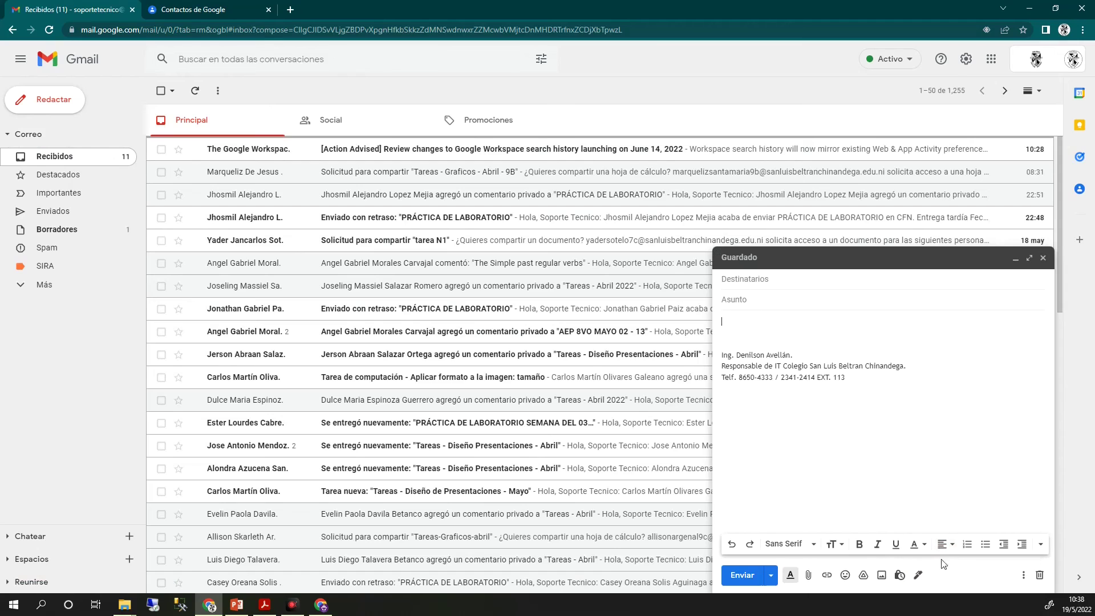
{"action": "left_click", "coordinate": [919, 575]}
{"action": "left_click", "coordinate": [940, 538]}
Add a CC line to the message's recipients, then switch to the Contacts tab.
{"action": "left_click", "coordinate": [792, 284]}
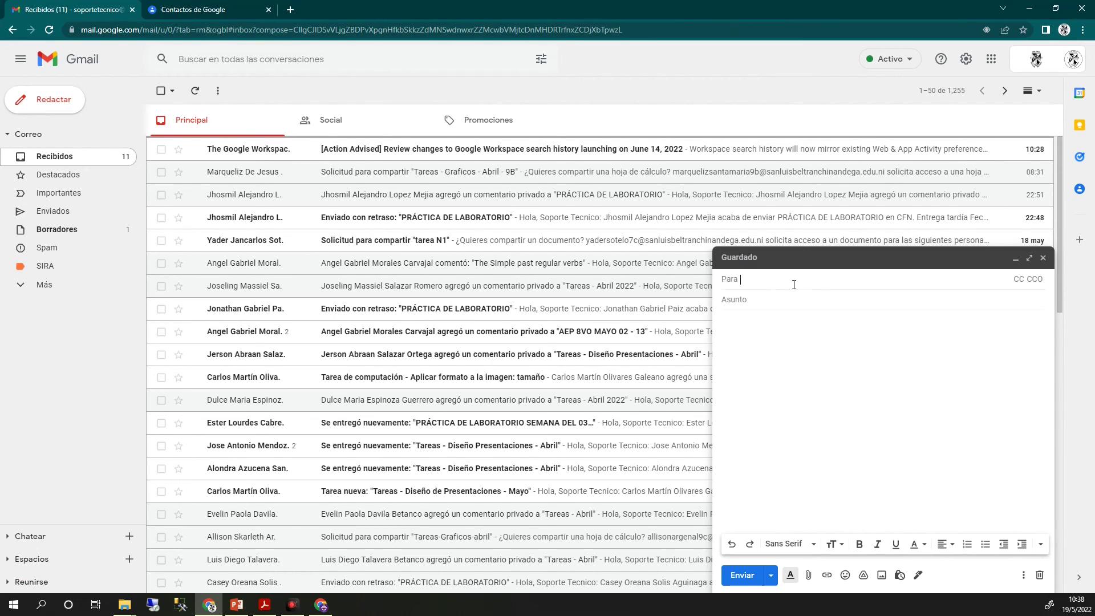
{"action": "left_click", "coordinate": [1019, 279]}
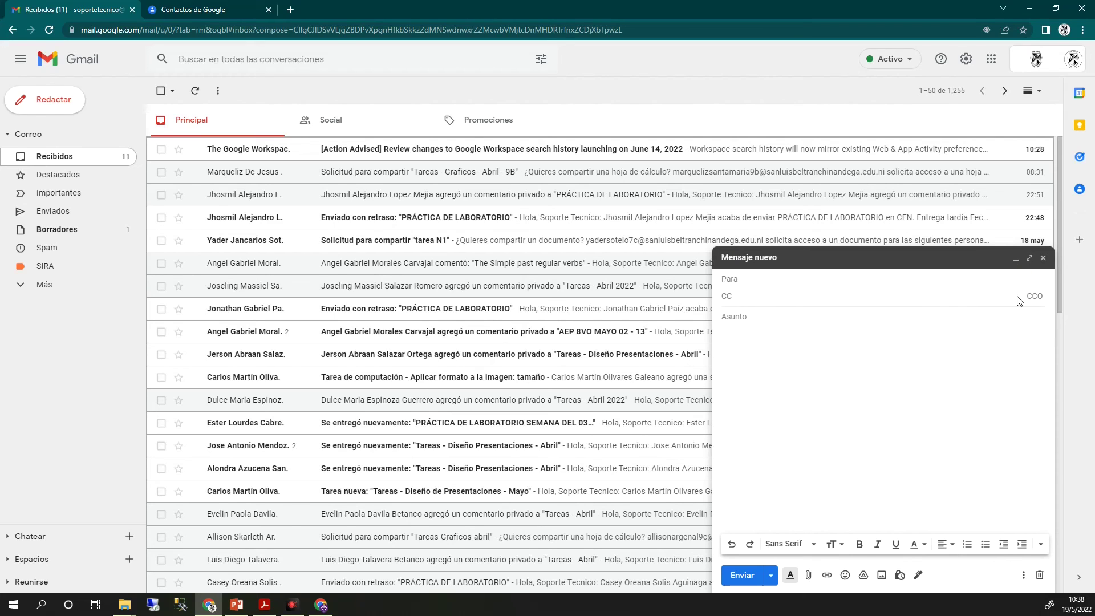
{"action": "left_click", "coordinate": [188, 8]}
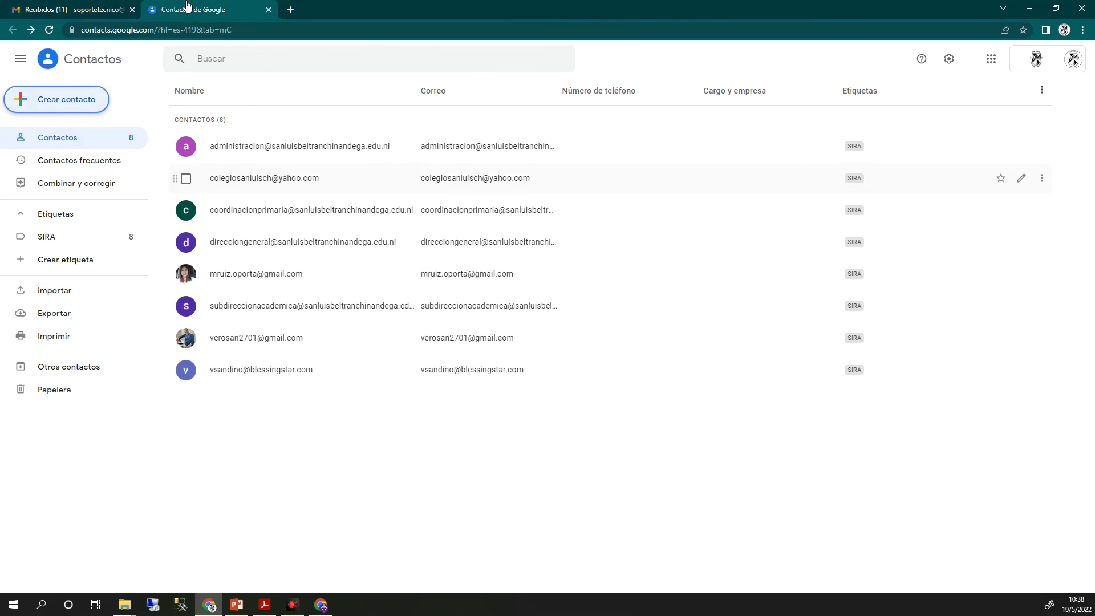
Show the SIRA contacts and create a new label named Primaria.
{"action": "left_click", "coordinate": [100, 171]}
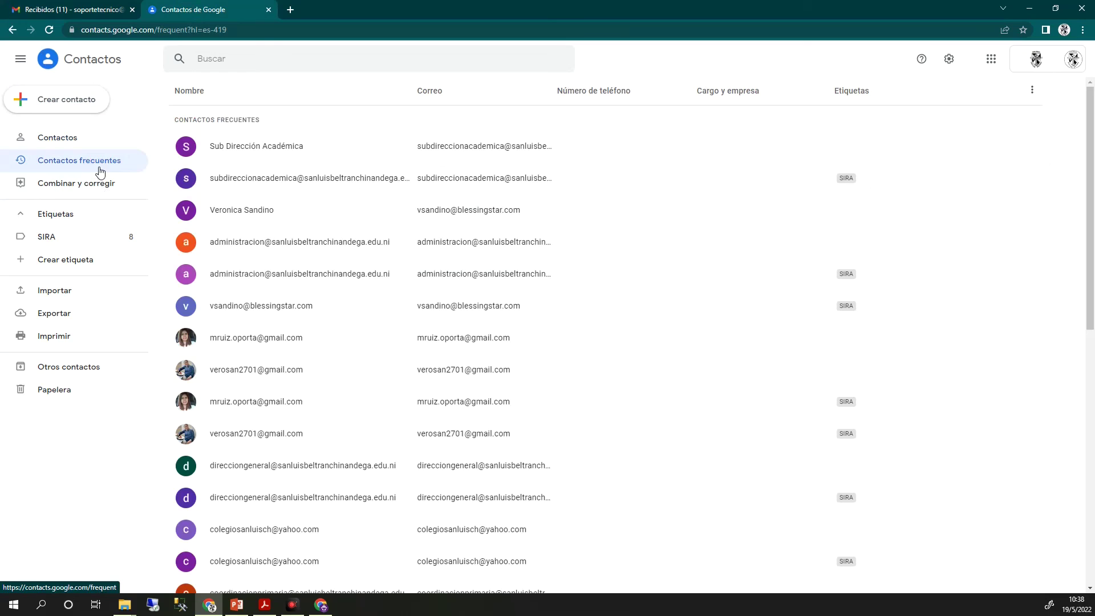
{"action": "left_click", "coordinate": [75, 244]}
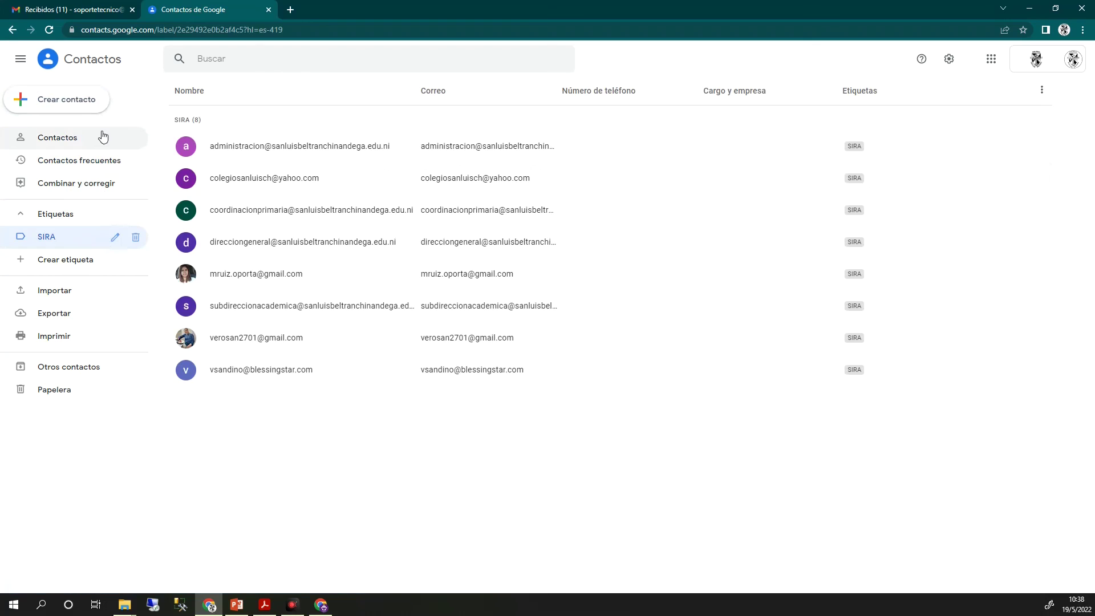
{"action": "left_click", "coordinate": [85, 259]}
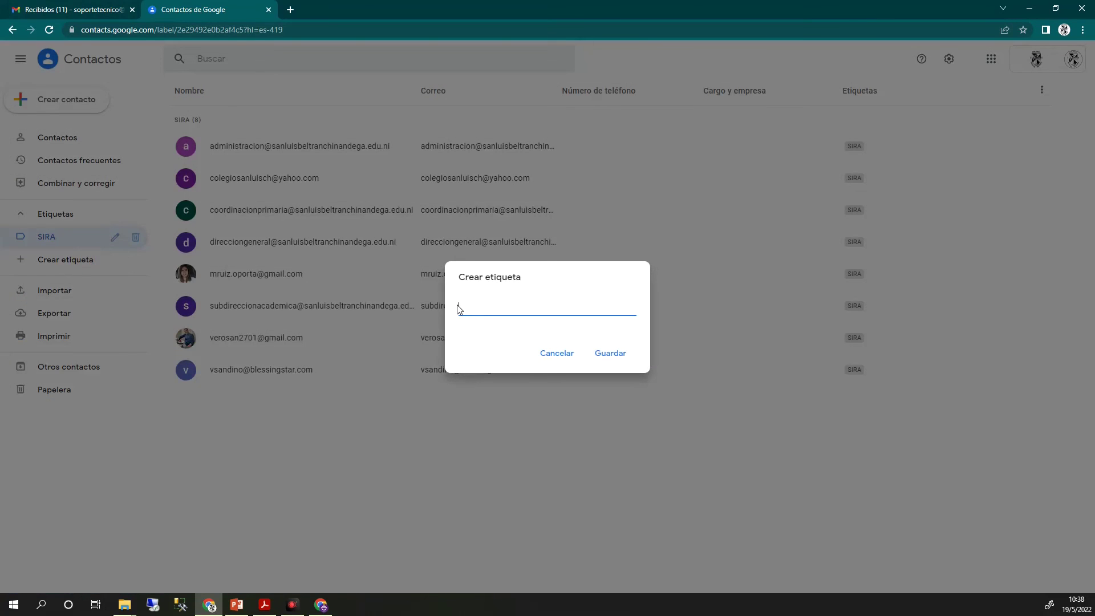
{"action": "left_click", "coordinate": [378, 259]}
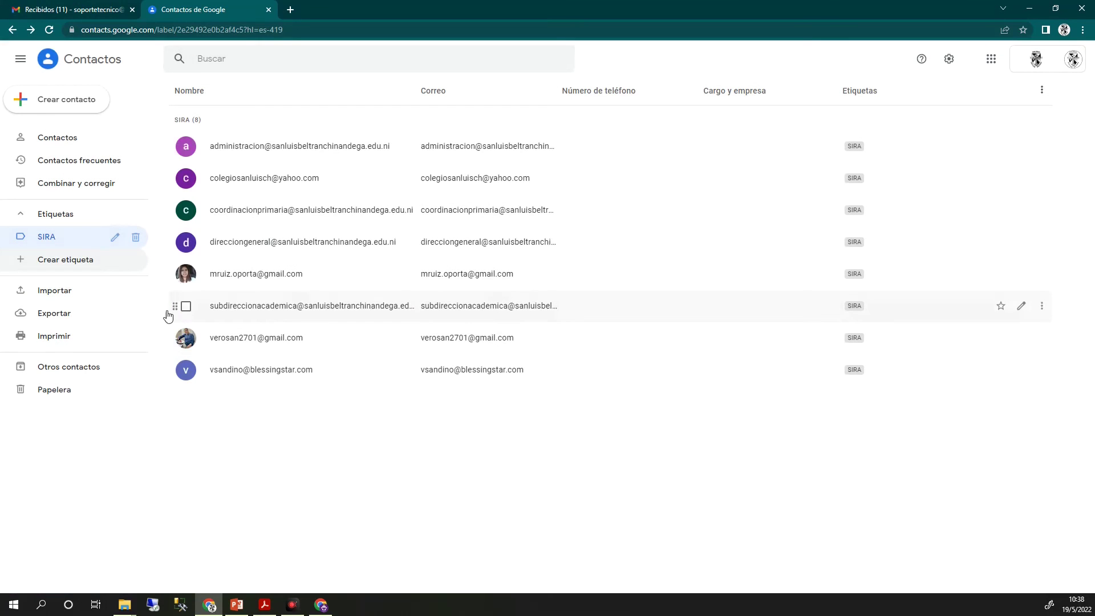
{"action": "left_click", "coordinate": [71, 260]}
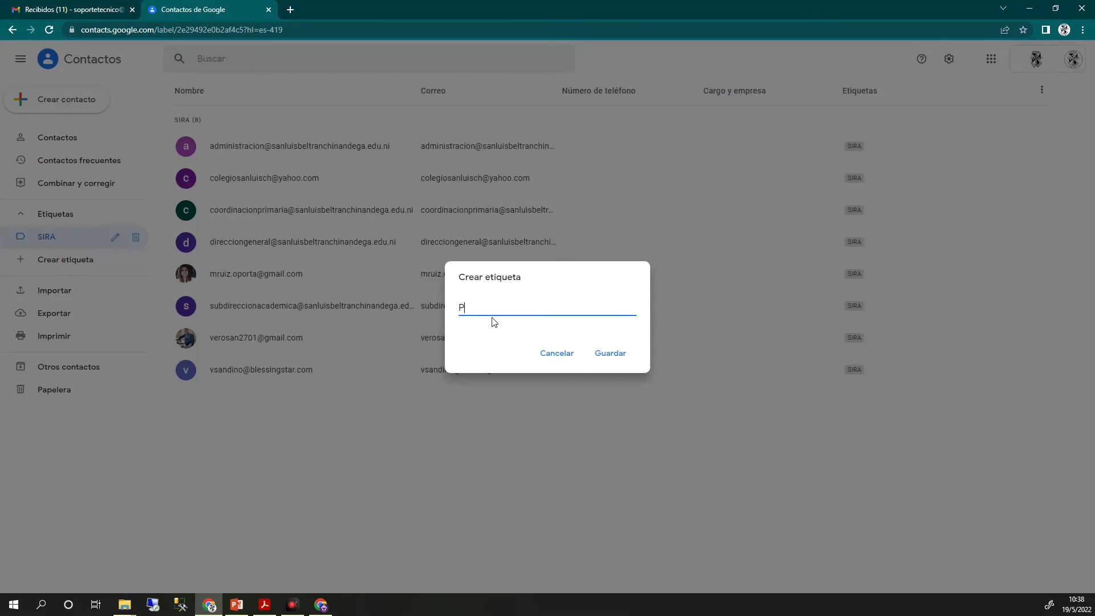
{"action": "left_click", "coordinate": [599, 352]}
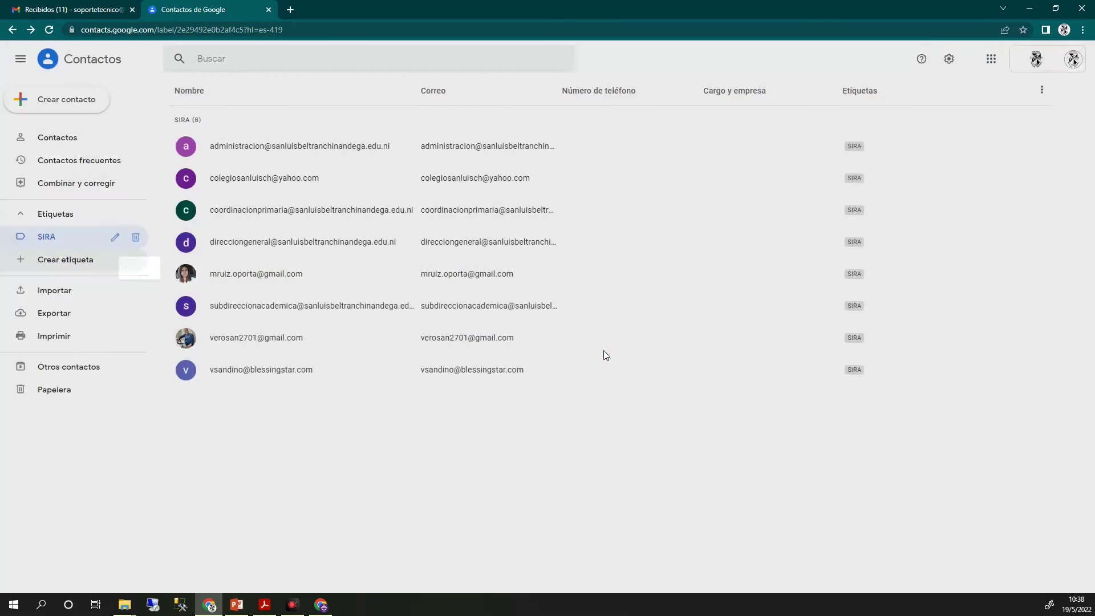
Create a second new label named Secundaria.
{"action": "left_click", "coordinate": [109, 285]}
{"action": "type", "text": "Secundaria"}
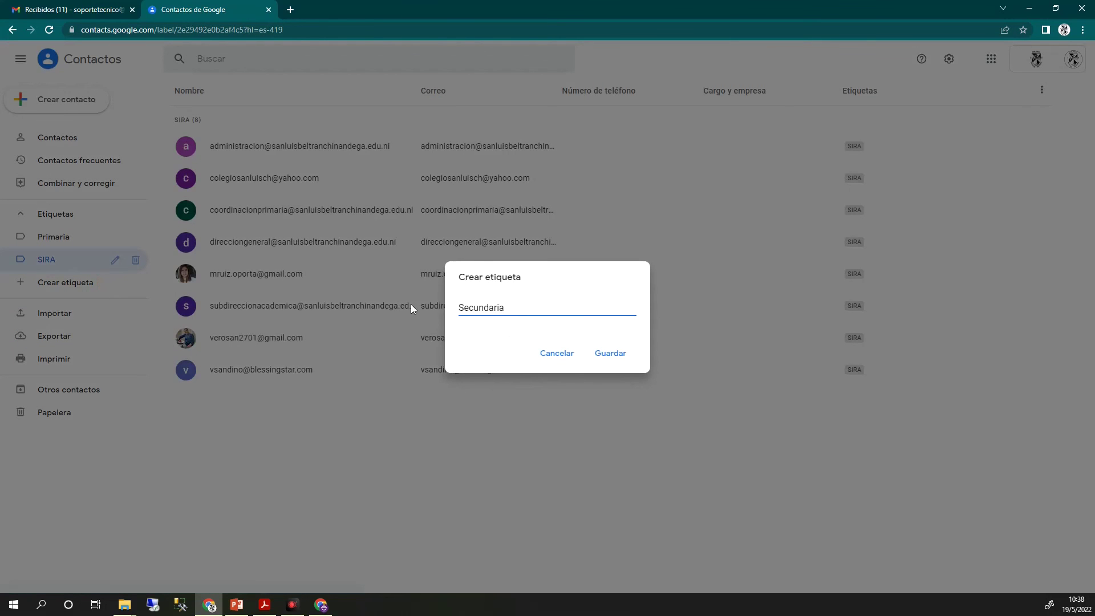
{"action": "left_click", "coordinate": [621, 354]}
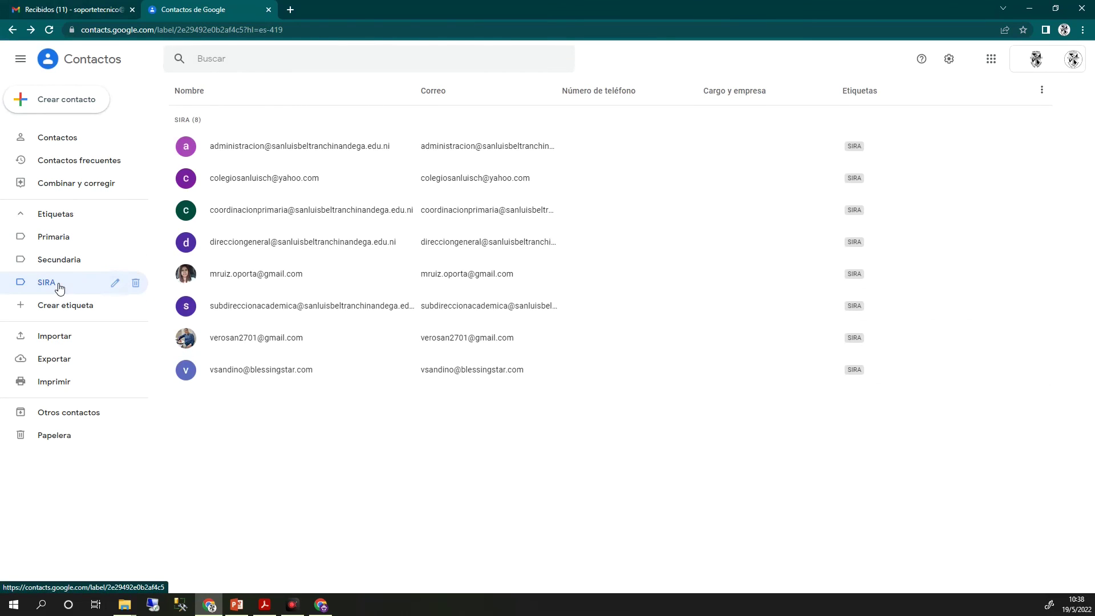
{"action": "left_click_drag", "start_coordinate": [206, 139], "coordinate": [374, 178]}
{"action": "left_click", "coordinate": [335, 456]}
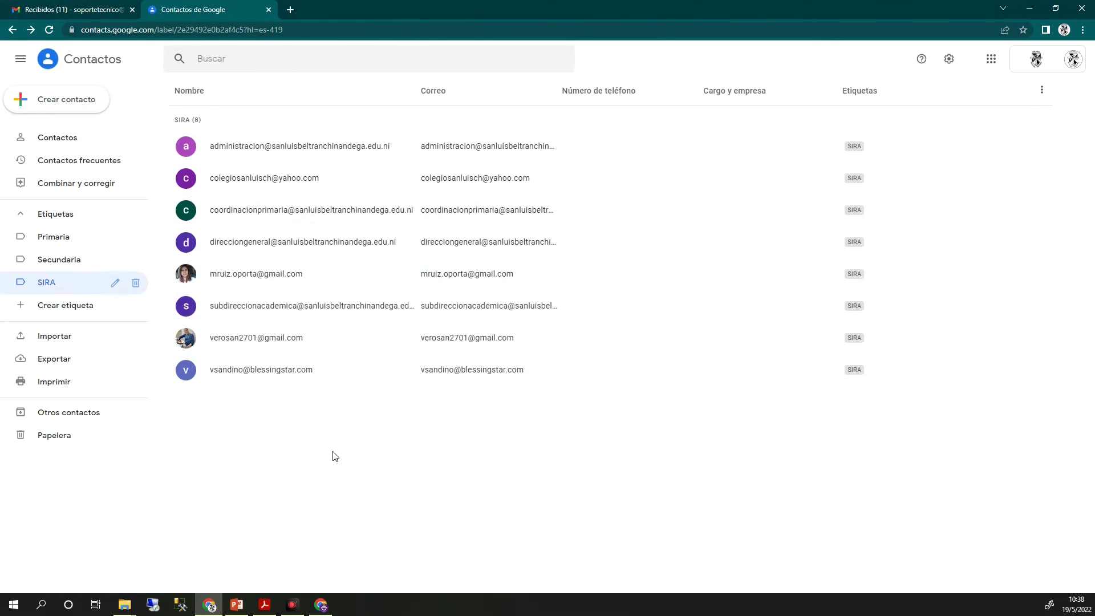
Address the Gmail draft to the whole SIRA contact group.
{"action": "left_click", "coordinate": [88, 8]}
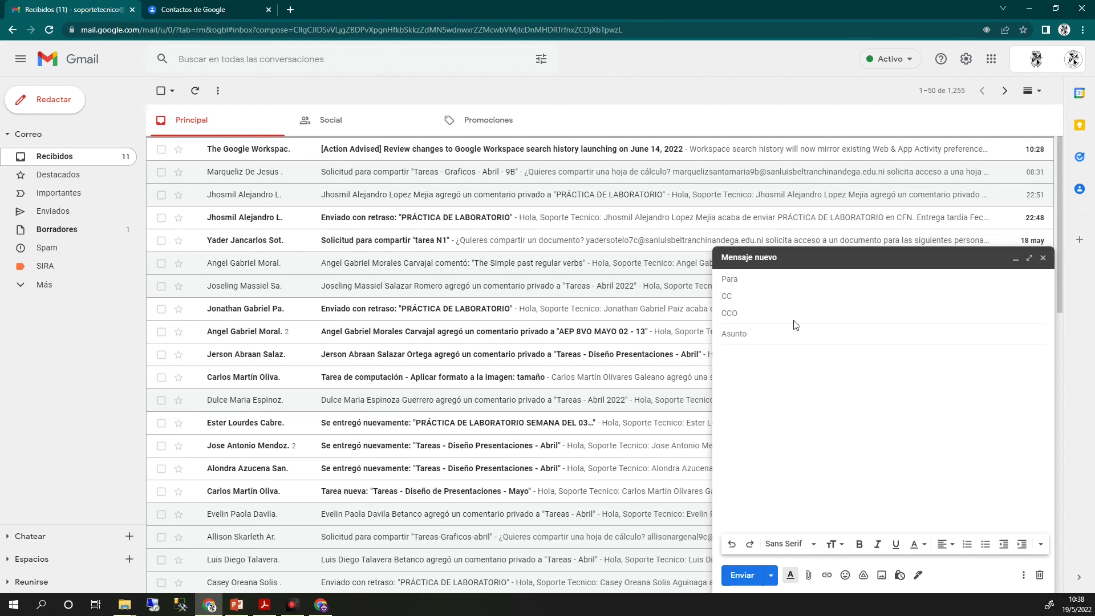
{"action": "type", "text": "sir"}
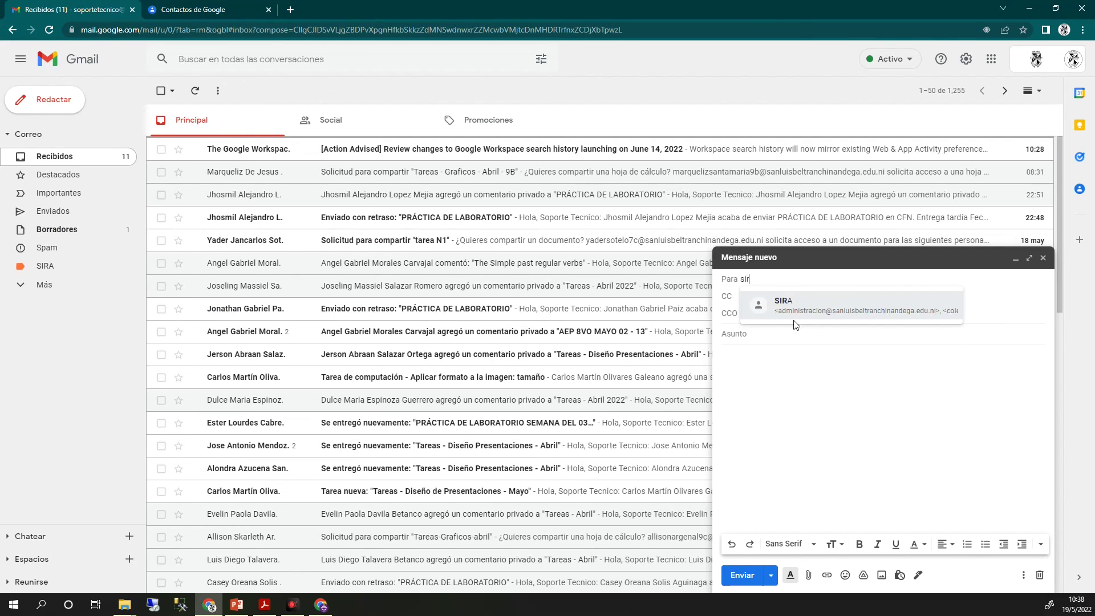
{"action": "left_click", "coordinate": [805, 308]}
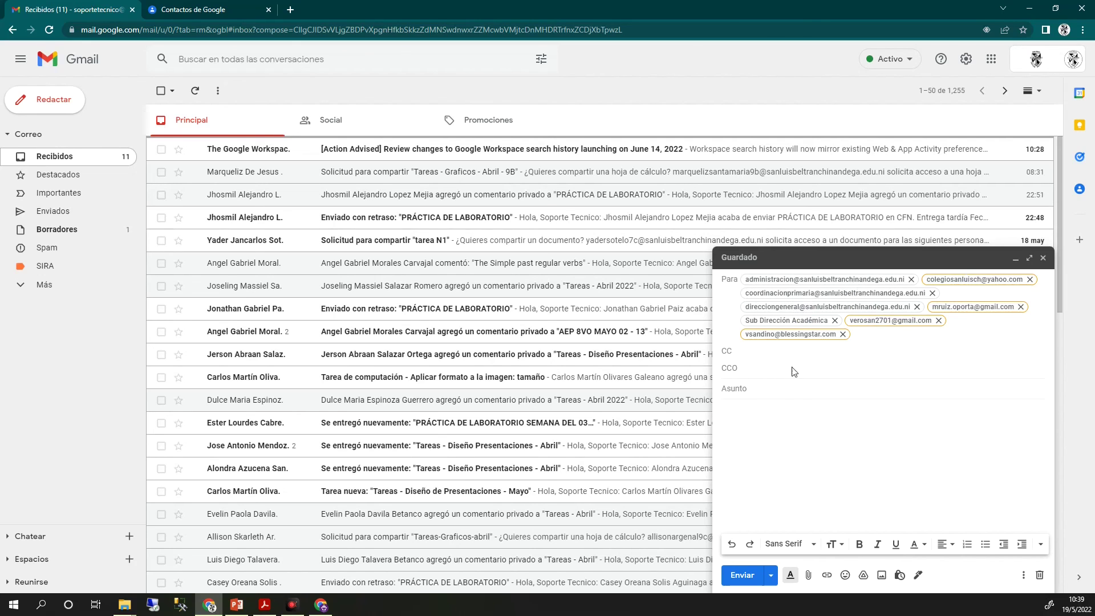
{"action": "left_click", "coordinate": [184, 13]}
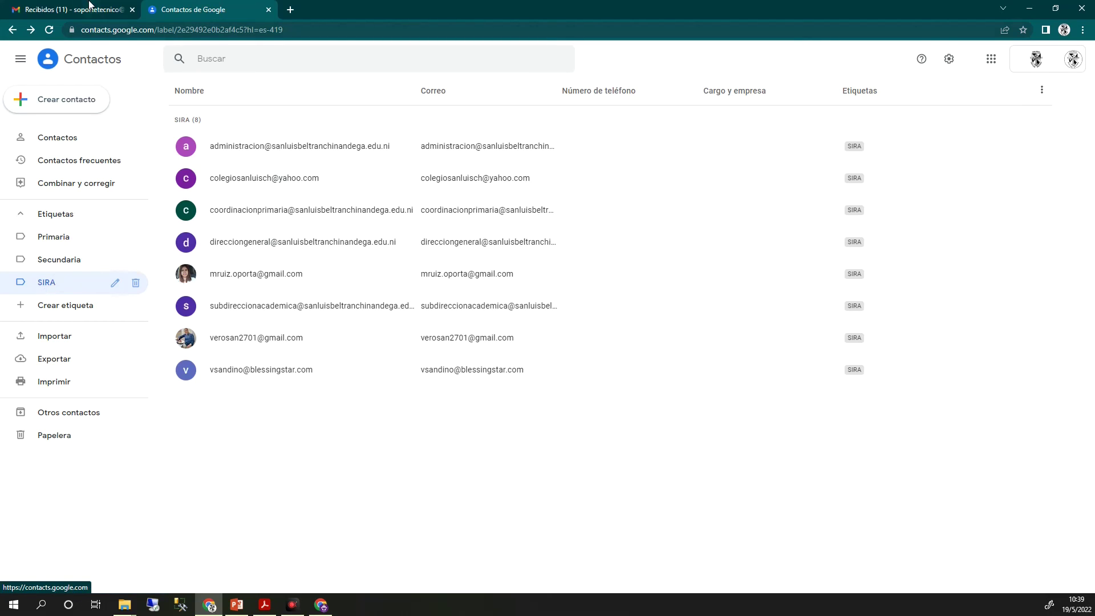
{"action": "key", "text": "ctrl+shift+Tab"}
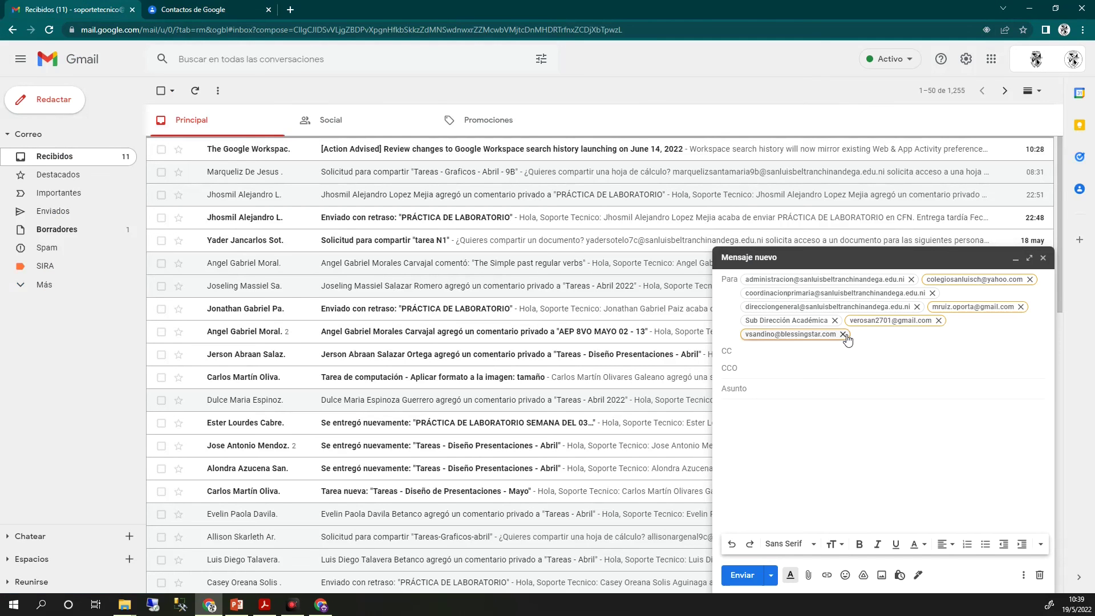
Remove two recipients from the SIRA draft, set it aside and start a blank message.
{"action": "left_click", "coordinate": [843, 335]}
{"action": "left_click", "coordinate": [835, 321]}
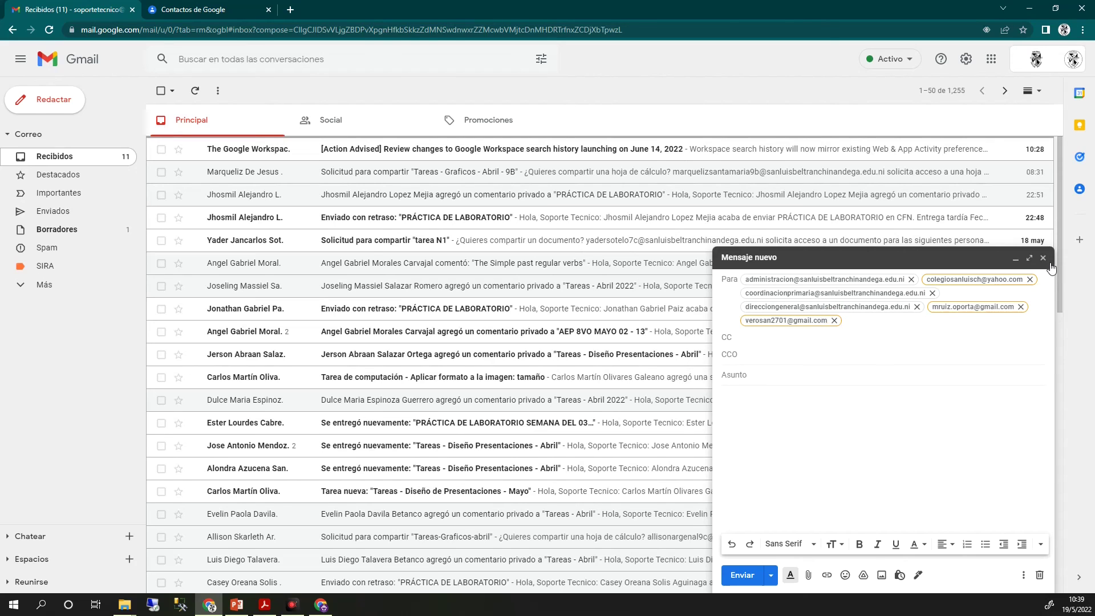
{"action": "left_click", "coordinate": [1044, 259]}
{"action": "left_click", "coordinate": [41, 100]}
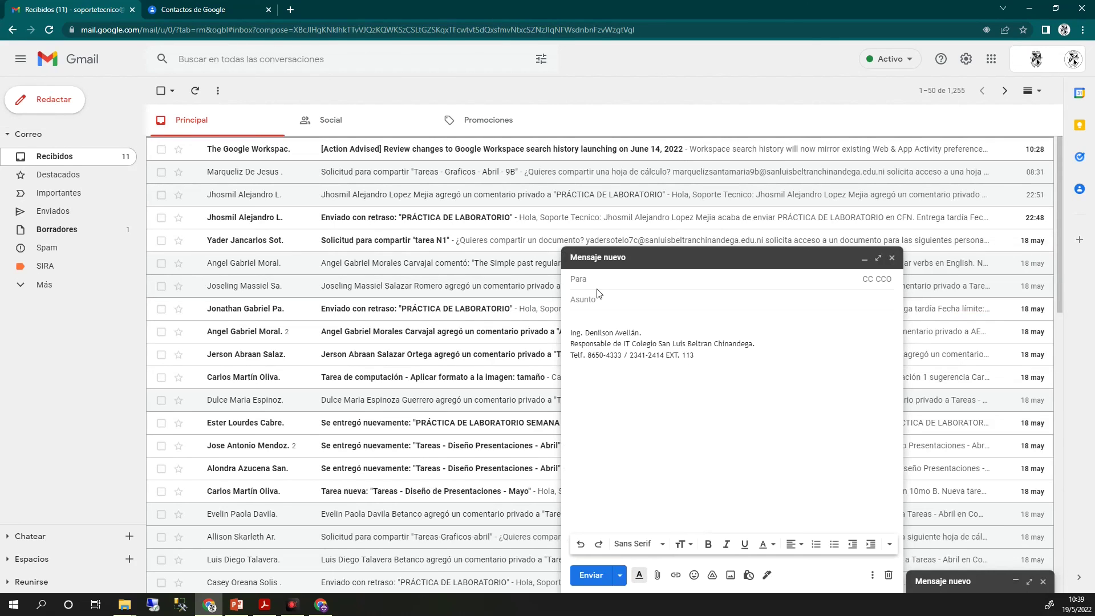
Set the new message to Sin firma, then enter and delete Secundaria in the To field.
{"action": "left_click", "coordinate": [767, 575]}
{"action": "left_click", "coordinate": [790, 533]}
{"action": "left_click", "coordinate": [598, 285]}
{"action": "type", "text": "Sec"}
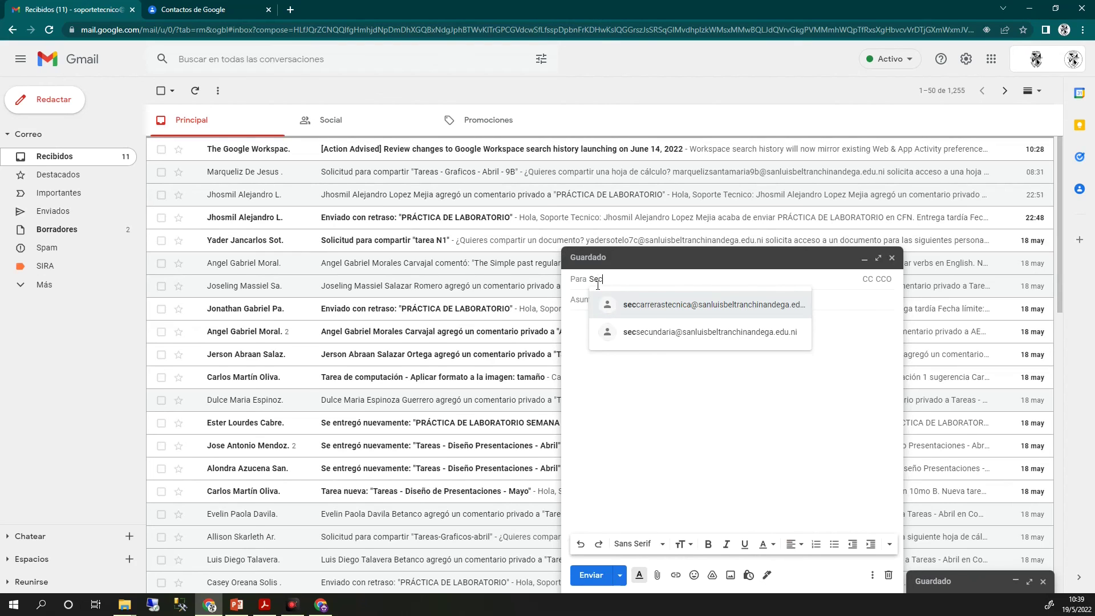
{"action": "type", "text": "e"}
{"action": "type", "text": "undaria"}
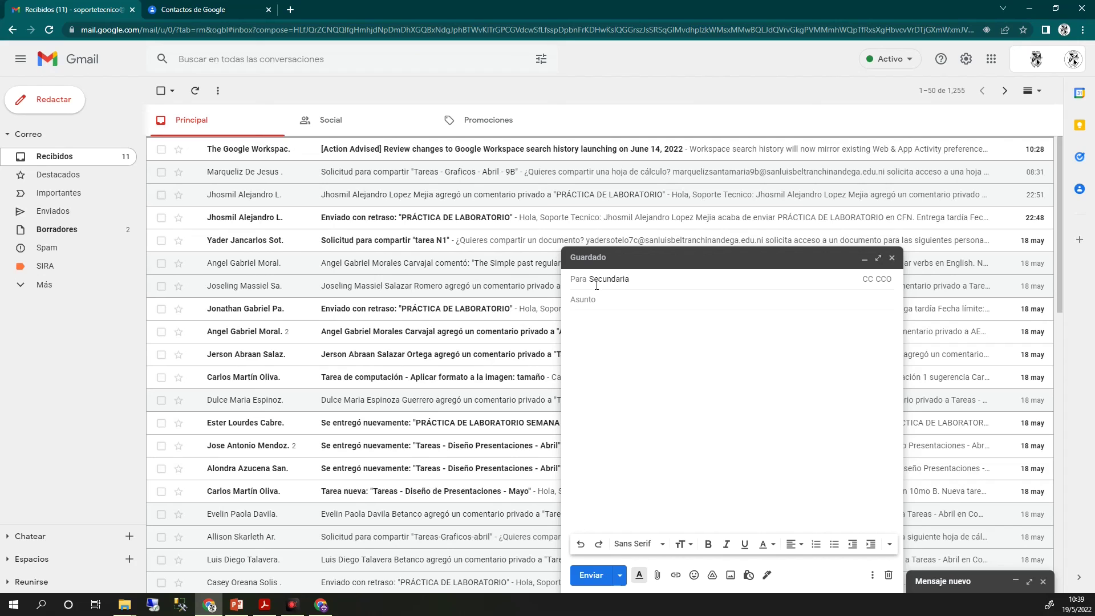
{"action": "left_click_drag", "start_coordinate": [638, 279], "coordinate": [573, 279]}
{"action": "key", "text": "BackSpace"}
Open the empty Secundaria label in Contacts and try the Crear contacto options.
{"action": "left_click", "coordinate": [194, 9]}
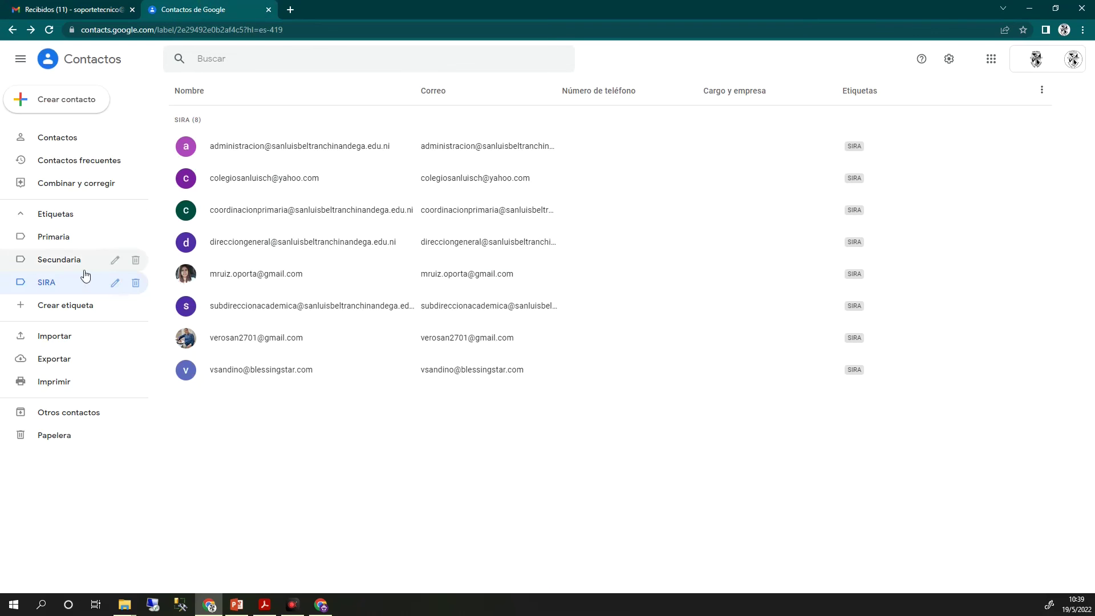
{"action": "left_click", "coordinate": [59, 259]}
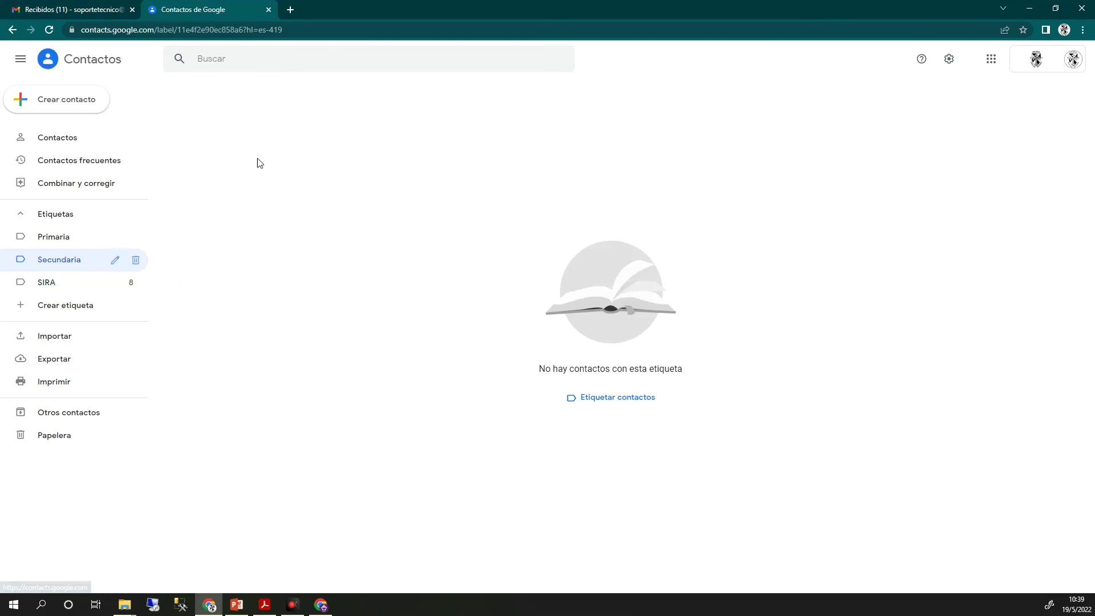
{"action": "left_click", "coordinate": [94, 108]}
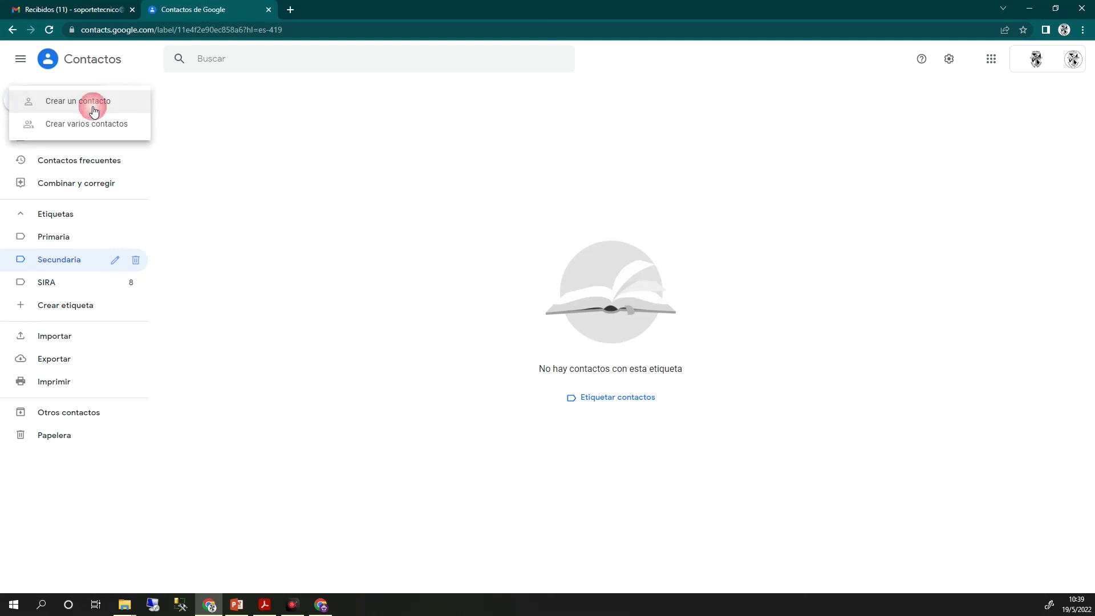
{"action": "left_click", "coordinate": [203, 109]}
{"action": "left_click", "coordinate": [90, 101]}
{"action": "left_click", "coordinate": [97, 103]}
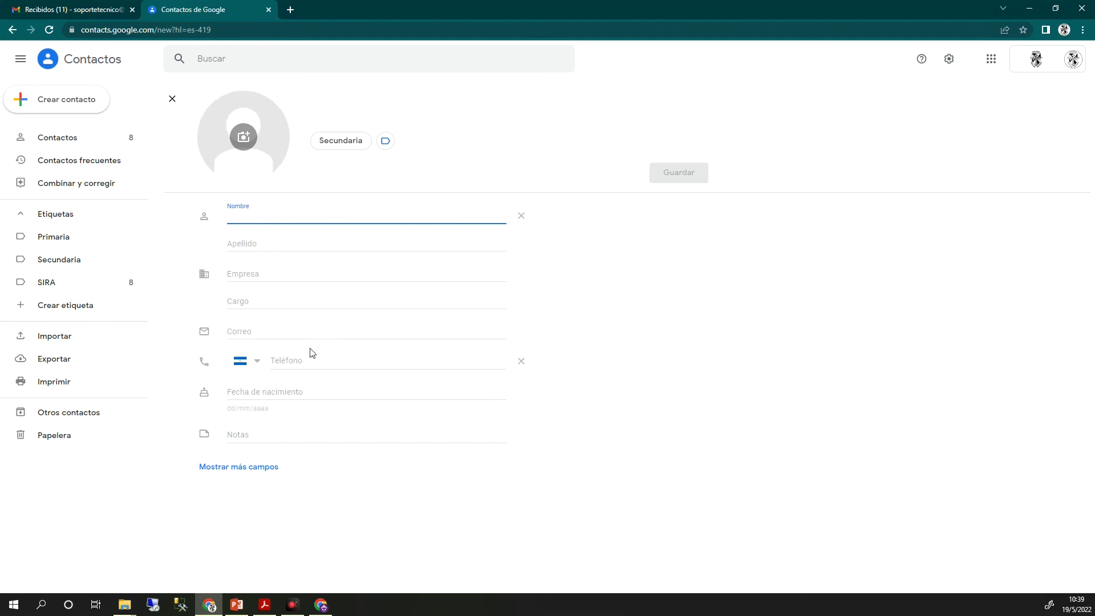
Open and cancel the several-contacts form, both from the label and the full contact list.
{"action": "left_click", "coordinate": [85, 114]}
{"action": "left_click", "coordinate": [77, 125]}
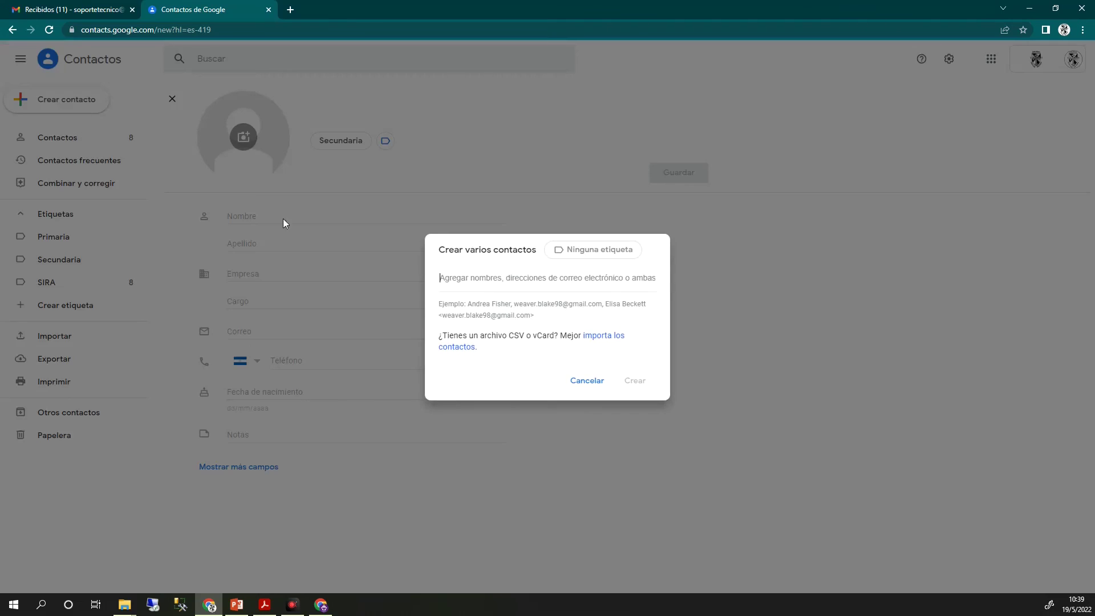
{"action": "left_click", "coordinate": [581, 380]}
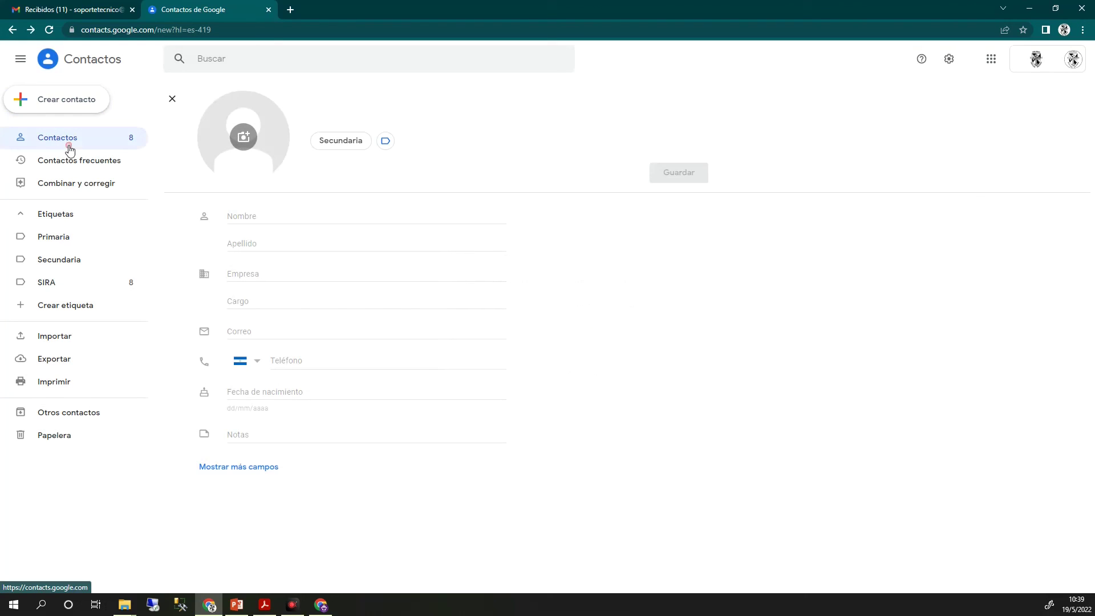
{"action": "left_click", "coordinate": [68, 145]}
{"action": "left_click", "coordinate": [73, 107]}
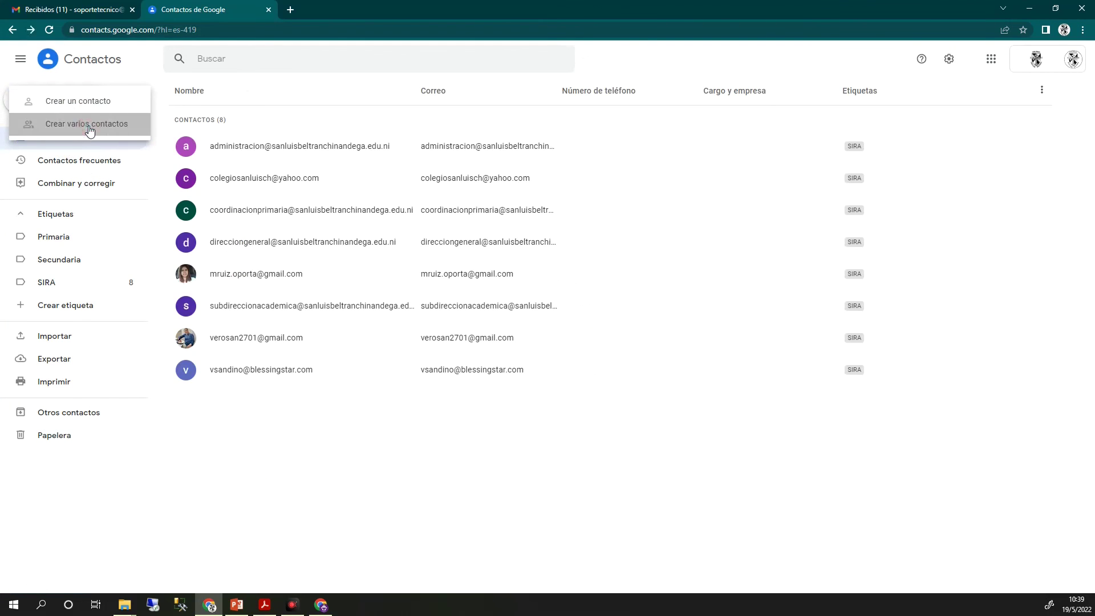
{"action": "left_click", "coordinate": [88, 125]}
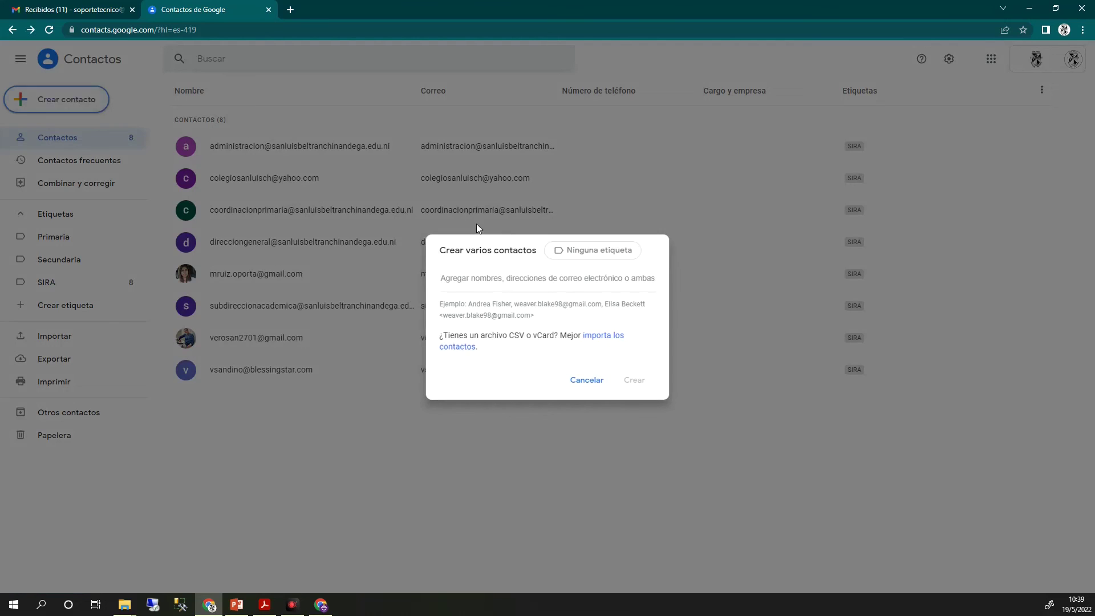
{"action": "left_click", "coordinate": [476, 225]}
Close both unsent new-message windows in Gmail.
{"action": "left_click", "coordinate": [92, 10]}
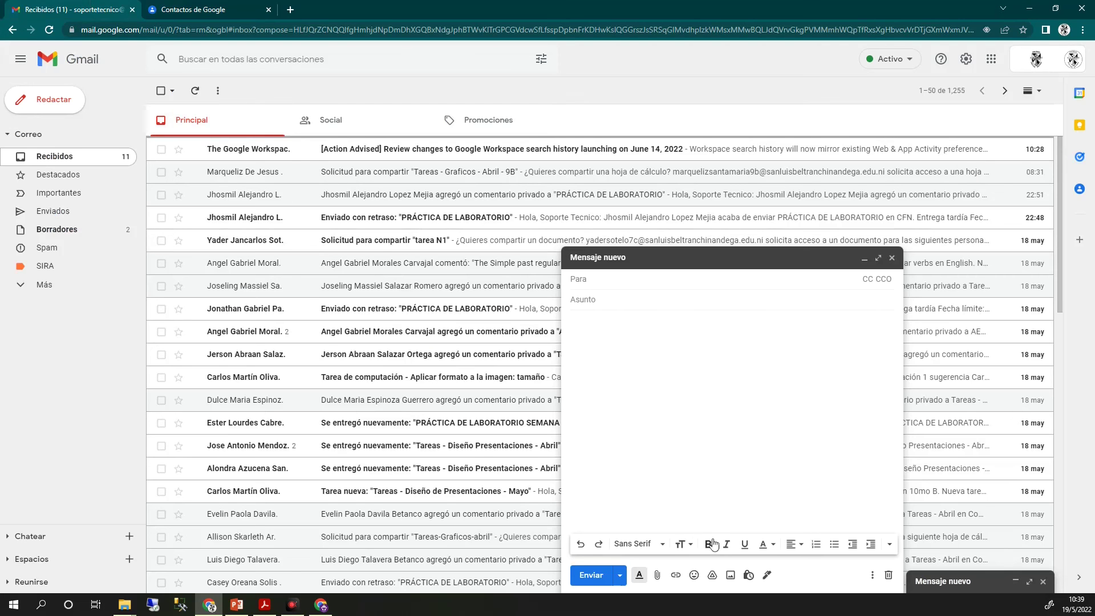
{"action": "left_click", "coordinate": [903, 256]}
{"action": "left_click", "coordinate": [892, 581]}
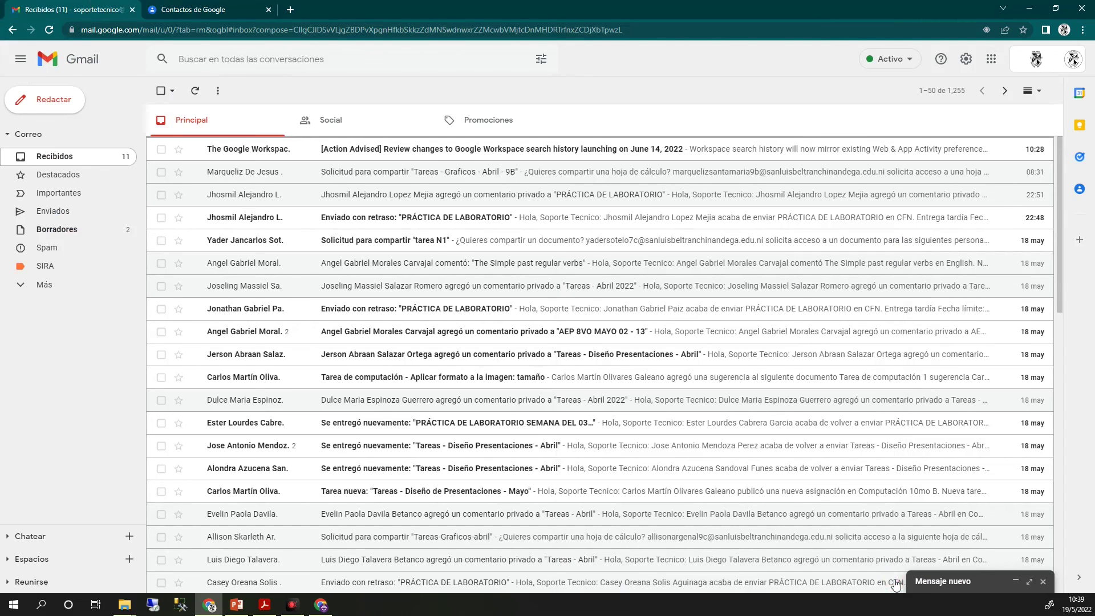
{"action": "left_click", "coordinate": [1044, 582]}
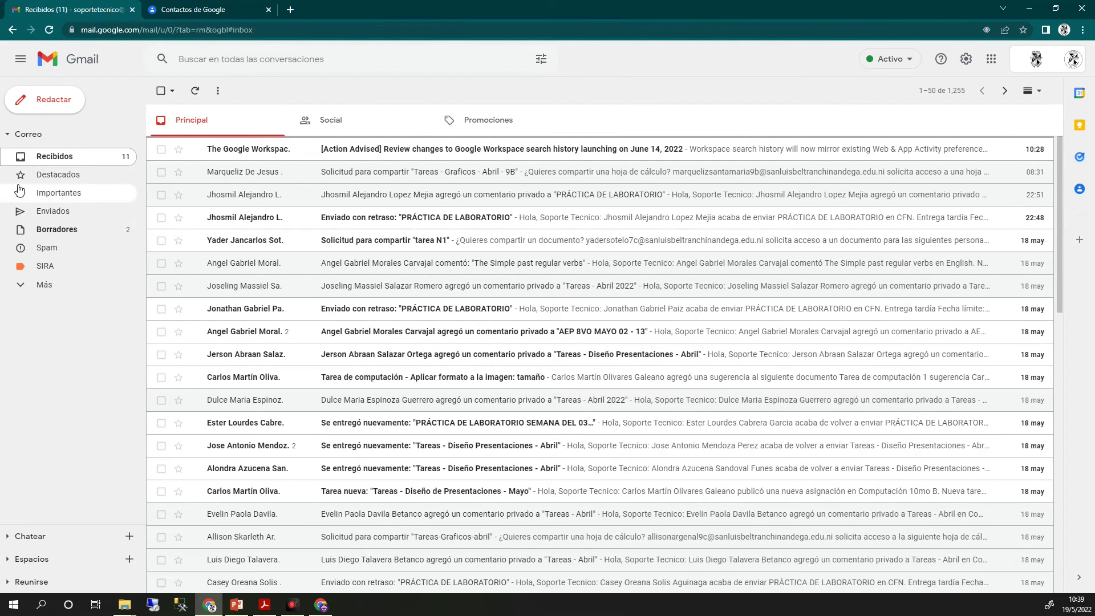
Delete both blank drafts from Borradores.
{"action": "left_click", "coordinate": [175, 123]}
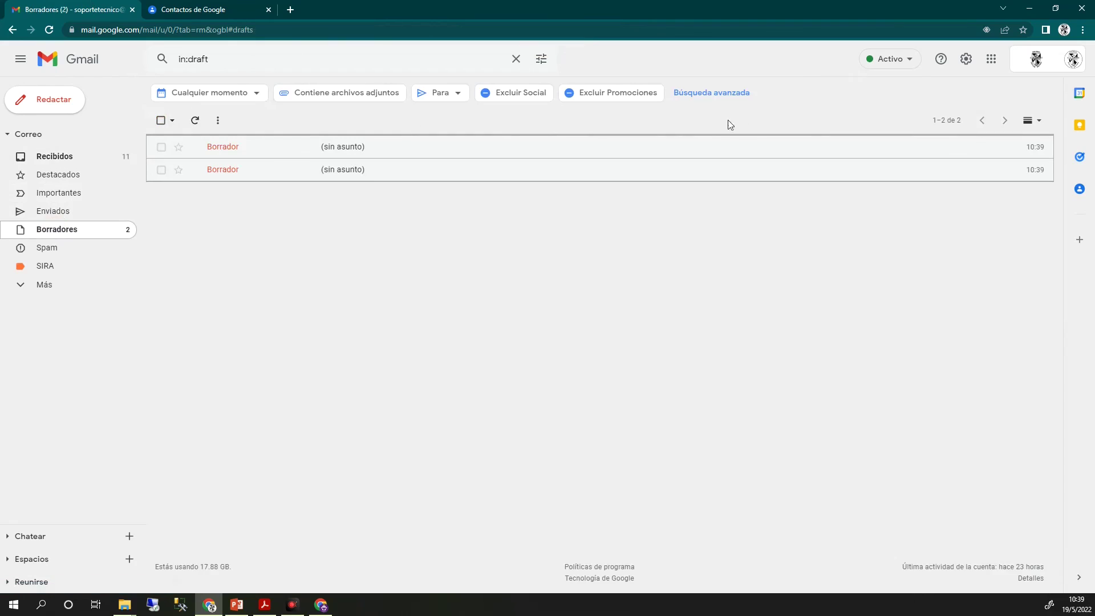
{"action": "left_click", "coordinate": [993, 148]}
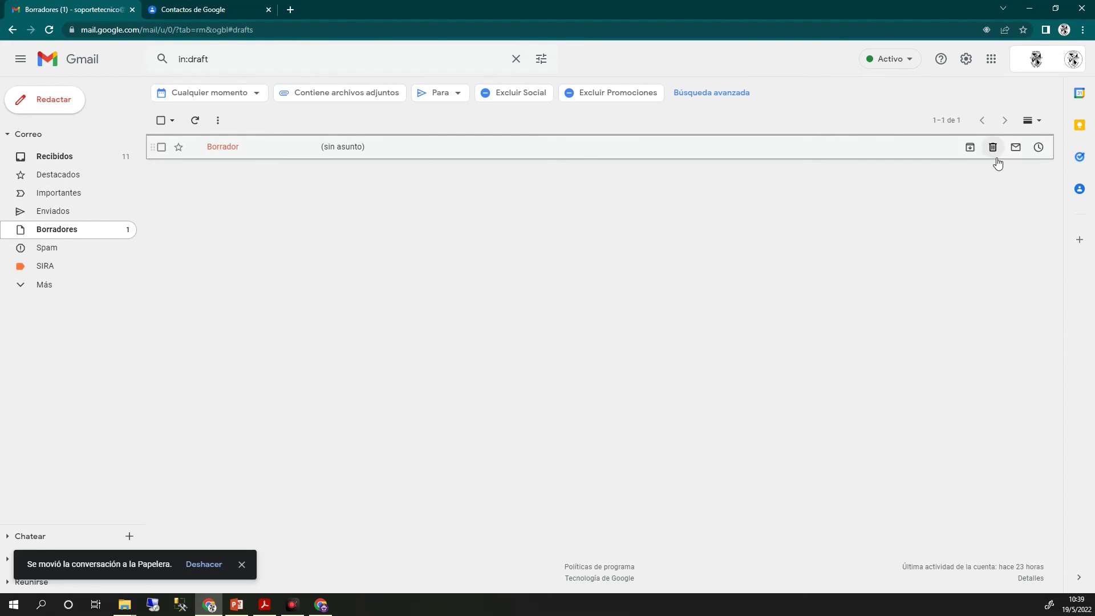
{"action": "left_click", "coordinate": [993, 154]}
Permanently empty the Papelera with Vaciar papelera ahora and confirm.
{"action": "left_click", "coordinate": [45, 285]}
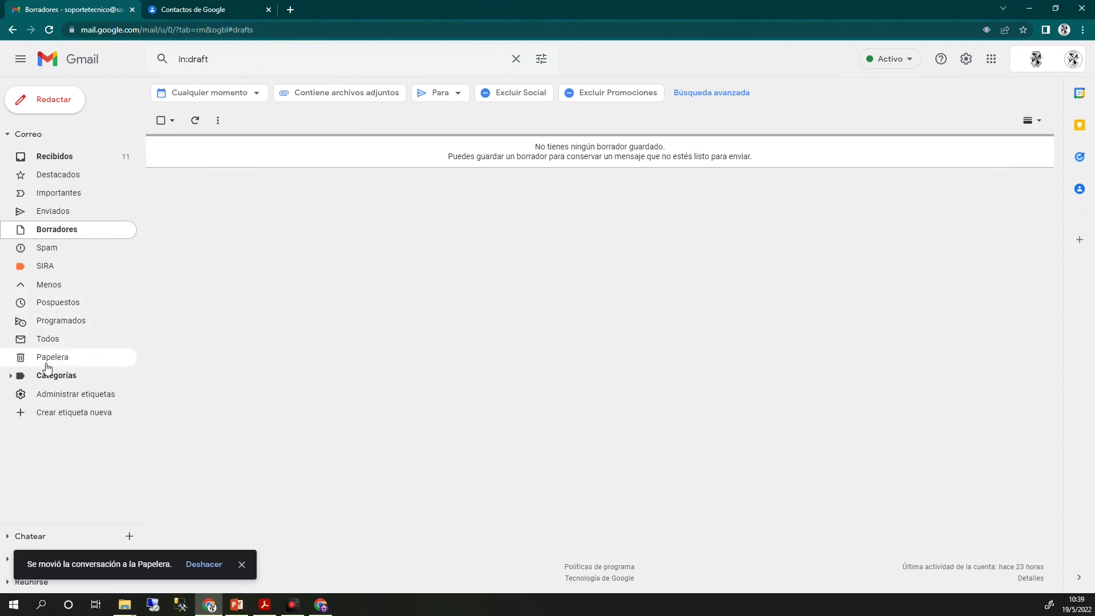
{"action": "left_click", "coordinate": [46, 359]}
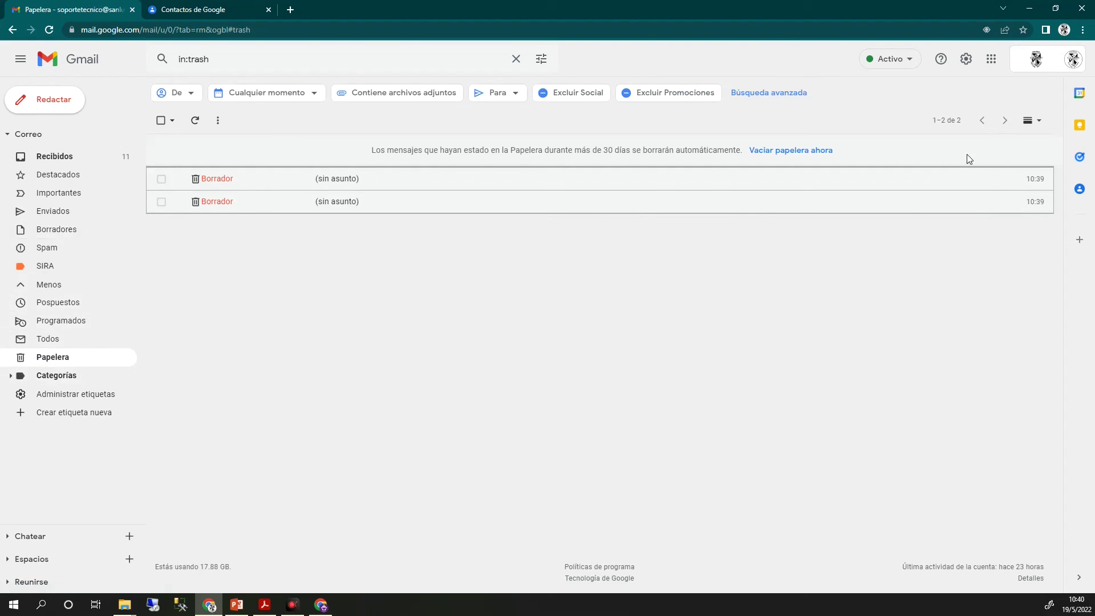
{"action": "left_click", "coordinate": [785, 152]}
{"action": "left_click", "coordinate": [653, 344]}
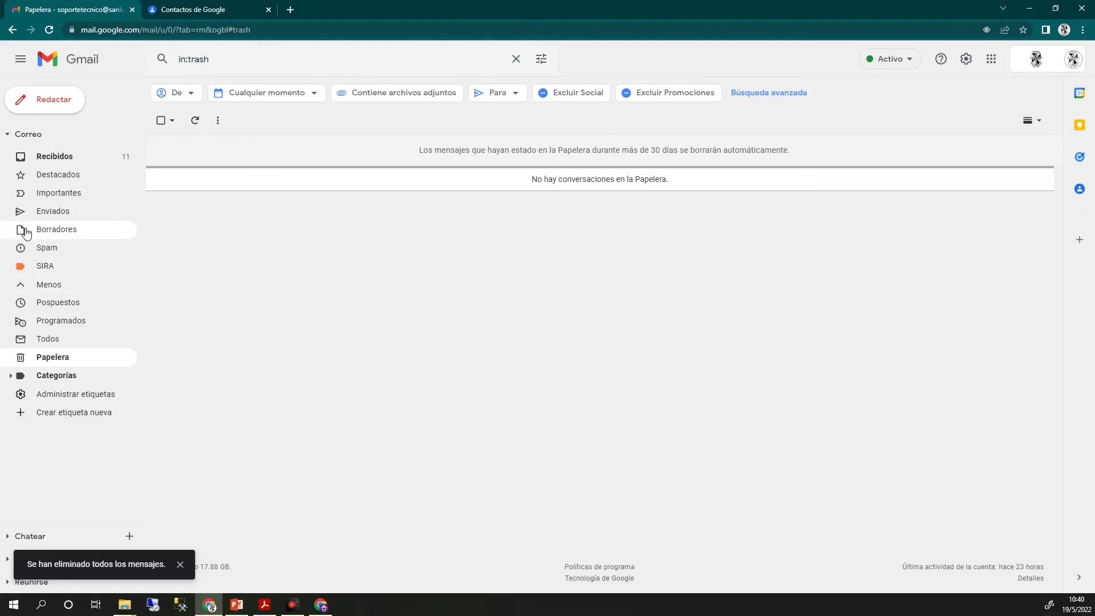
{"action": "left_click", "coordinate": [23, 284]}
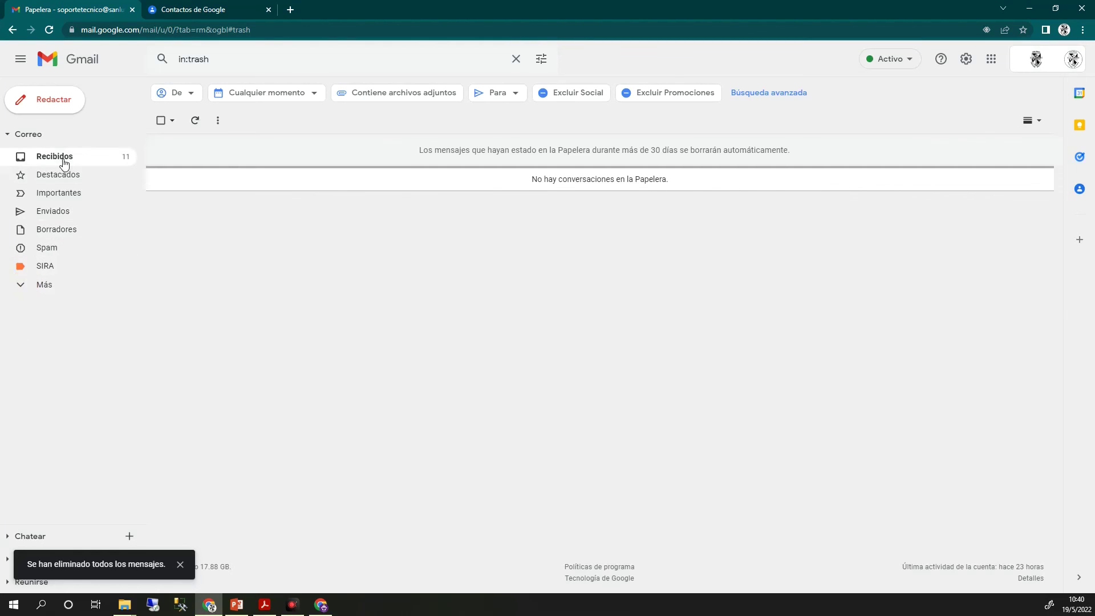
Go back to the Gmail inbox, then bring the 'Capacitacion de Google IT' PDF forward.
{"action": "left_click", "coordinate": [65, 164]}
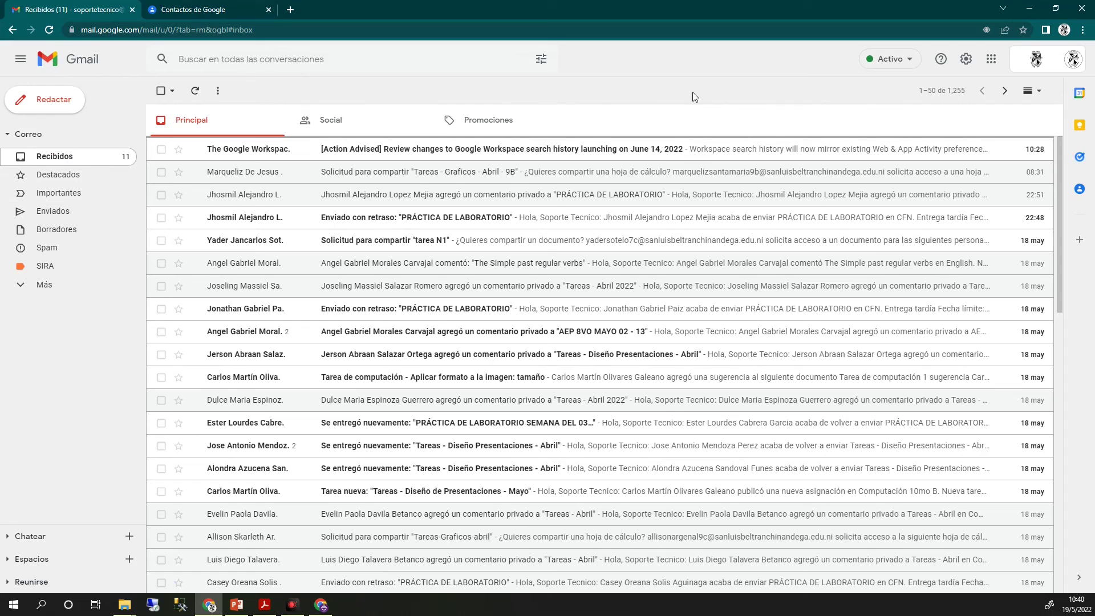
{"action": "left_click", "coordinate": [264, 605]}
Scroll the training PDF to Tema 2 Gmail and Tema 3 Classroom, then minimise it.
{"action": "scroll", "coordinate": [543, 434], "scroll_direction": "down", "scroll_amount": 5}
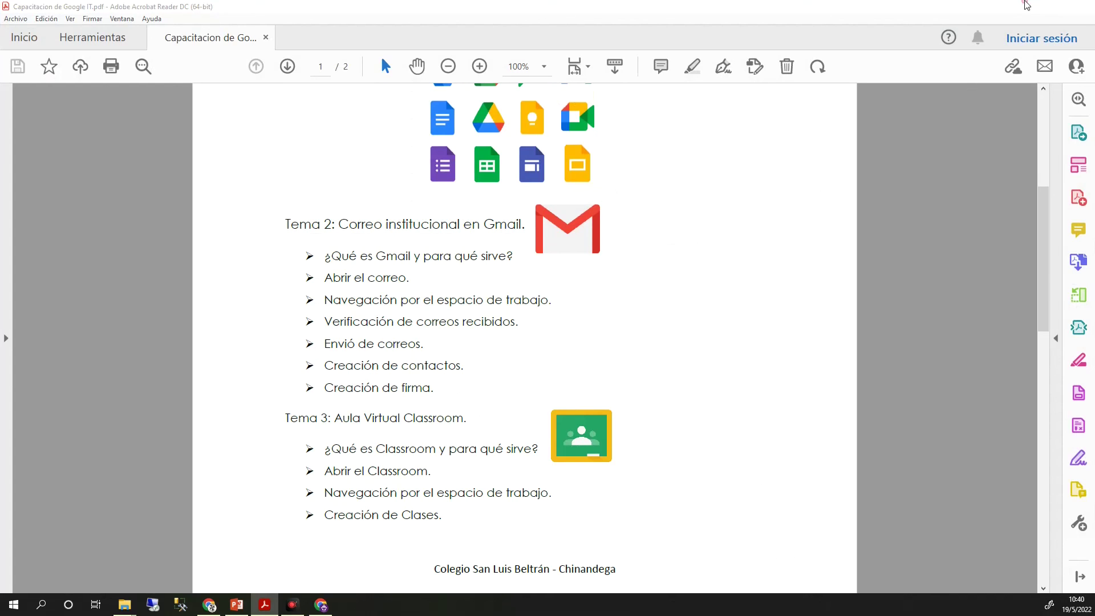
{"action": "left_click", "coordinate": [1027, 6]}
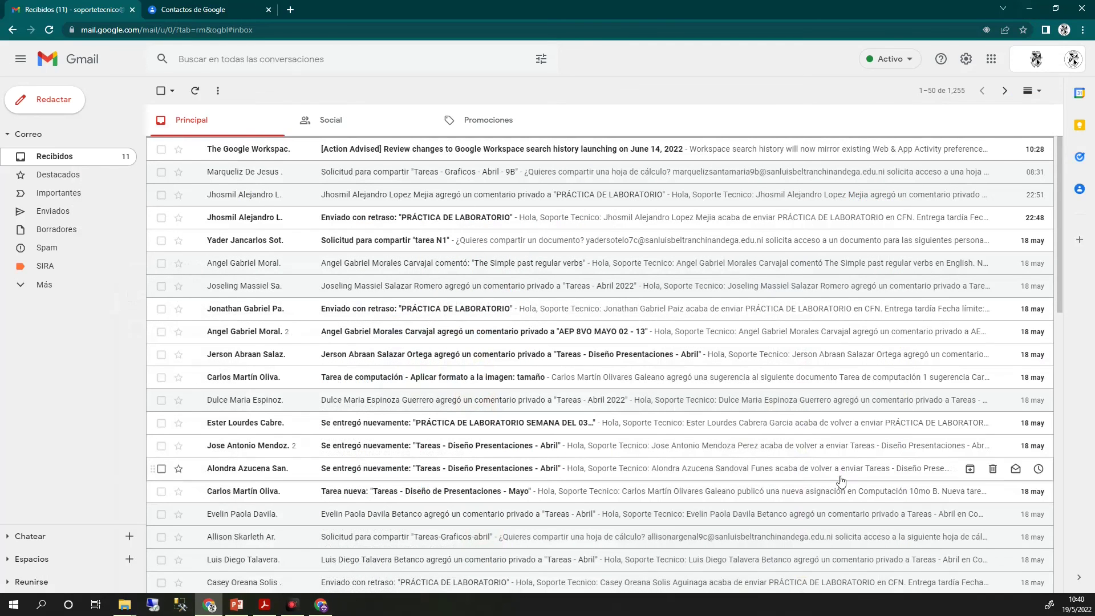